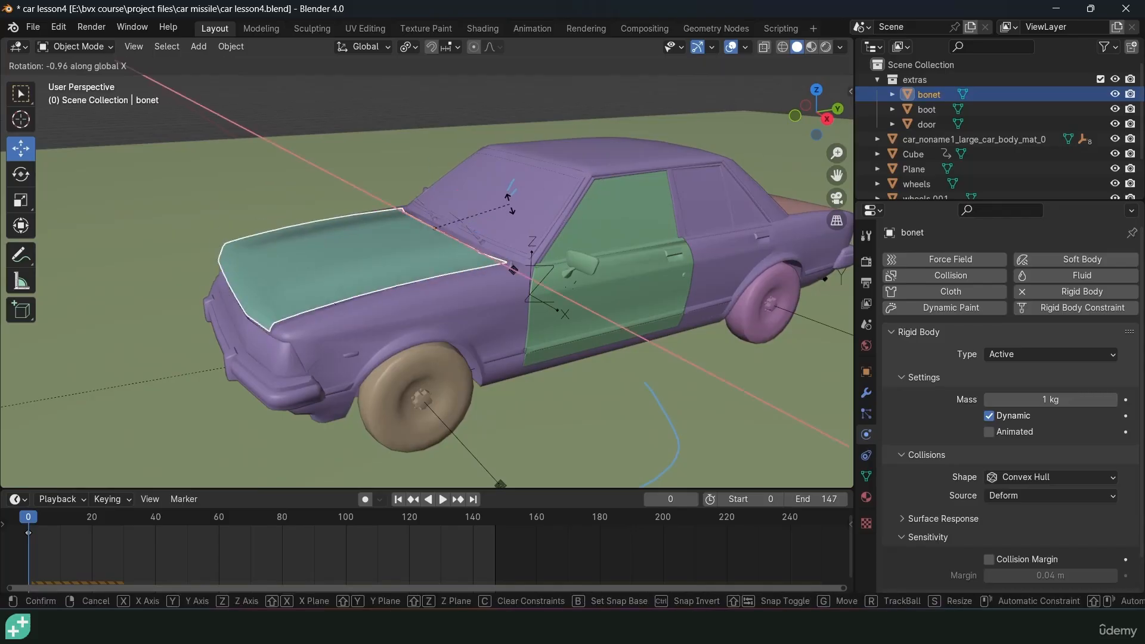
key("r")
key("r")
key("Escape")
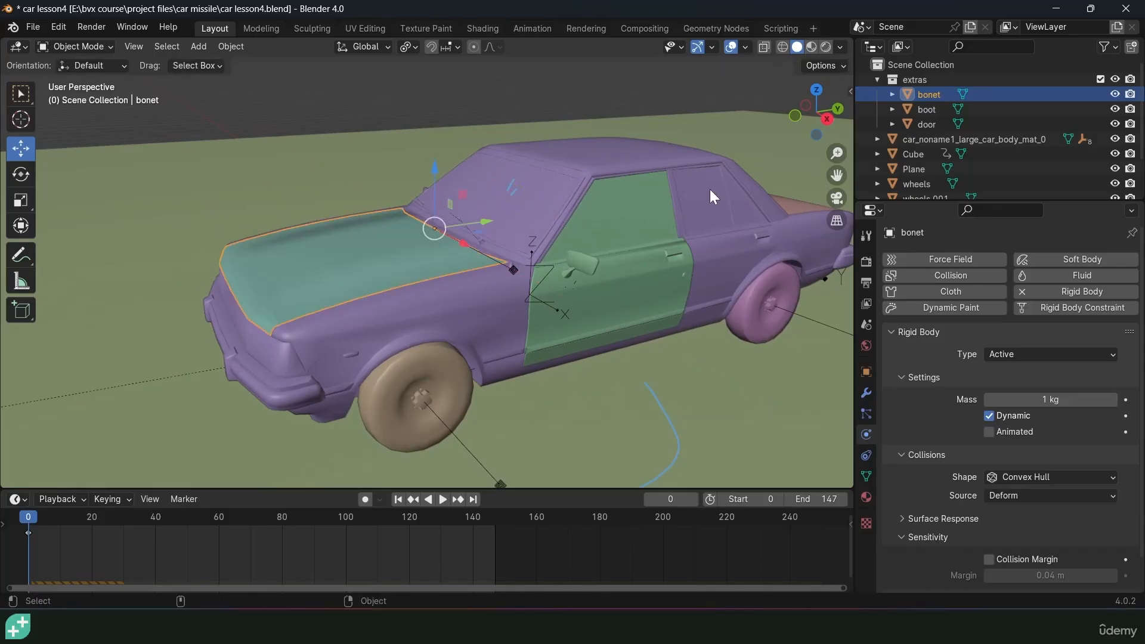
Enable the Z angle limit on the bonnet's hinge constraint and set its lower limit to 0°
left_click(814, 209)
left_click(806, 195)
left_click(800, 205)
left_click(434, 229)
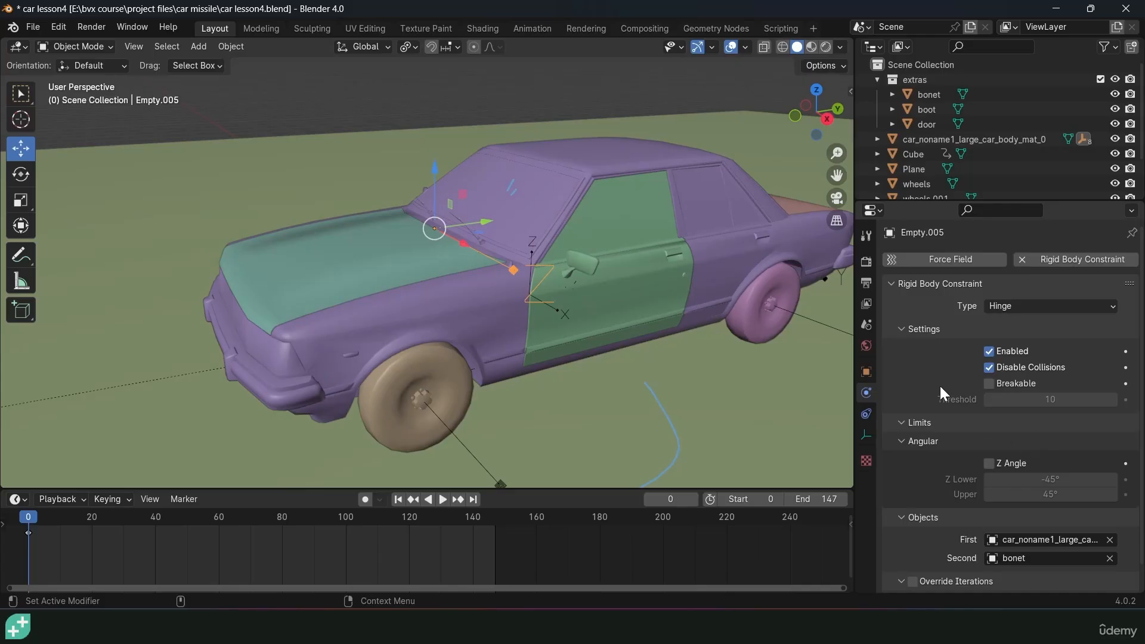
scroll(954, 412, "down", 1)
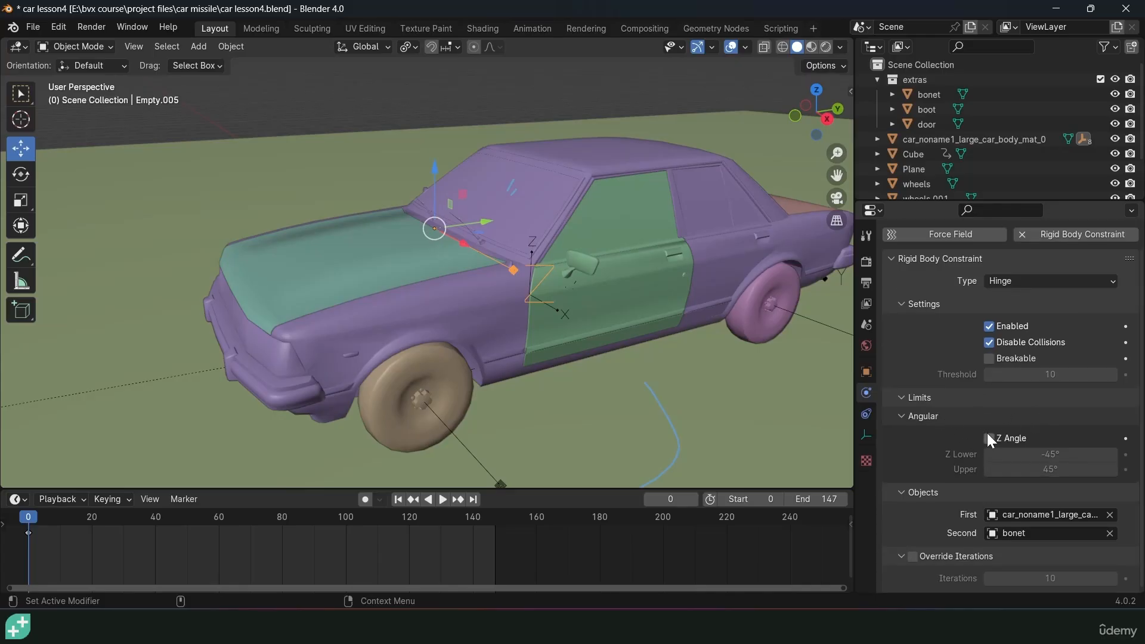
left_click(990, 439)
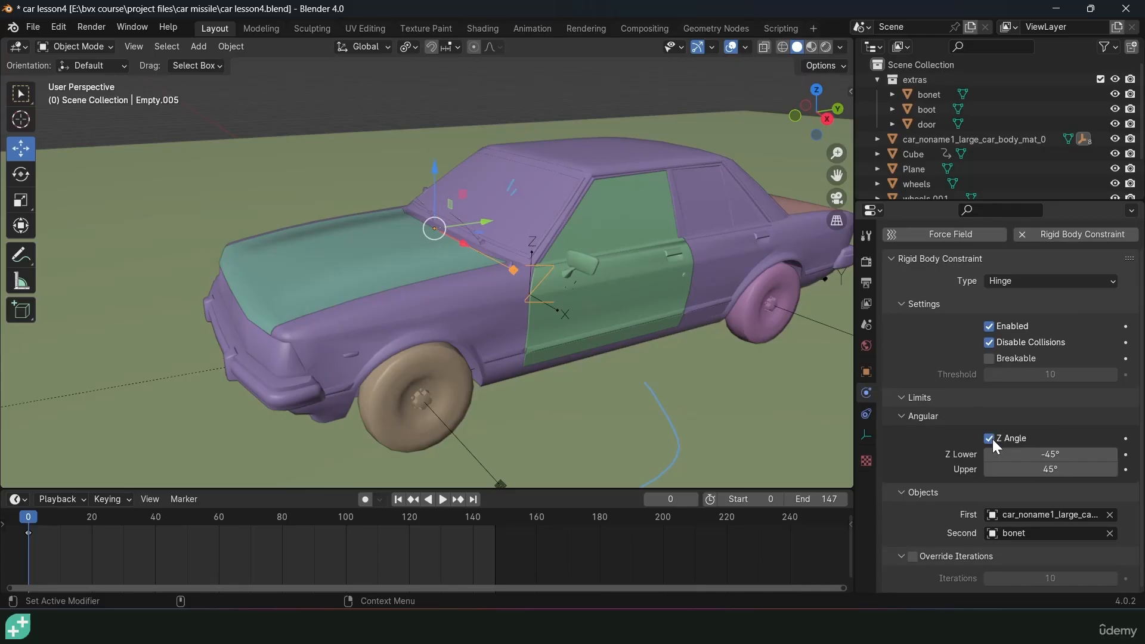
left_click(1059, 460)
type("0")
key("Return")
Play the simulation several times from the start to check how the bonnet behaves with its hinge limit
scroll(489, 247, "down", 6)
key("space")
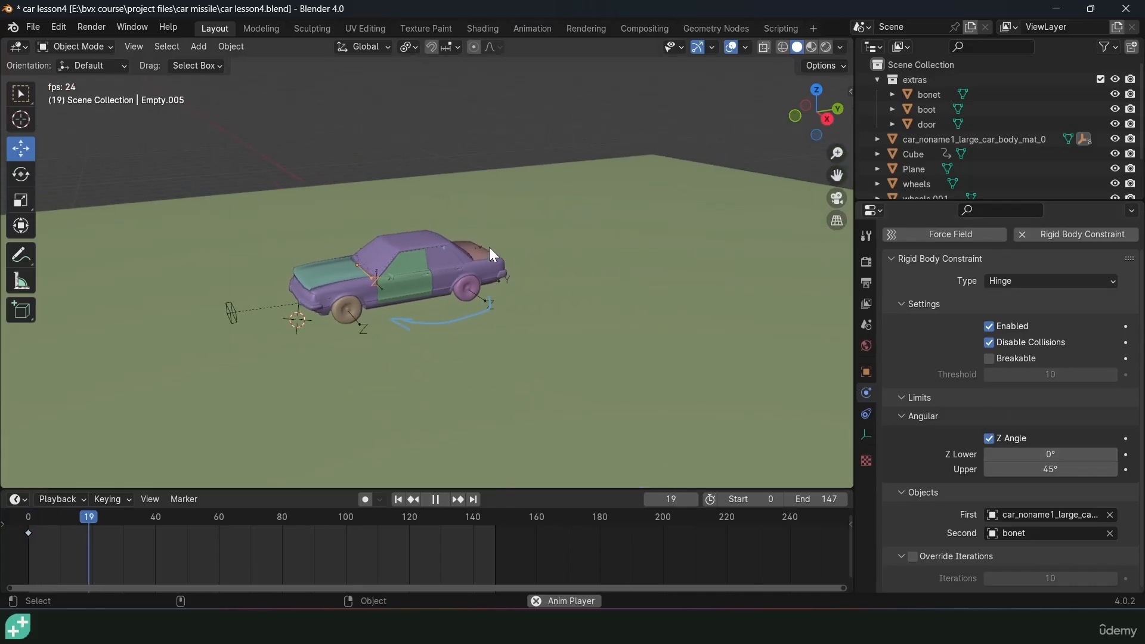
key("Escape")
middle_click_drag(350, 271, 459, 242)
scroll(471, 262, "up", 3)
key("space")
key("Escape")
key("space")
key("Escape")
key("space")
key("Escape")
key("space")
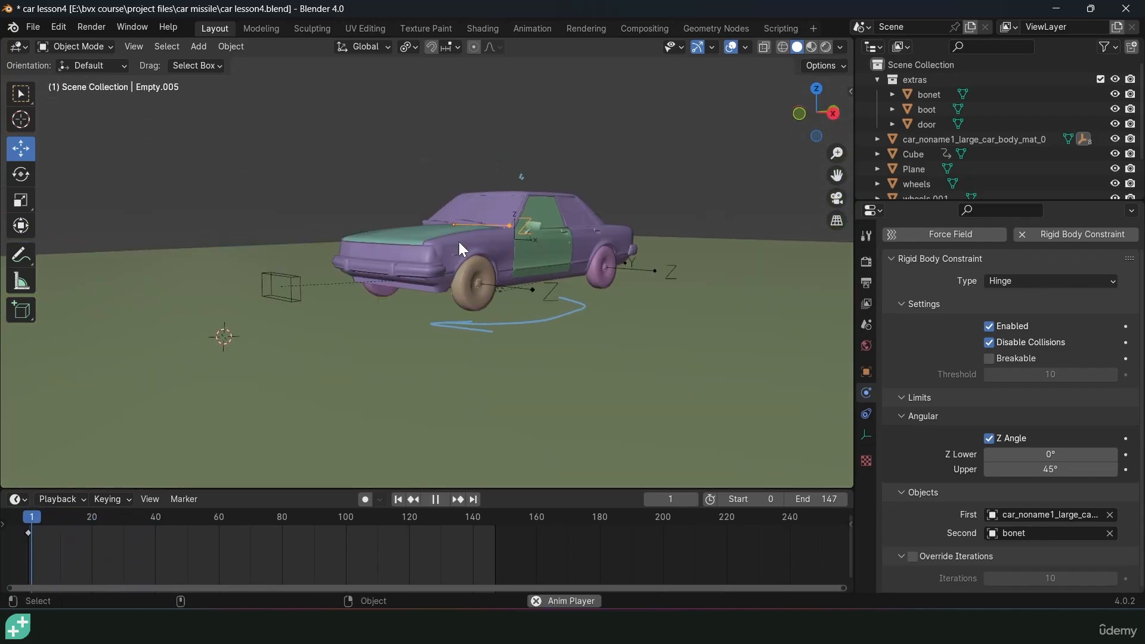
key("Escape")
key("space")
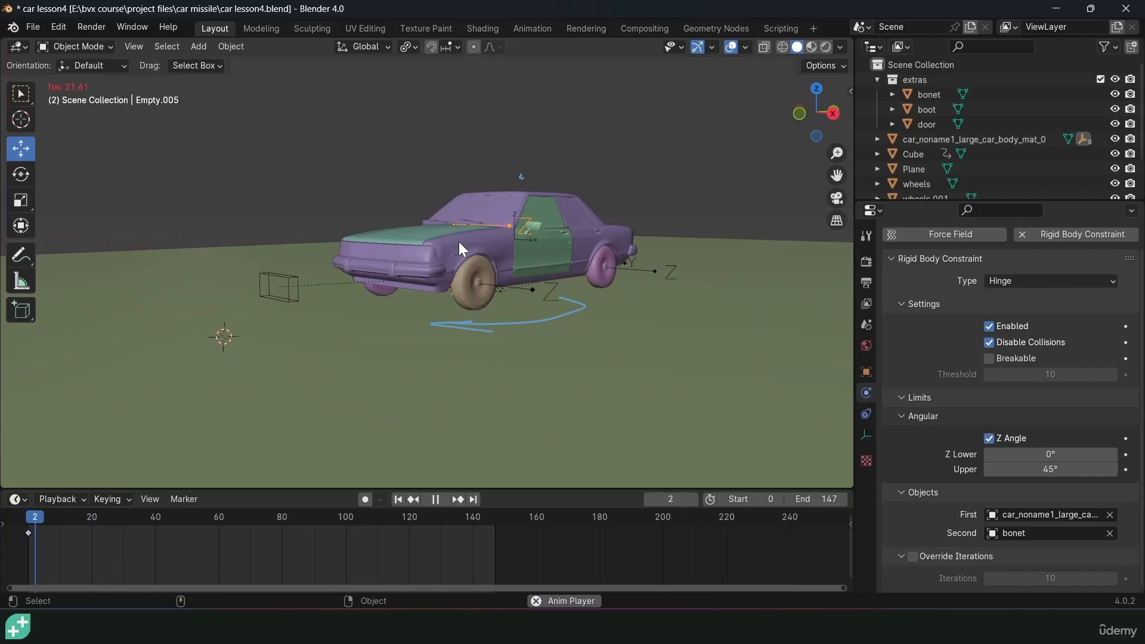
key("Escape")
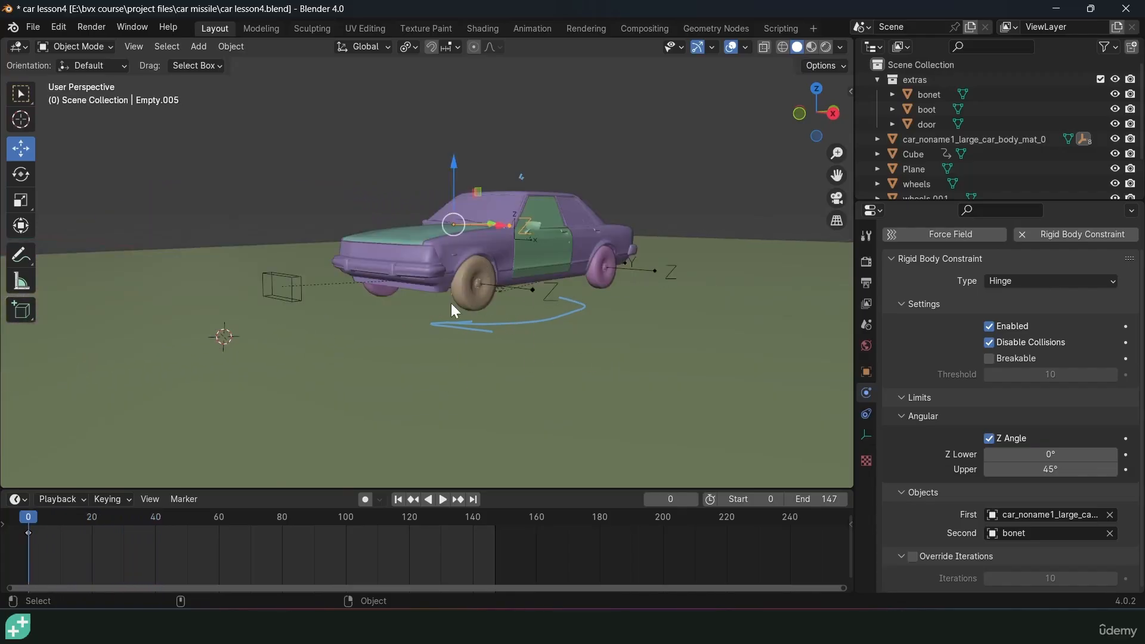
Add a cube in front of the car, scale it up and lower it into the ground as a bump
key("shift+a")
mouse_move(334, 306)
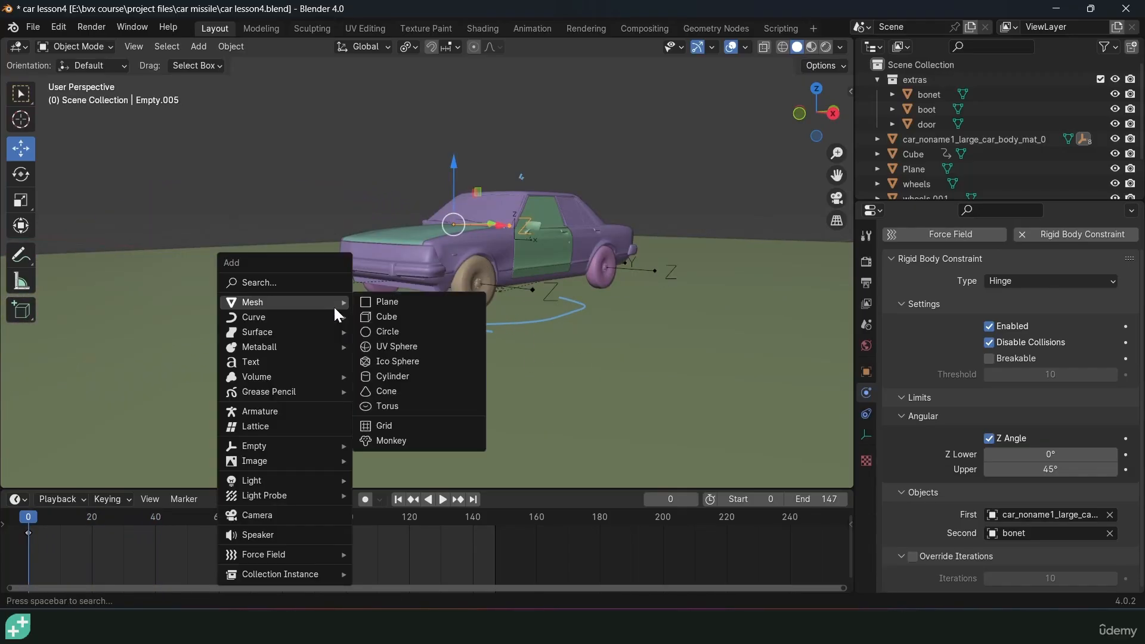
left_click(378, 319)
key("s")
left_click(530, 254)
key("g")
key("z")
left_click(526, 285)
Cut an edge loop lengthwise along the middle of the bump and raise it into a ridge
middle_click_drag(518, 287, 471, 302)
key("Tab")
key("ctrl+r")
left_click(358, 368)
right_click(312, 327)
key("g")
key("z")
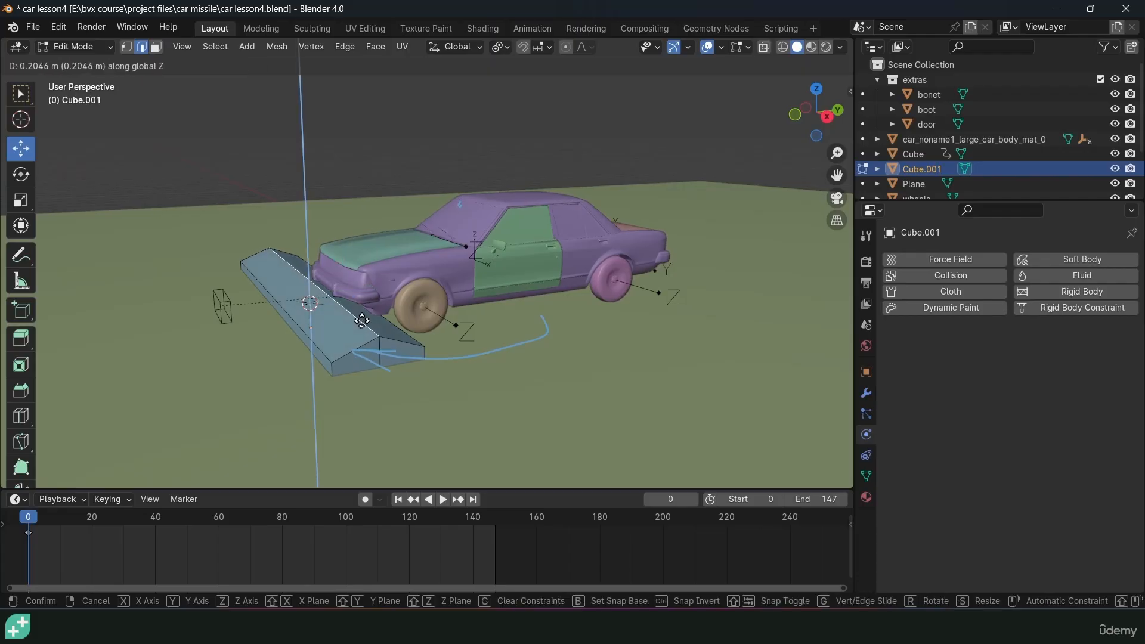
left_click(406, 310)
Adjust the bump's height so only its ridge sticks out of the ground, and narrow it along Y
key("Tab")
key("g")
key("z")
left_click(423, 292)
key("s")
key("x")
key("y")
left_click(374, 304)
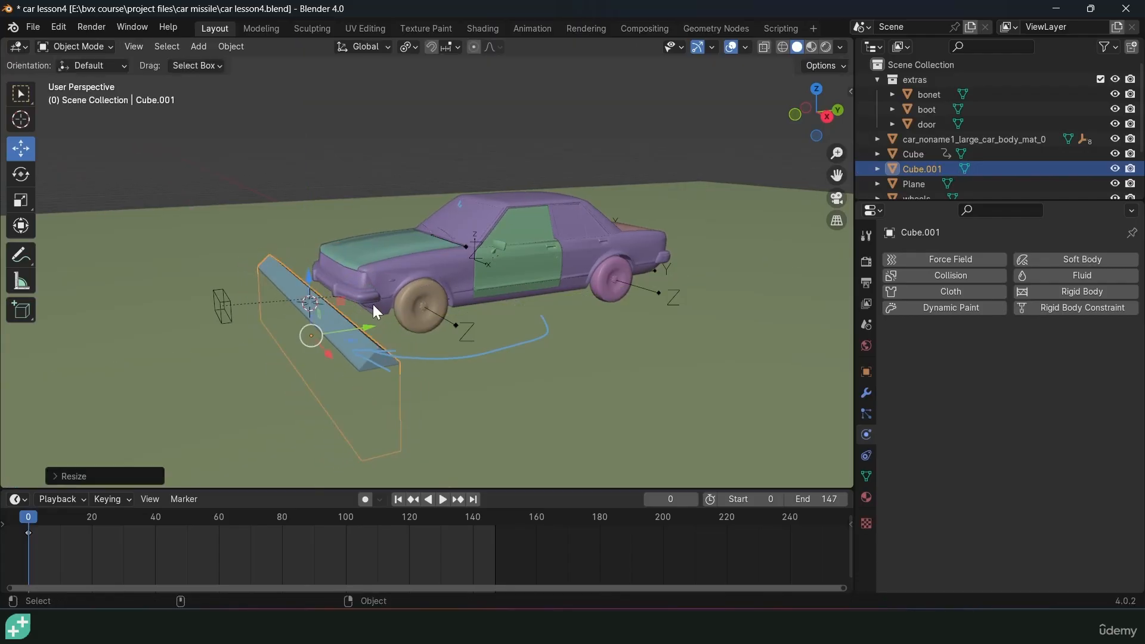
Give the bump a rigid body of type Passive and save the file
left_click(1075, 291)
left_click(1083, 332)
left_click(1087, 333)
left_click(1067, 354)
left_click(1067, 387)
key("ctrl+s")
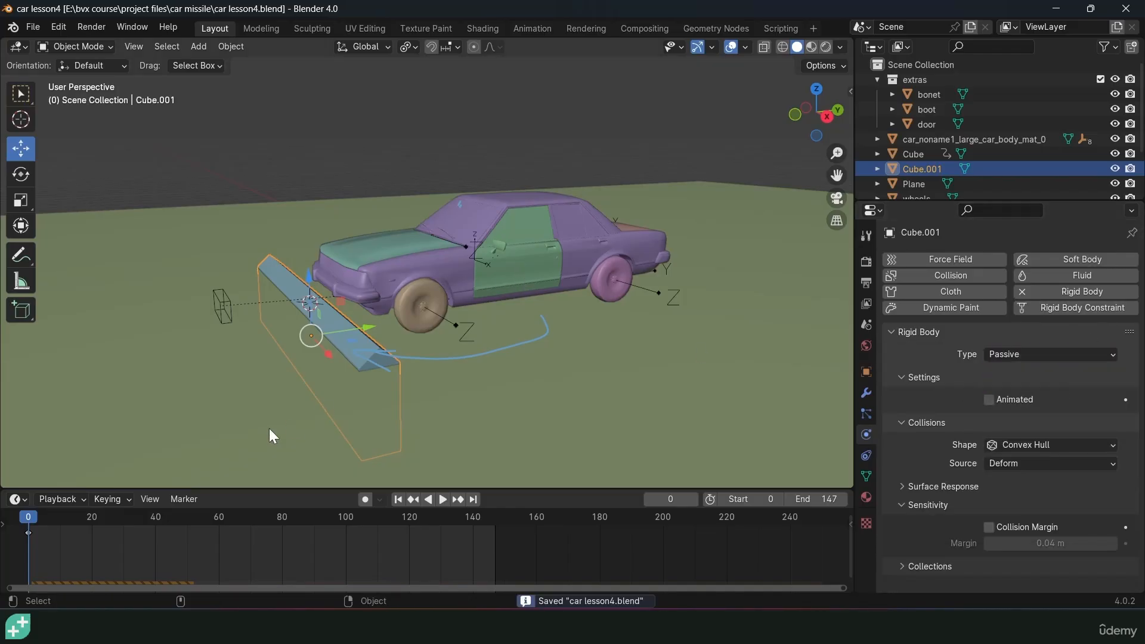
Play the simulation to watch the car drive over the bump
key("space")
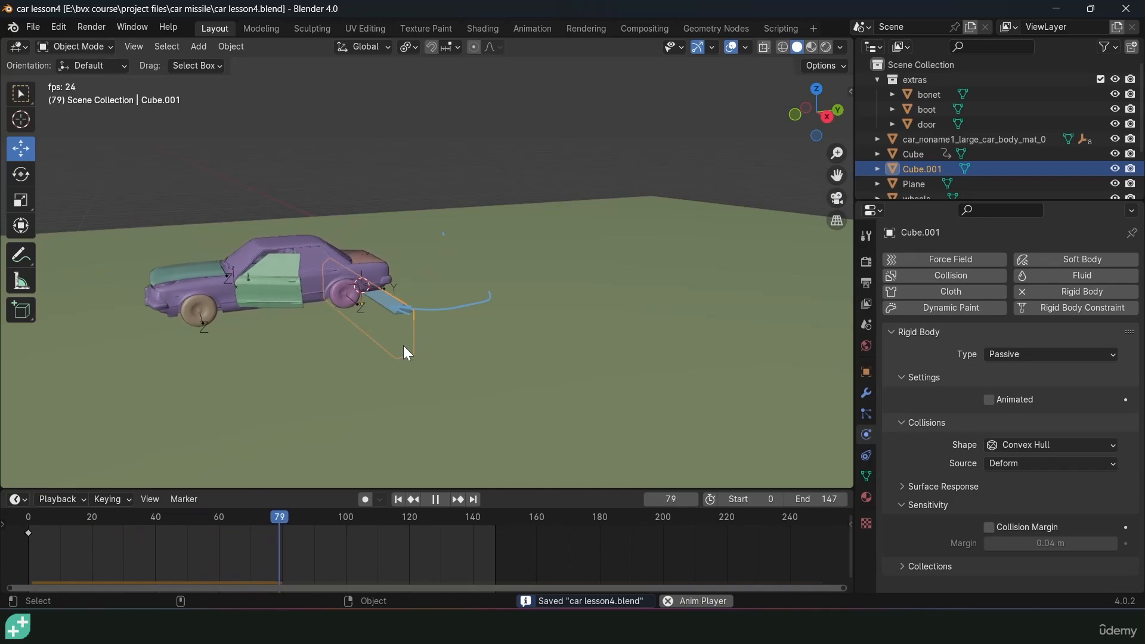
key("Escape")
Enable the Z angle limit on the boot's hinge constraint and set its upper limit to 0°
scroll(447, 327, "up", 6)
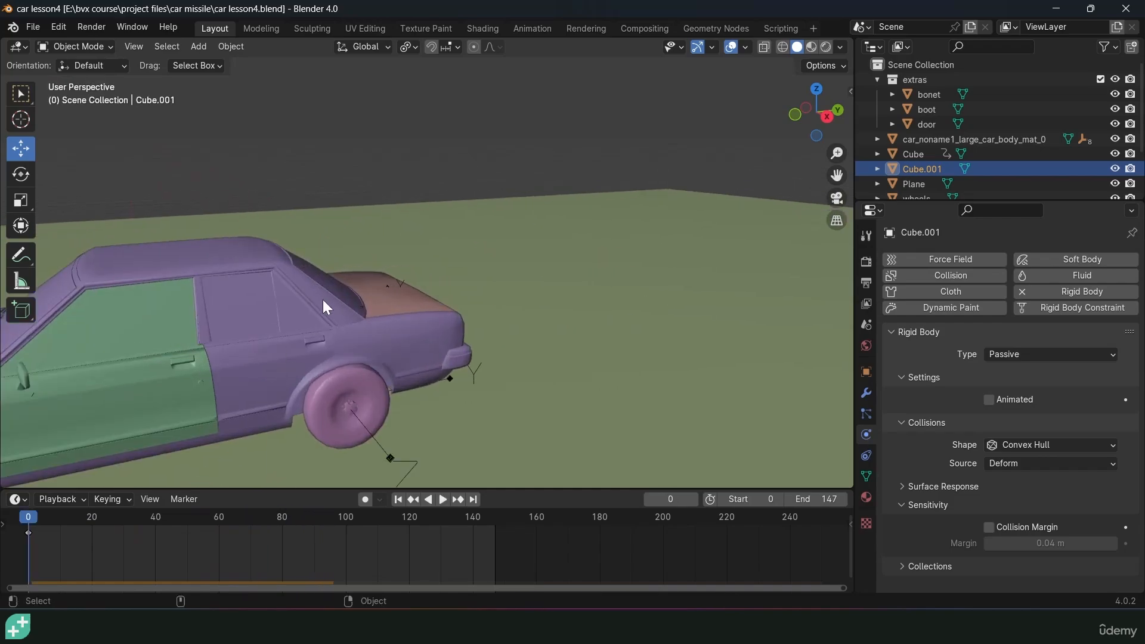
left_click(402, 280)
left_click(988, 464)
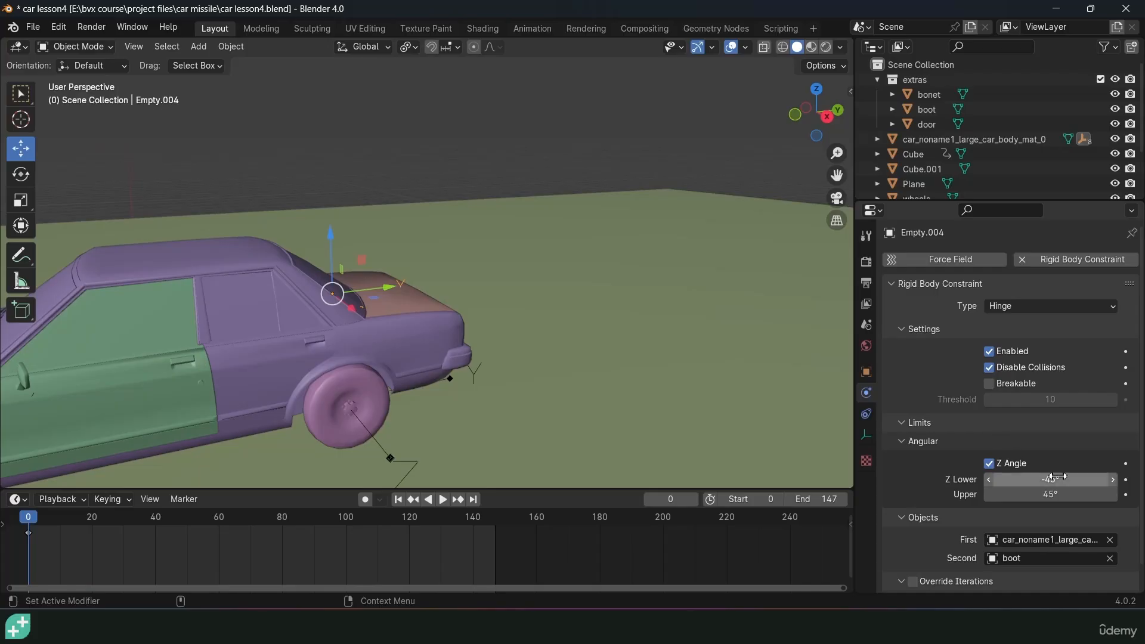
left_click(1050, 494)
type("0")
key("Return")
Play the simulation to check how the boot moves when the car hits the bump
scroll(608, 382, "down", 3)
key("space")
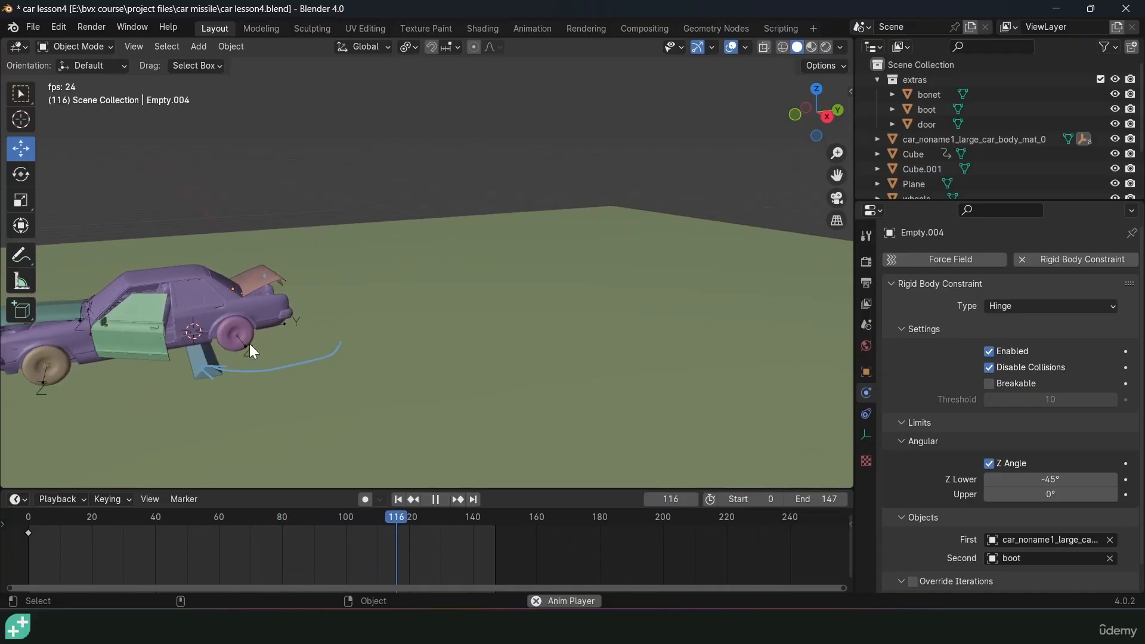
key("Escape")
Delete the bump object from the ground
left_click(224, 359)
left_click(213, 364)
key("x")
left_click(211, 359)
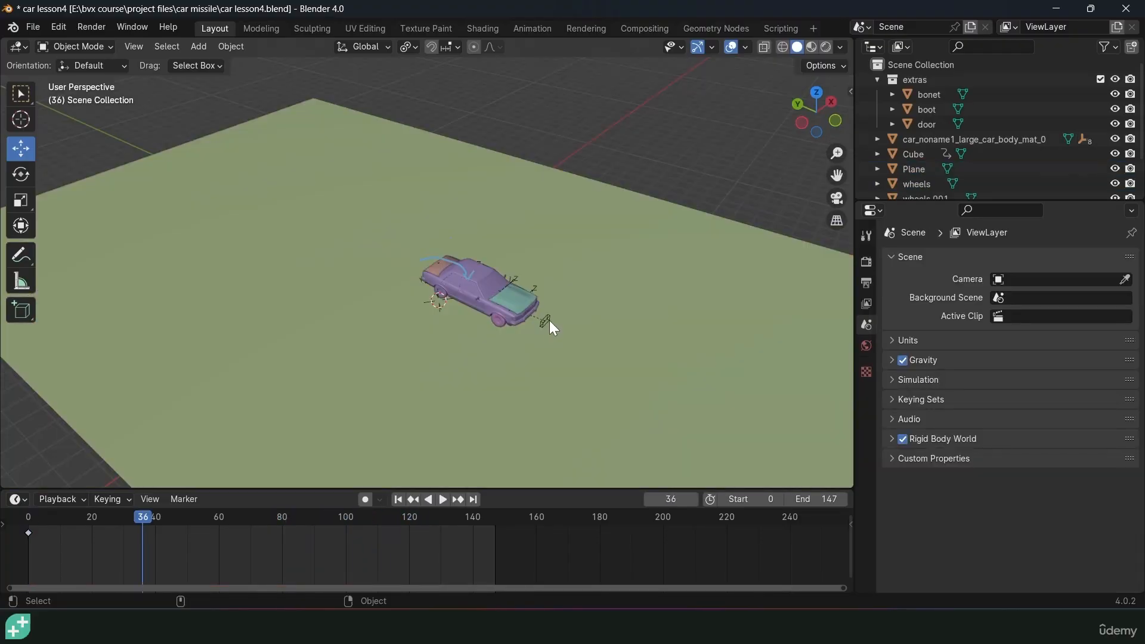
At frame 32, move the animated cube that pulls the car farther forward along Y, recording the position with auto keying
left_click(546, 322)
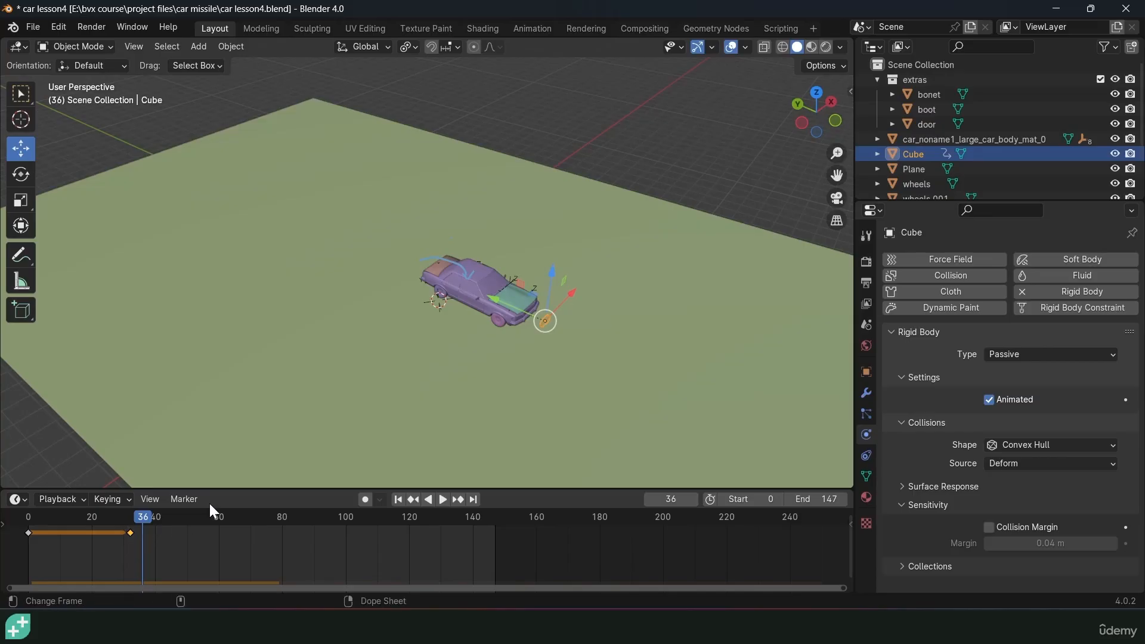
key("Down")
middle_click_drag(534, 337, 431, 299, "shift")
left_click_drag(392, 261, 556, 348)
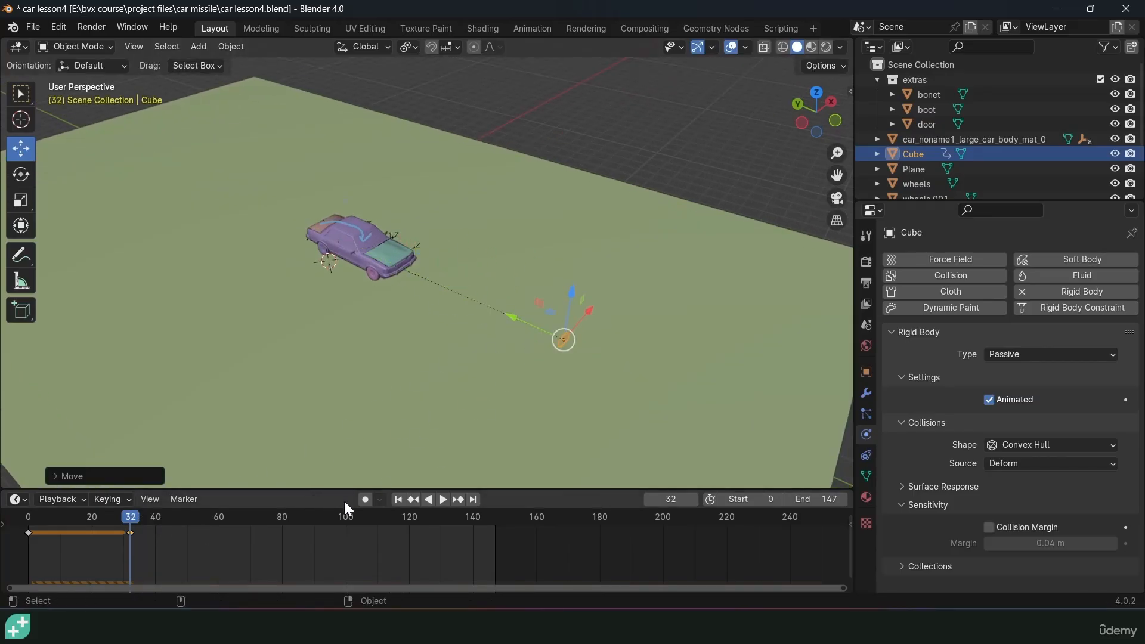
mouse_move(504, 313)
left_mouse_down()
mouse_move(524, 326)
mouse_move(517, 319)
left_mouse_up()
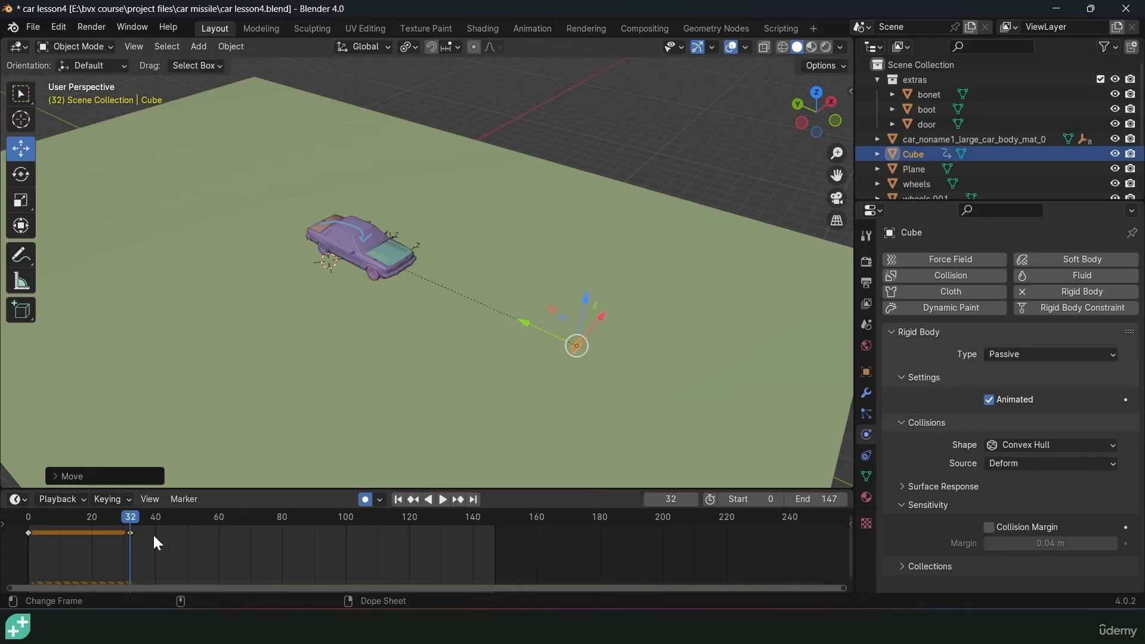
Play the simulation from the start to check how fast the cube pulls the car
left_click(10, 538)
key("space")
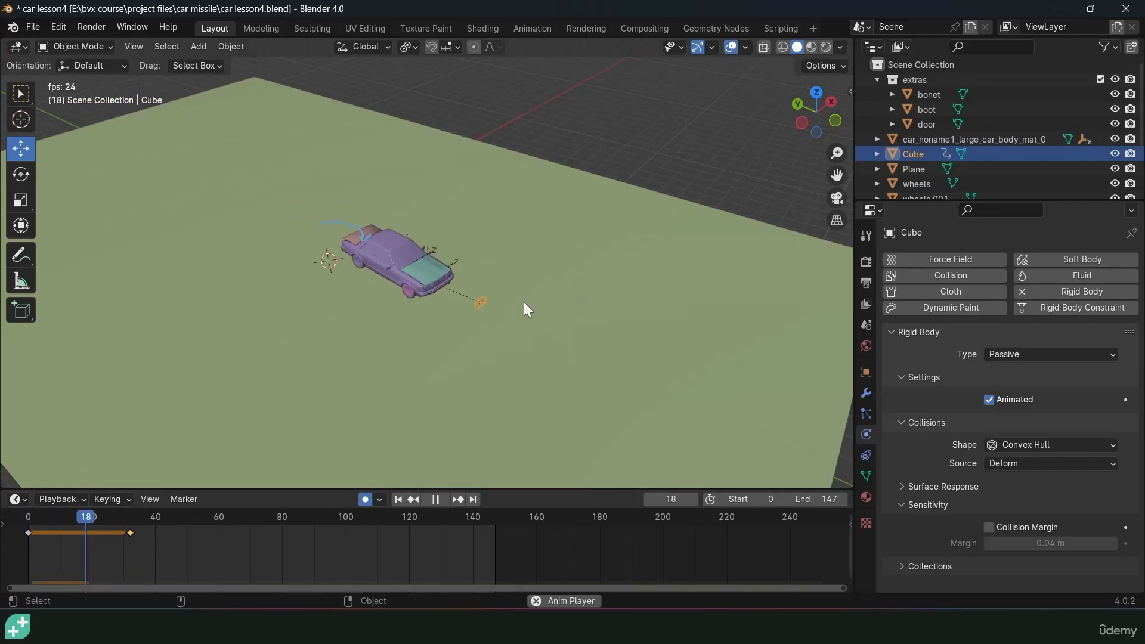
key("Escape")
Move the pulling cube's last keyframe to frame 60 and play the simulation
key("g")
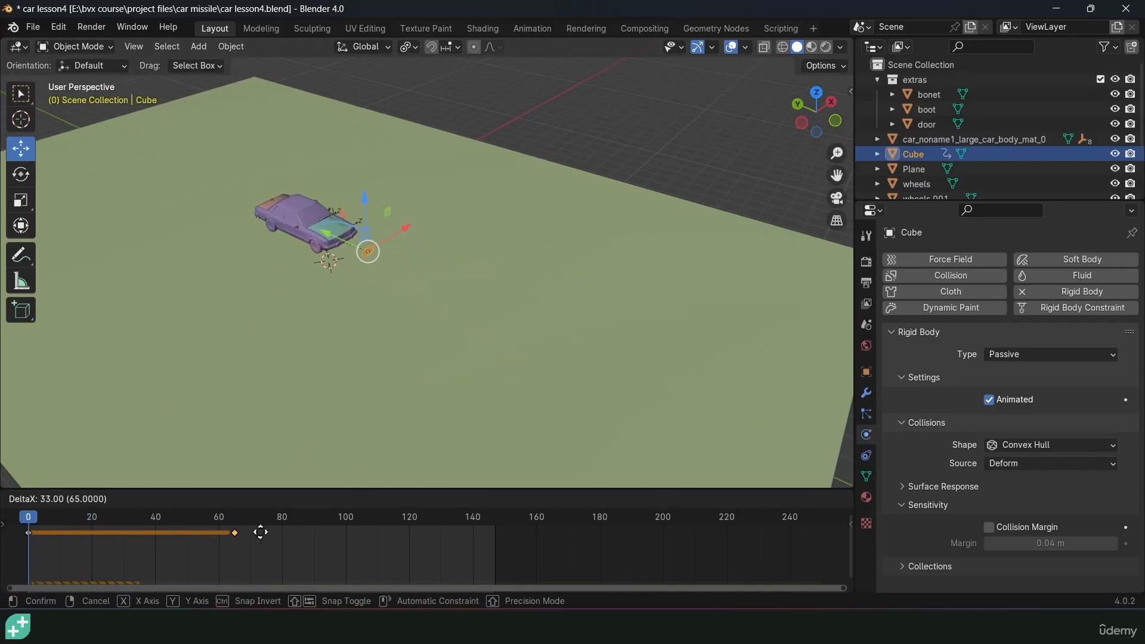
left_click(244, 531)
key("space")
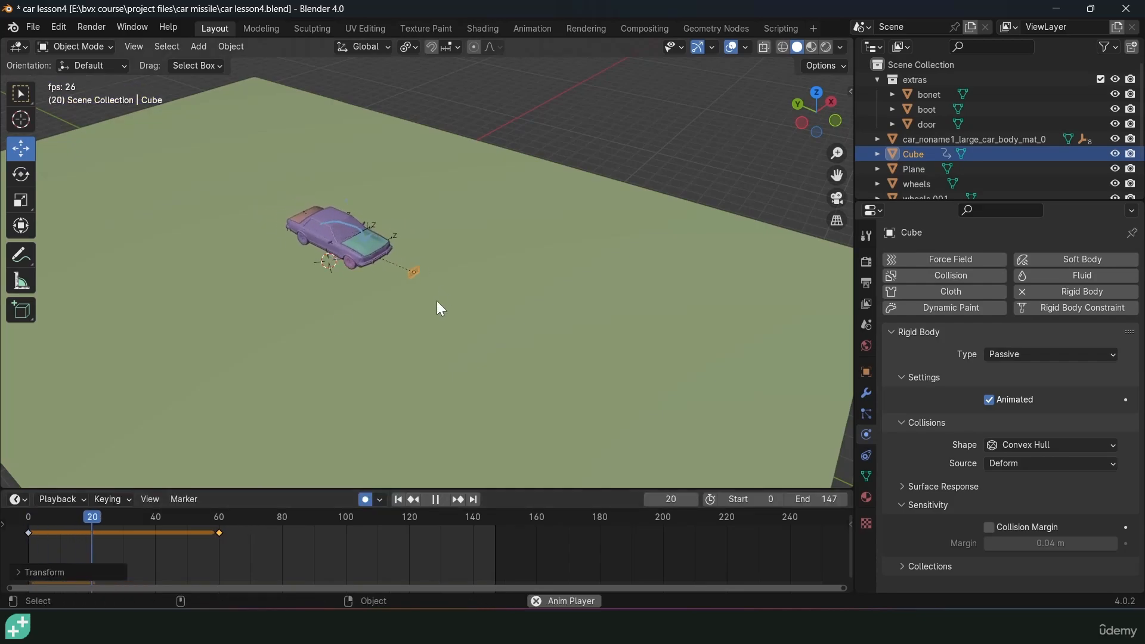
key("Escape")
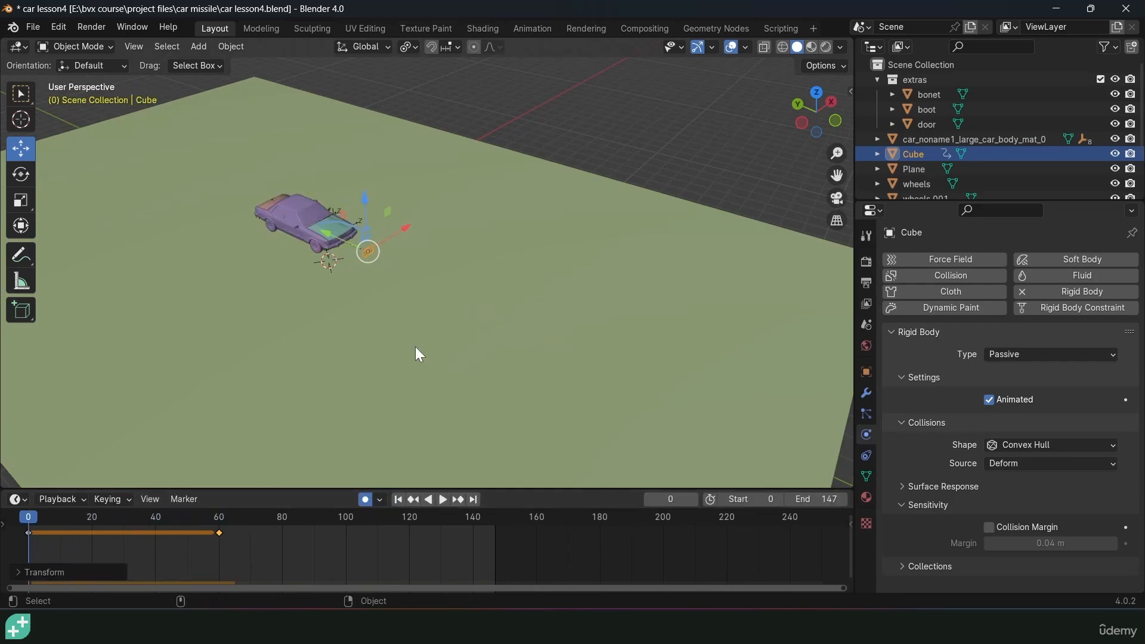
Set the handle type of all the pulling cube's keyframes to Vector and play the simulation
scroll(395, 255, "up", 3)
middle_click_drag(395, 256, 322, 206, "shift")
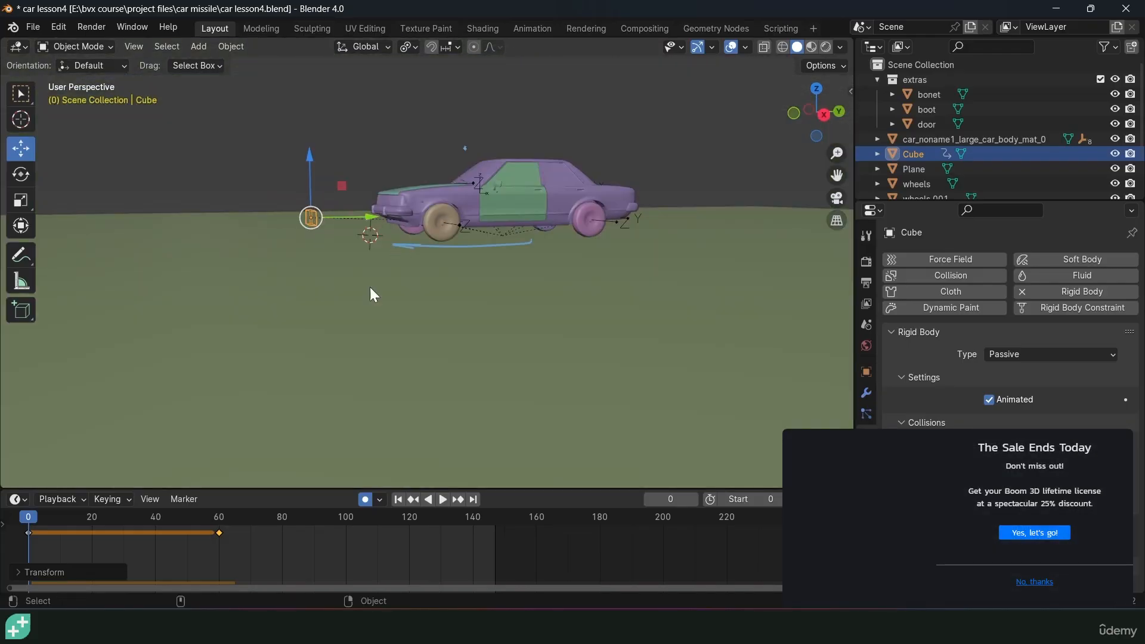
key("a")
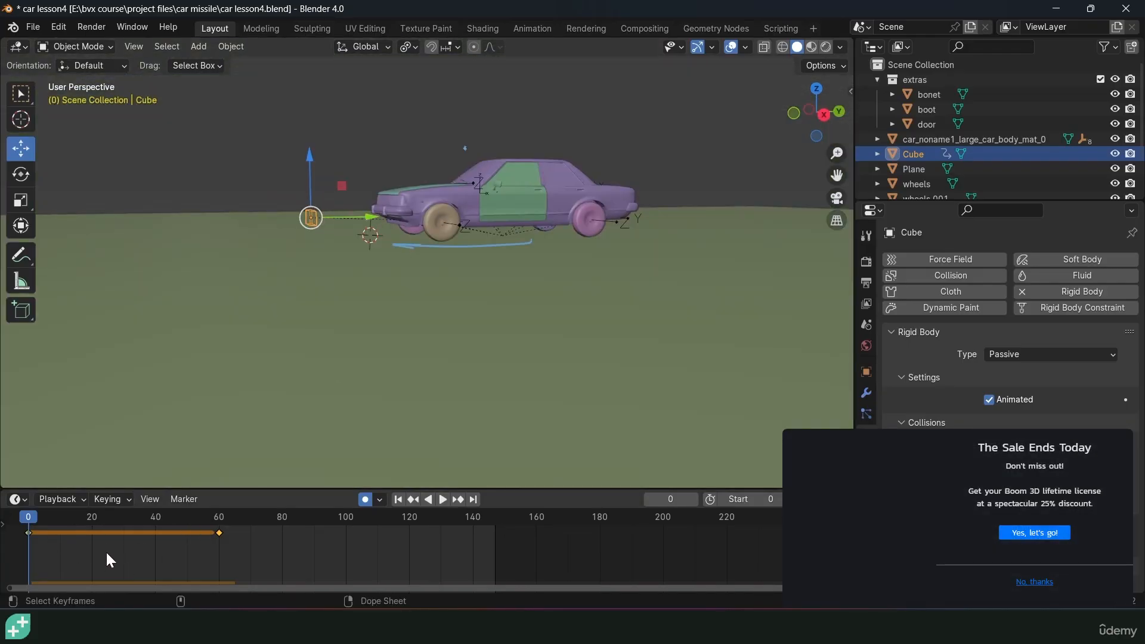
key("v")
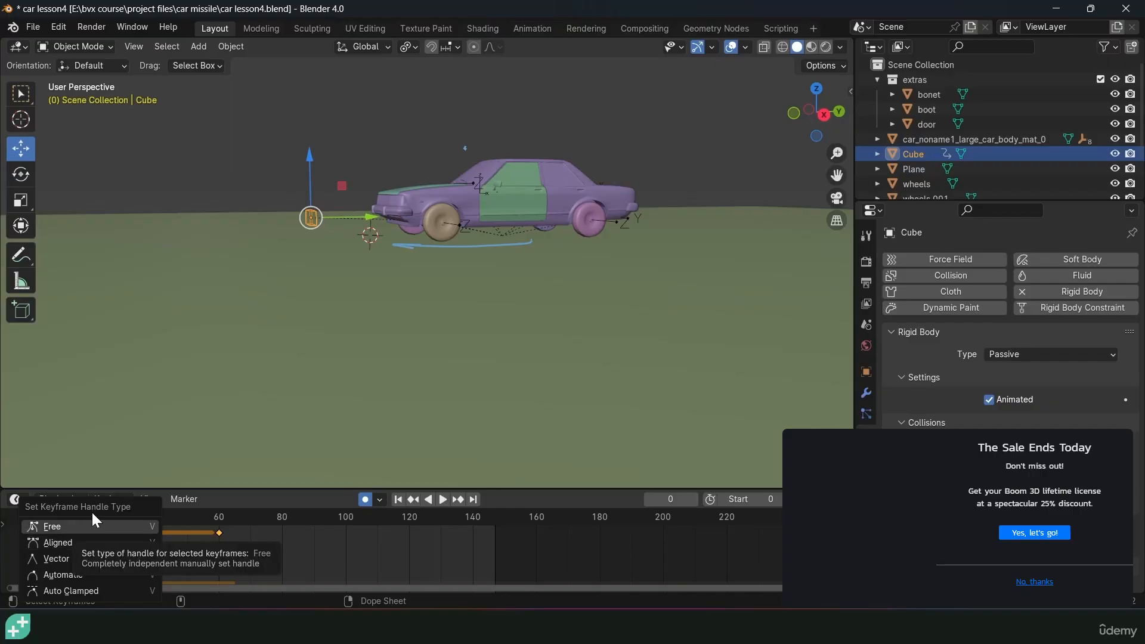
left_click(67, 559)
key("space")
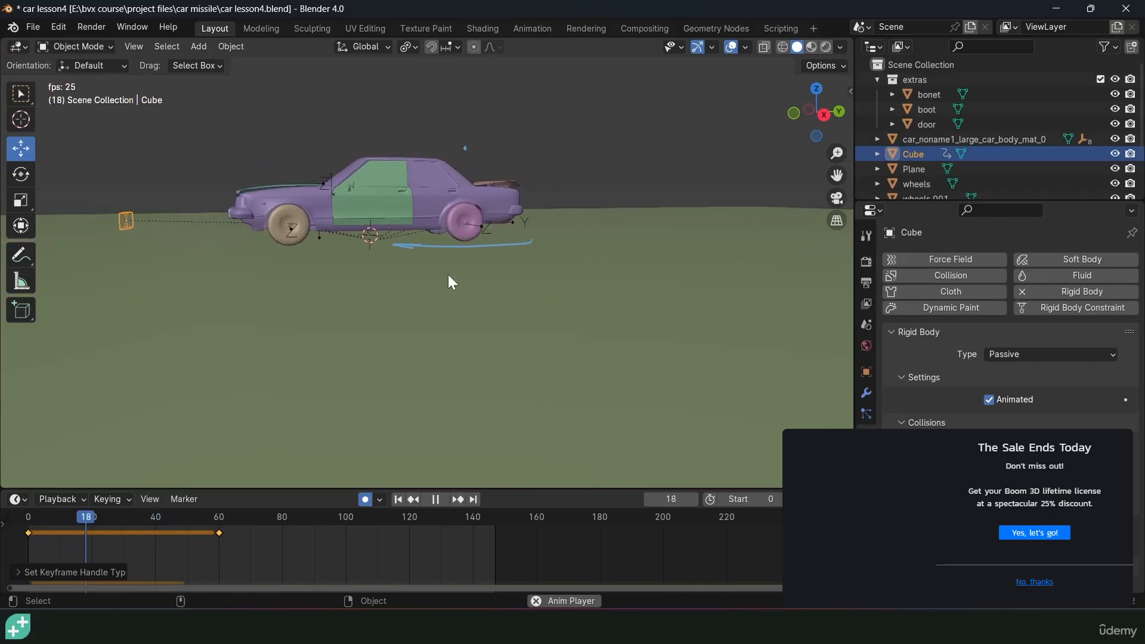
key("Escape")
Set the handle type of the pulling cube's first keyframe to Automatic and play the simulation
left_click_drag(21, 556, 38, 529)
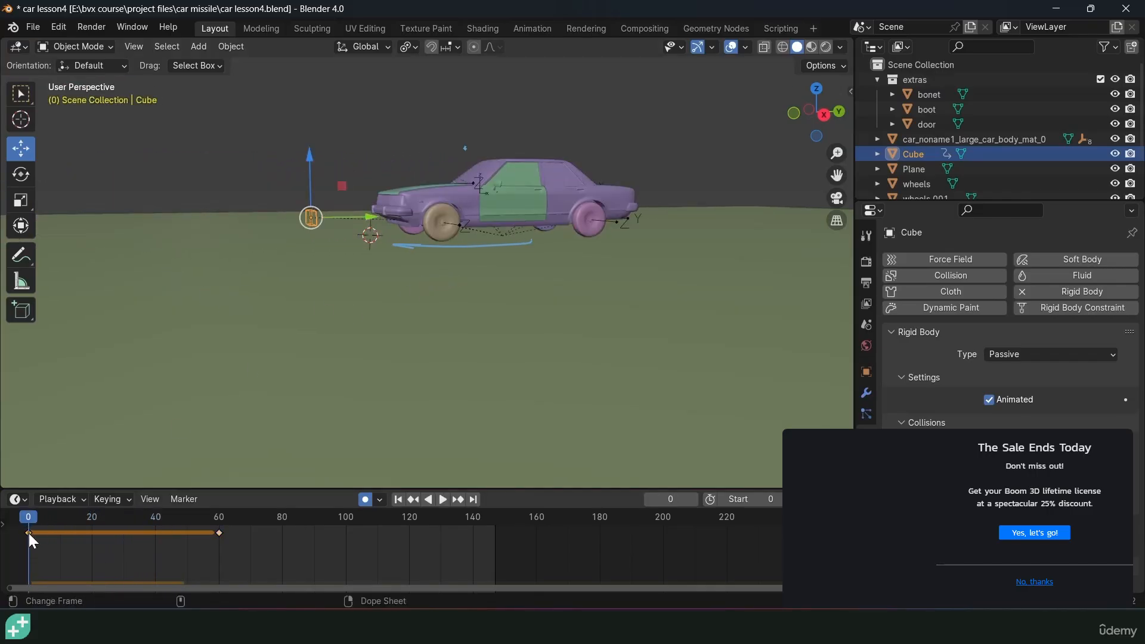
key("v")
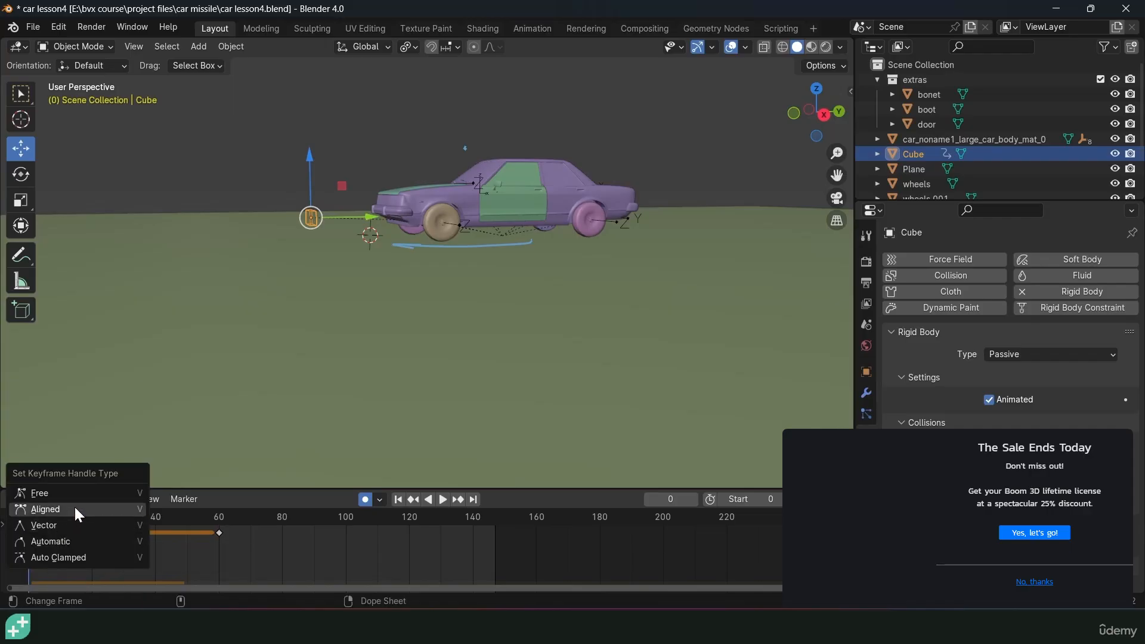
left_click(69, 540)
key("space")
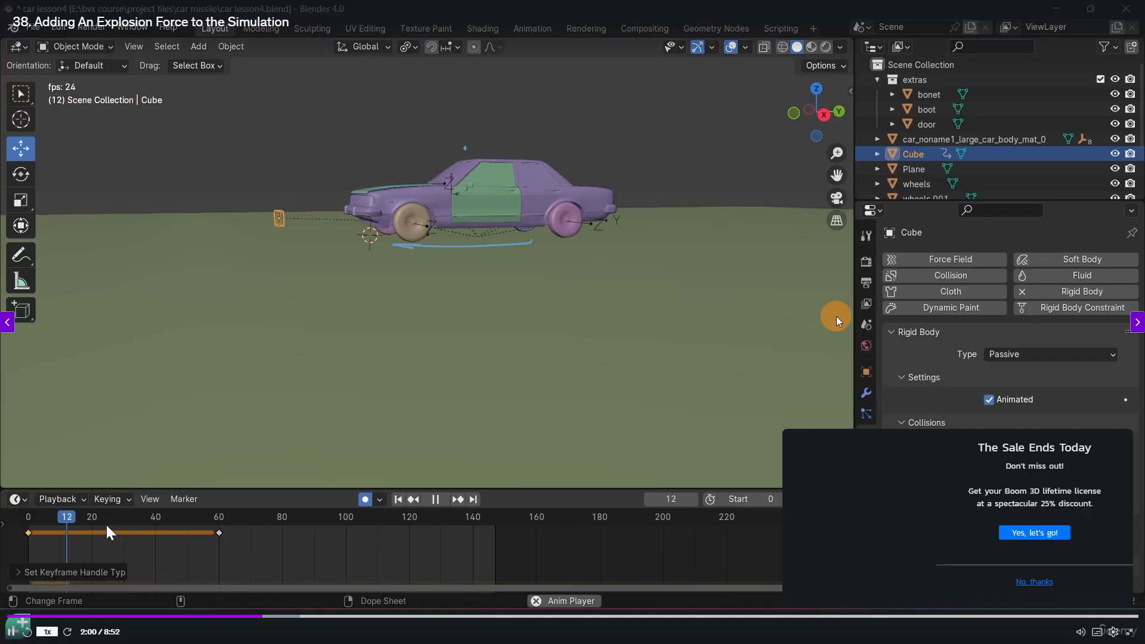
left_click(1034, 583)
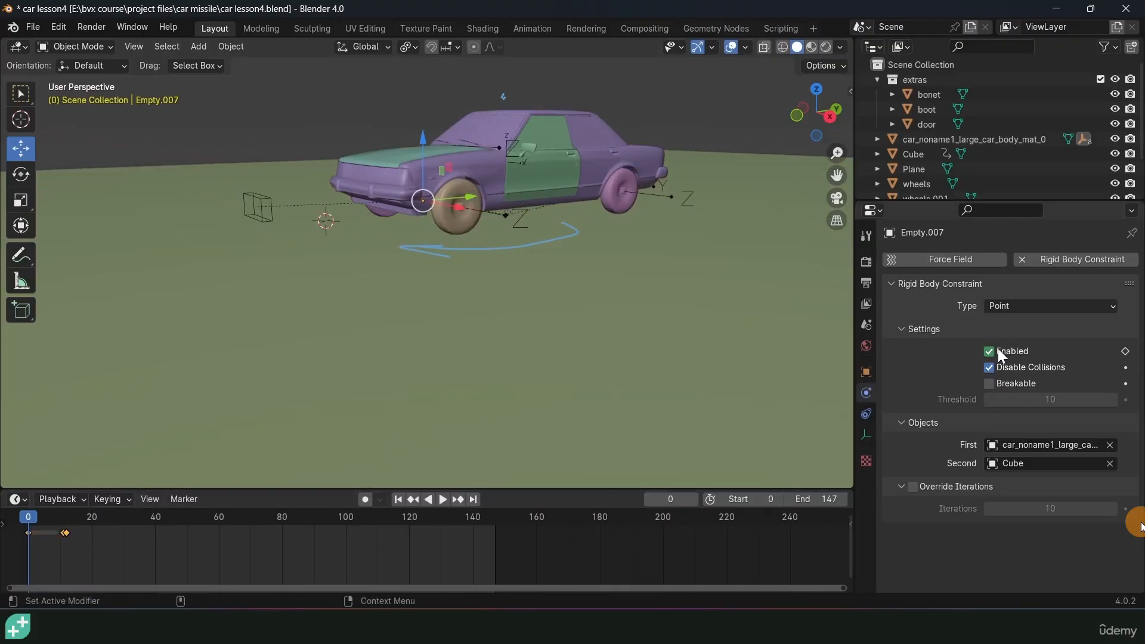
Go to frame 11 and examine the car's point constraint empty in wireframe before restoring solid shading
left_click(63, 529)
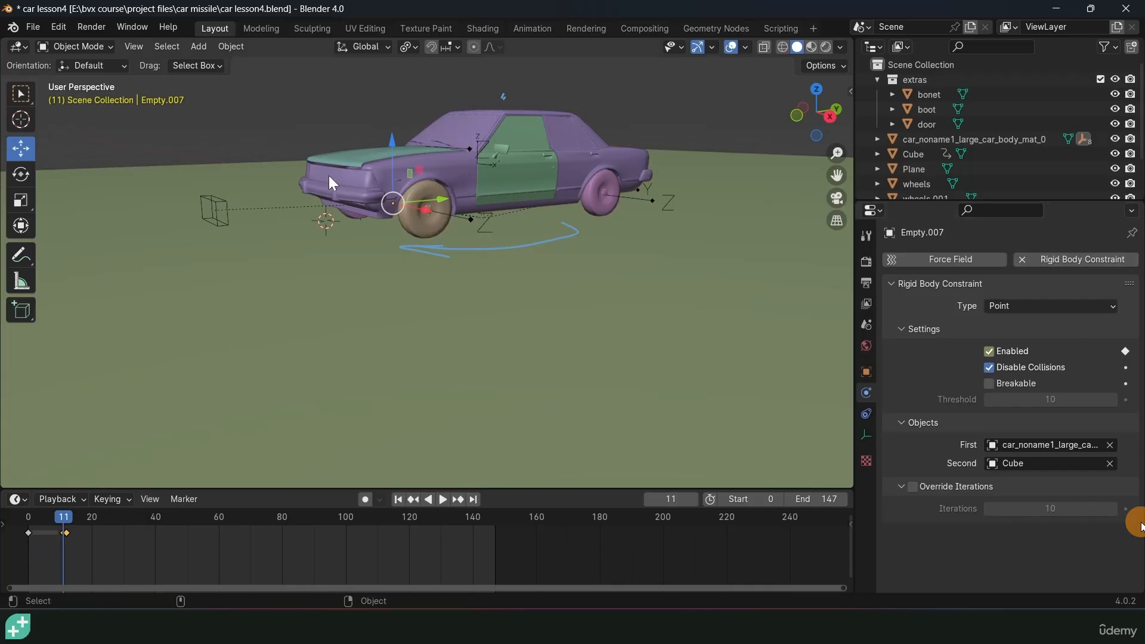
scroll(475, 305, "down", 3)
key("shift+z")
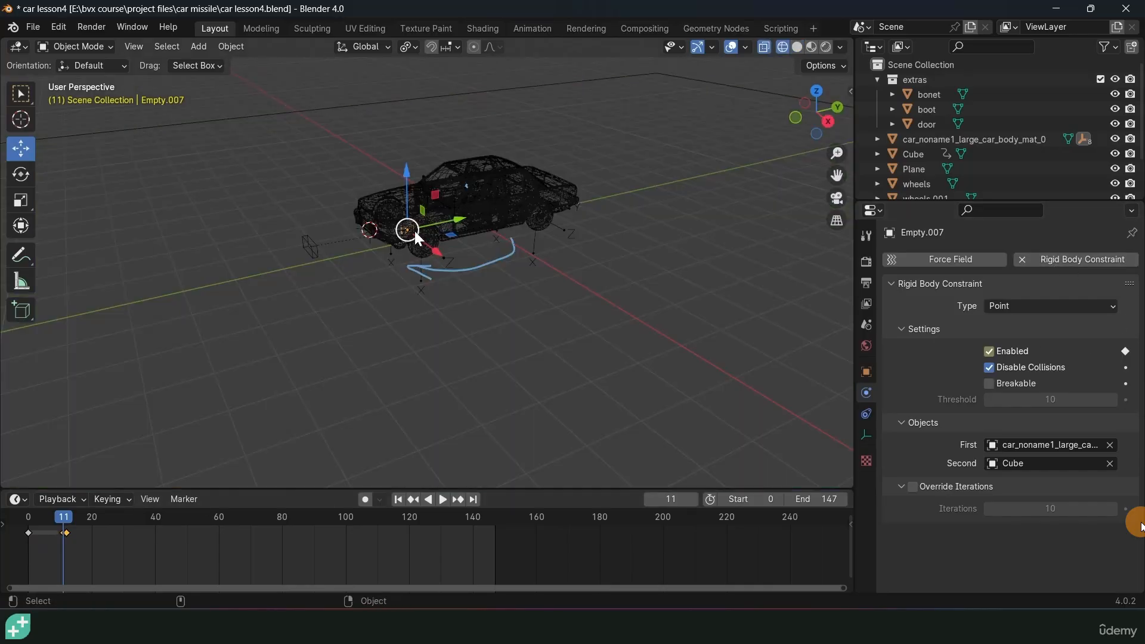
key("z")
left_click(505, 220)
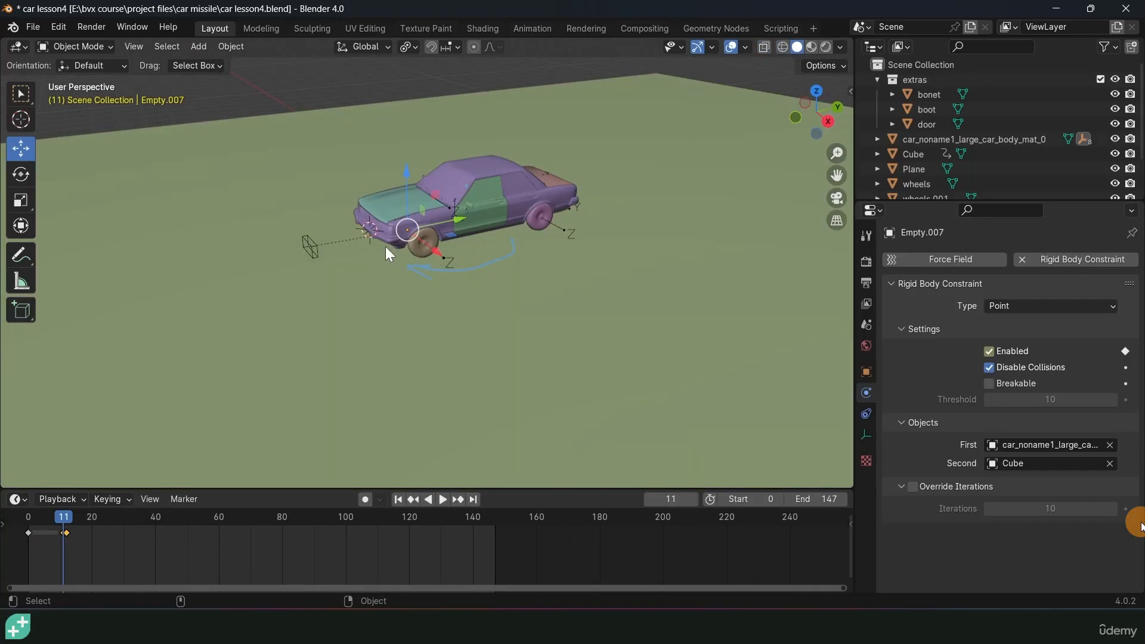
Move the point constraint's Enabled keyframes to about frames 36 and 37 and replay the simulation from the start
key("space")
right_click_drag(80, 531, 169, 526)
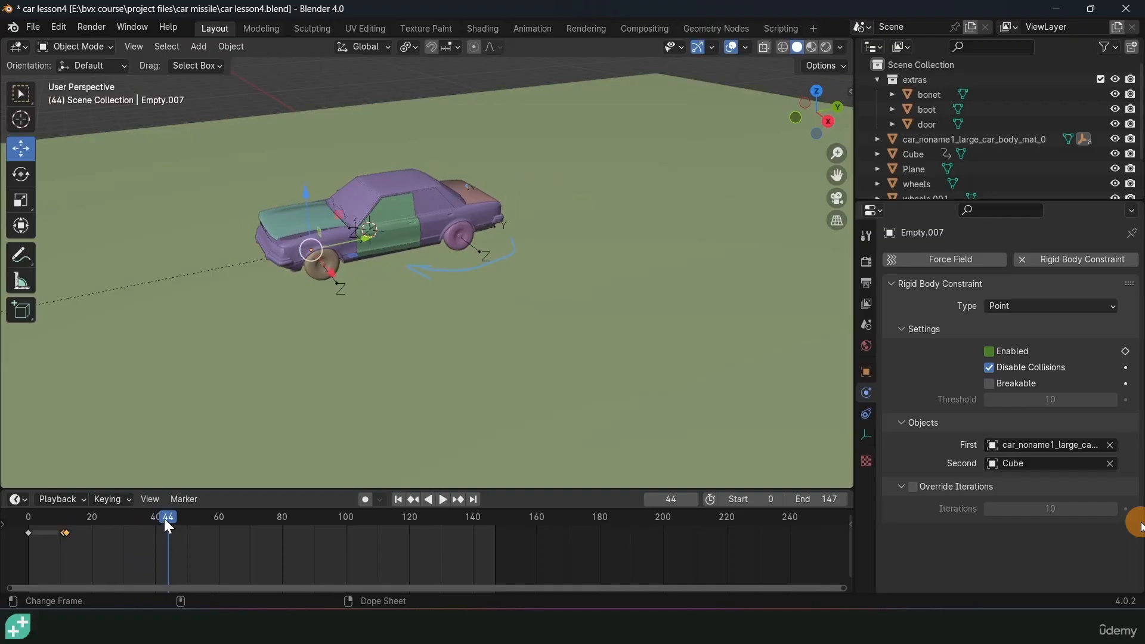
key("g")
left_click(172, 527)
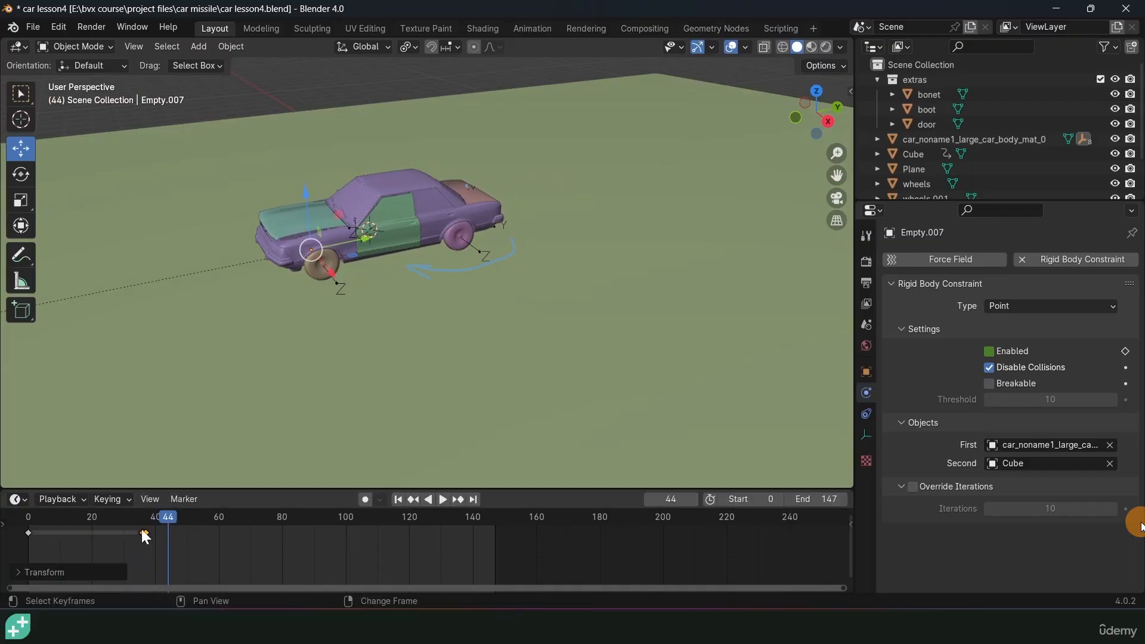
key("shift+Left")
key("space")
scroll(461, 216, "down", 2)
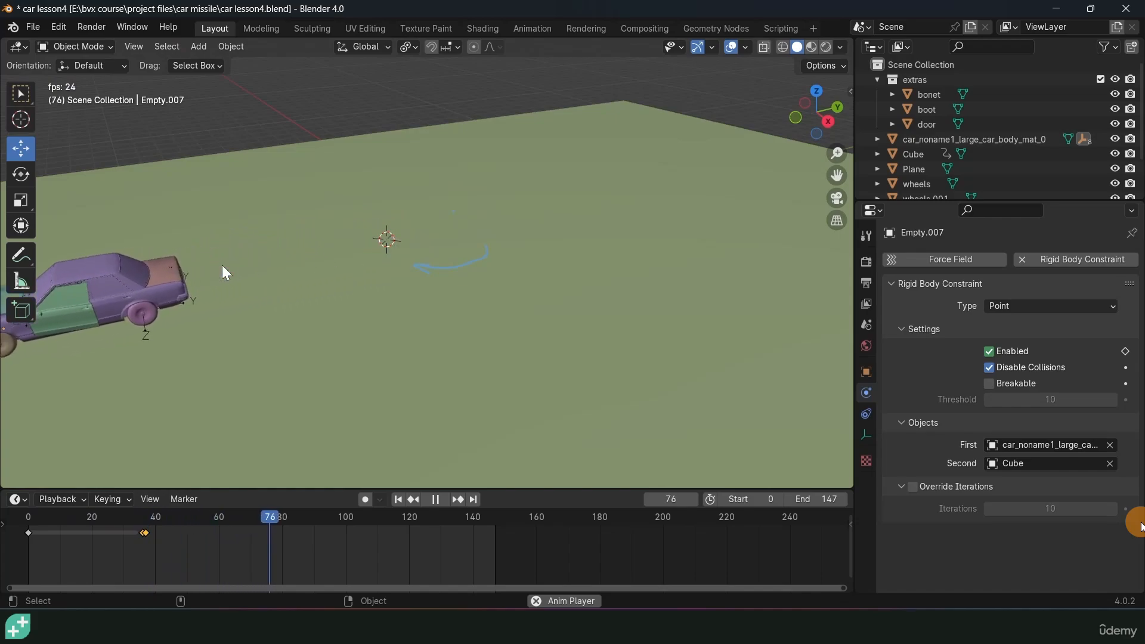
key("Escape")
key("space")
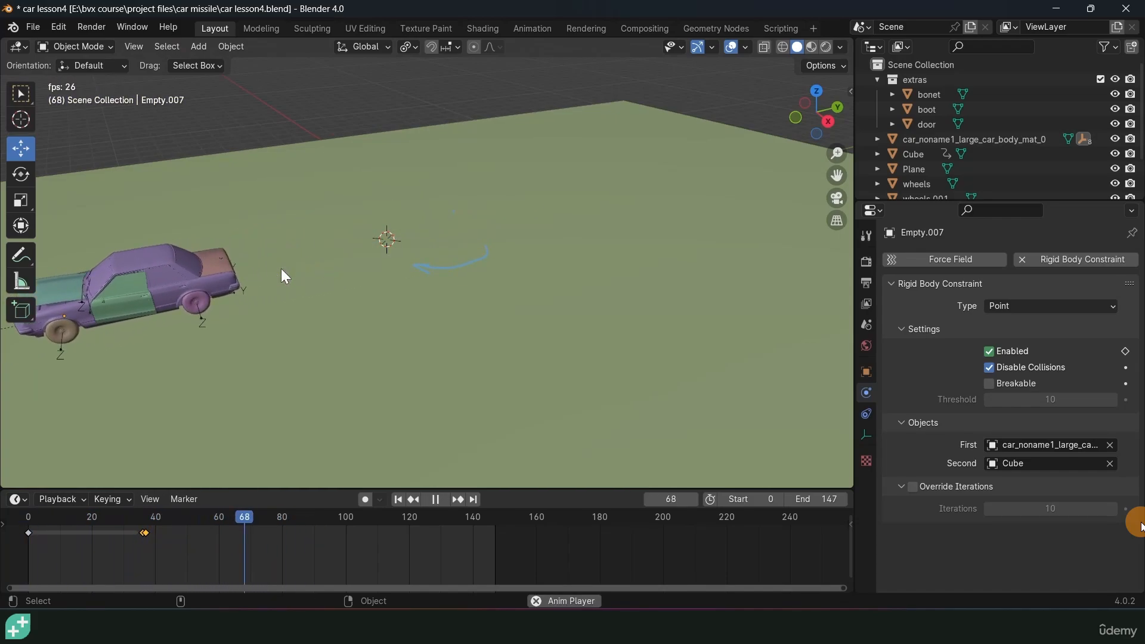
key("Escape")
key("space")
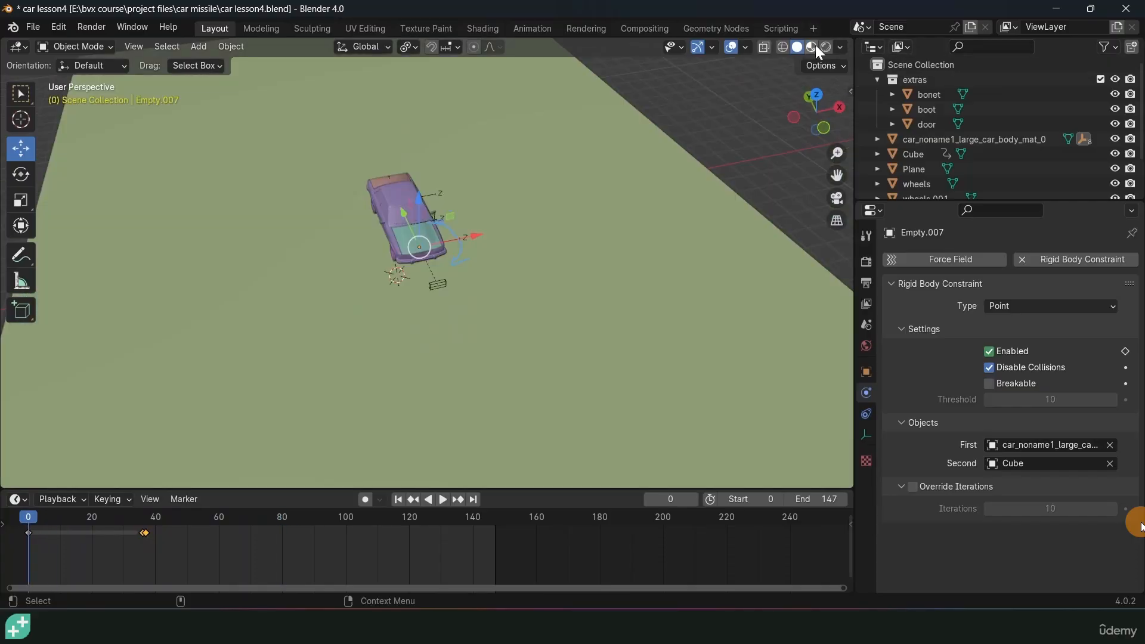
Switch the viewport to Material Preview shading and play the simulation, stopping at frame 48
left_click(812, 46)
key("space")
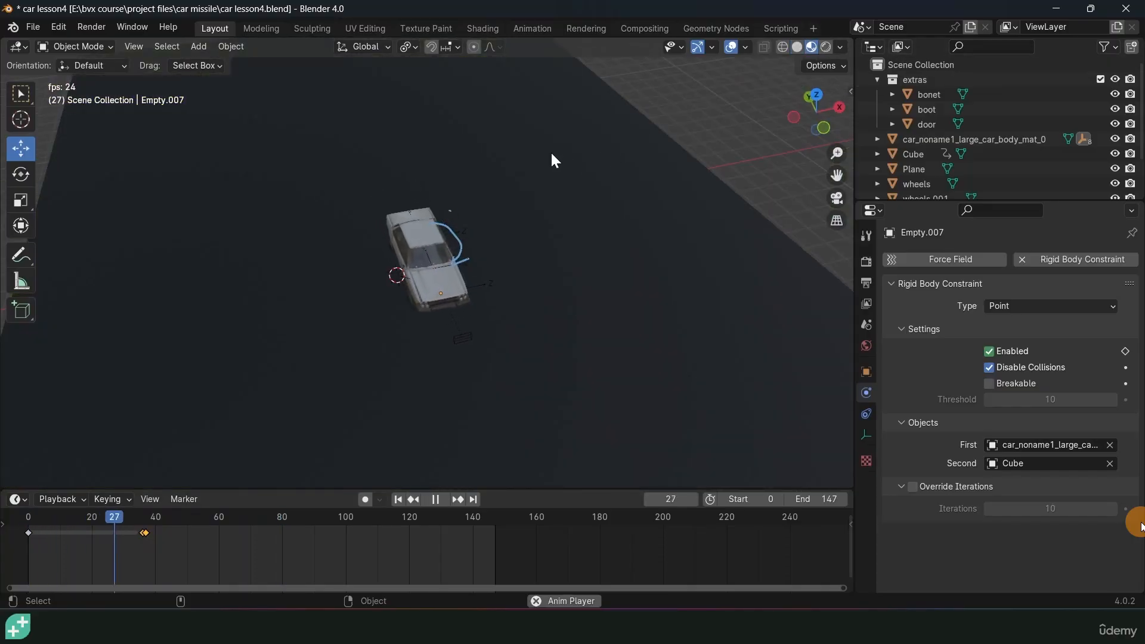
middle_click_drag(549, 152, 391, 182)
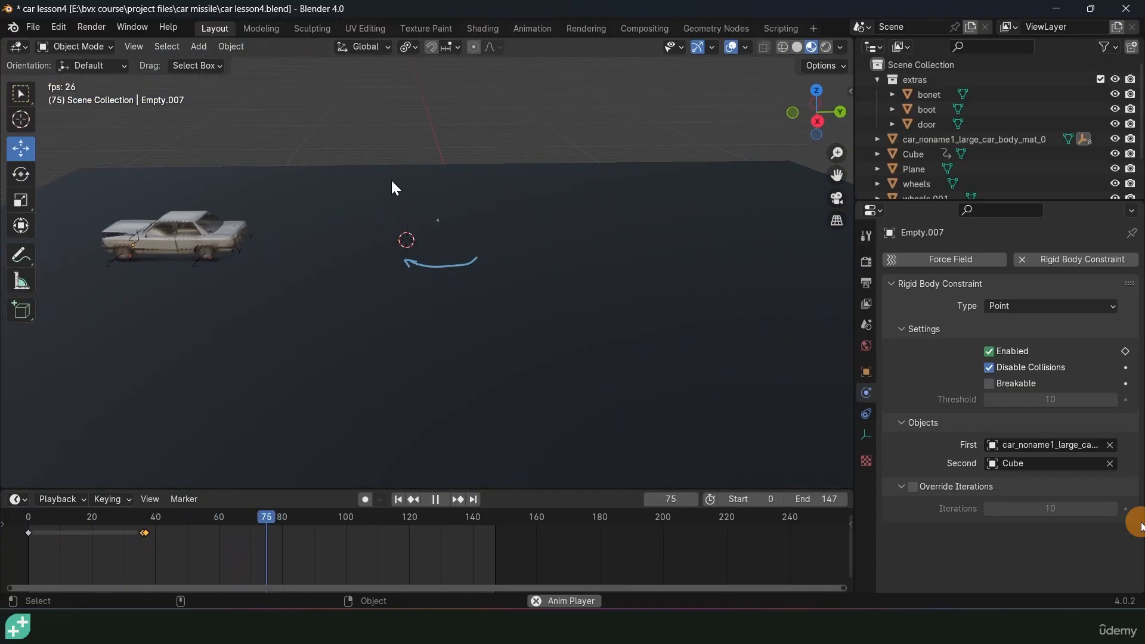
key("Escape")
key("space")
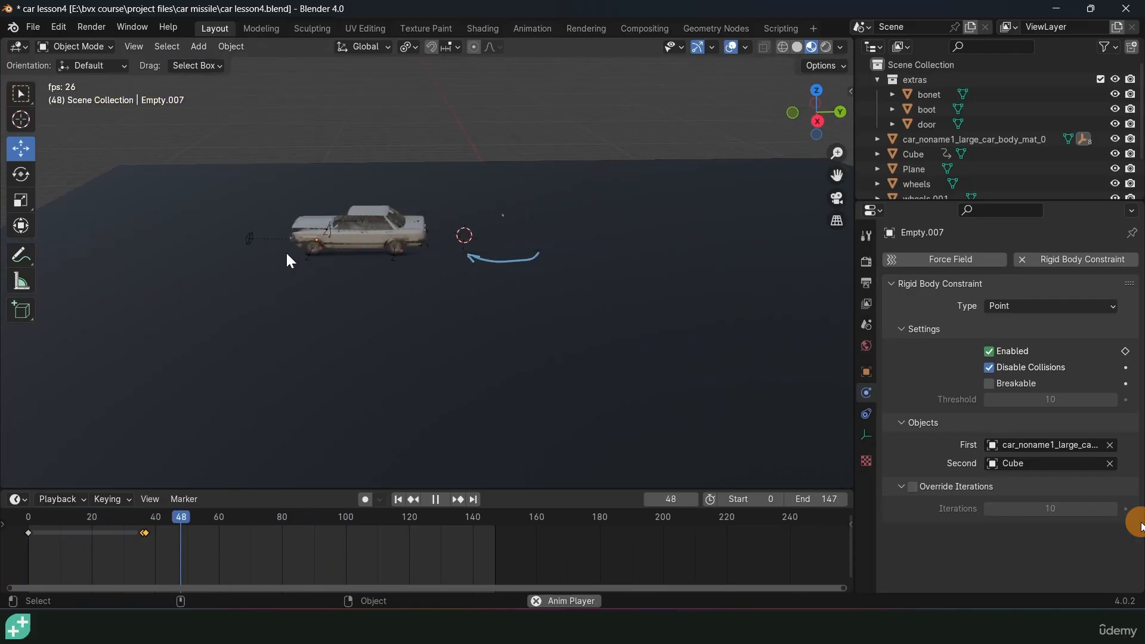
key("space")
Place the 3D cursor under the car's front end and add a monkey mesh there
key("shift")
right_click(332, 253, "shift")
middle_click_drag(358, 270, 388, 234)
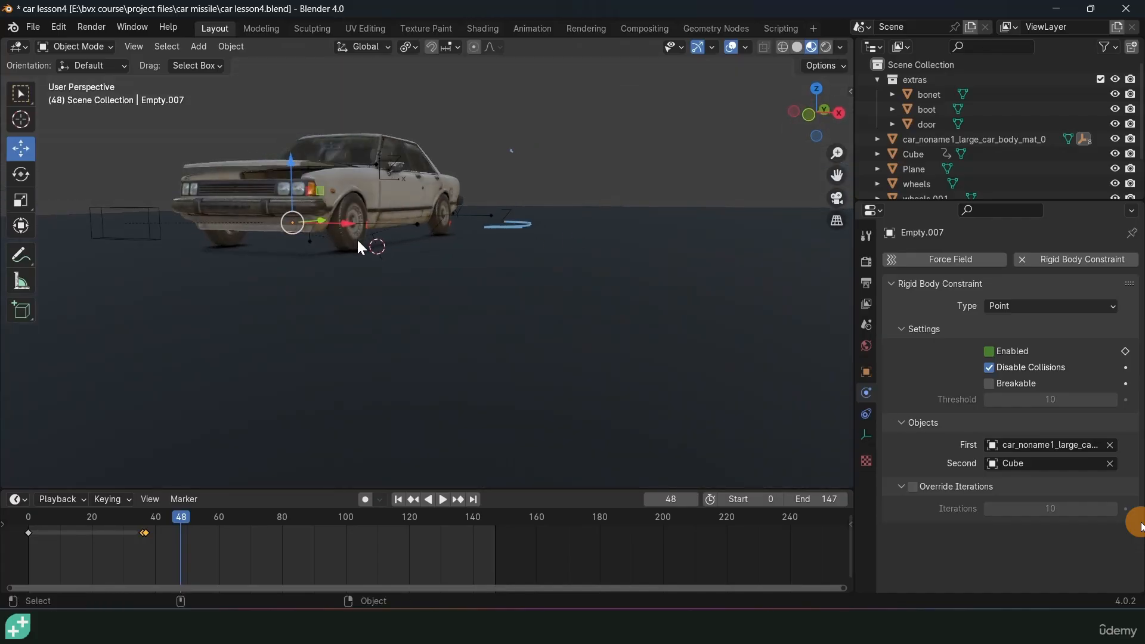
key("shift+a")
mouse_move(298, 251)
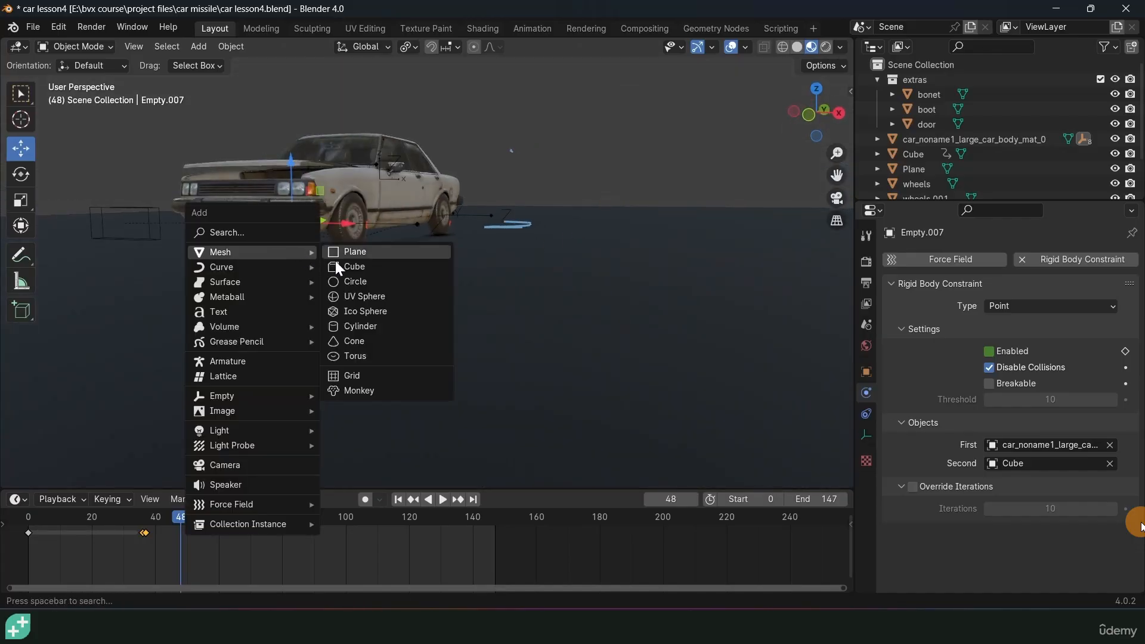
left_click(356, 389)
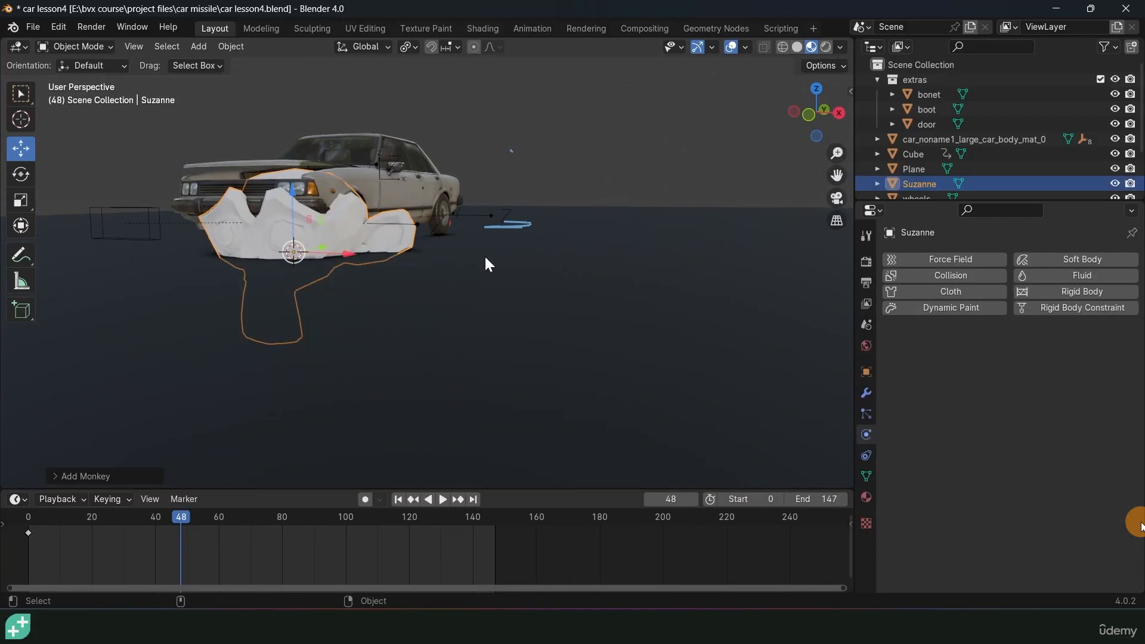
Rotate the monkey freely, scale it down and sink it mostly below the ground in front of the car
key("r")
key("r")
left_click(466, 176)
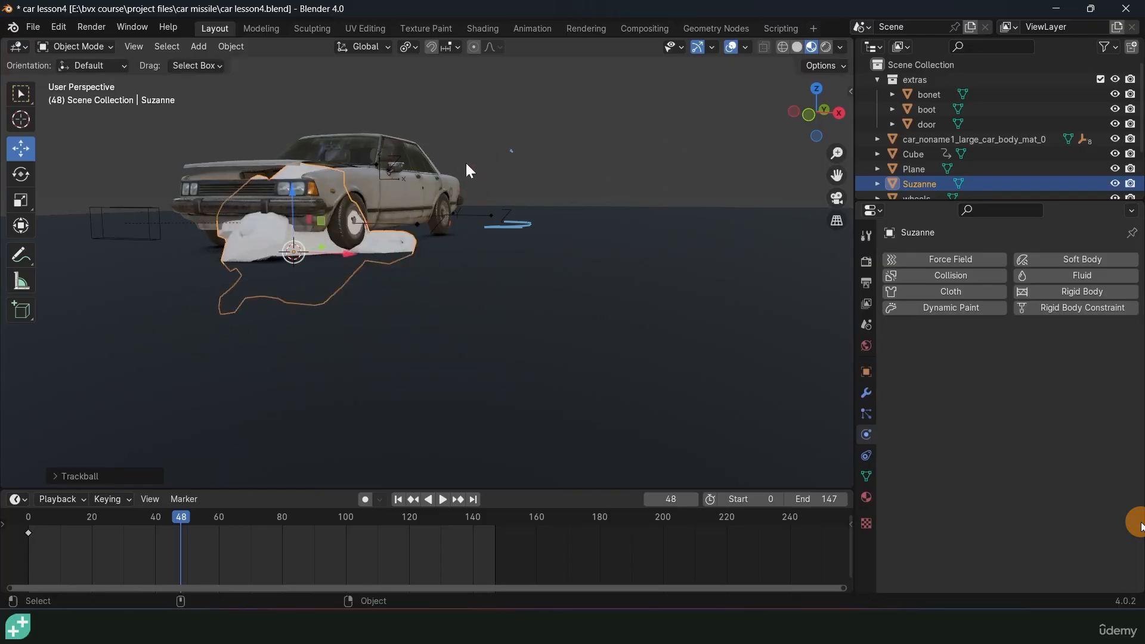
key("s")
left_click(383, 228)
key("g")
left_click(377, 258)
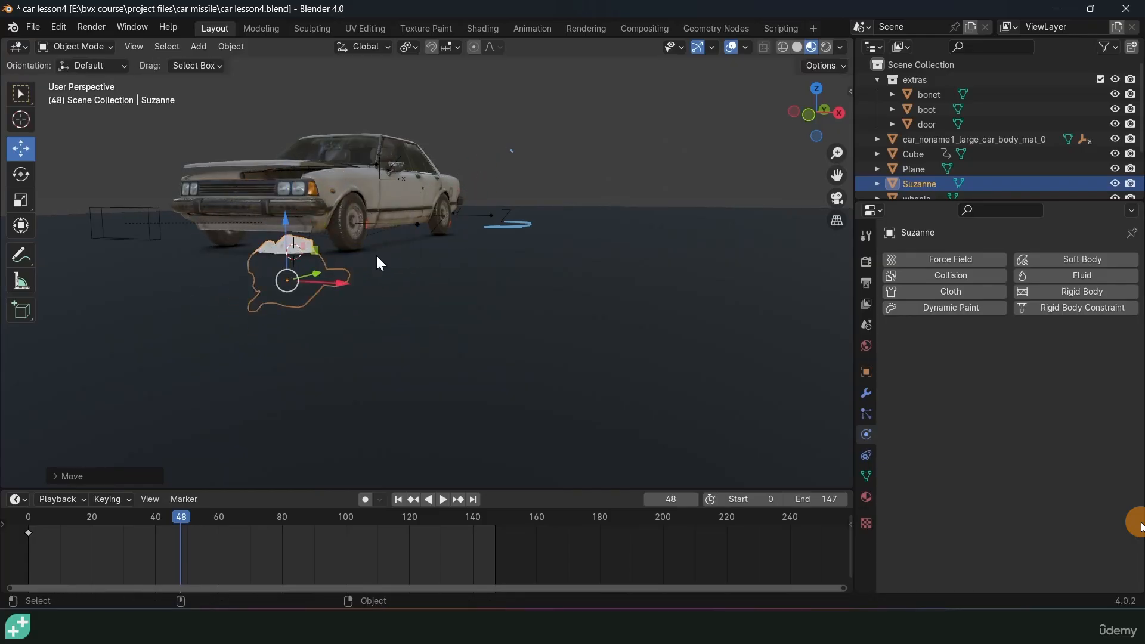
key("s")
left_click(398, 228)
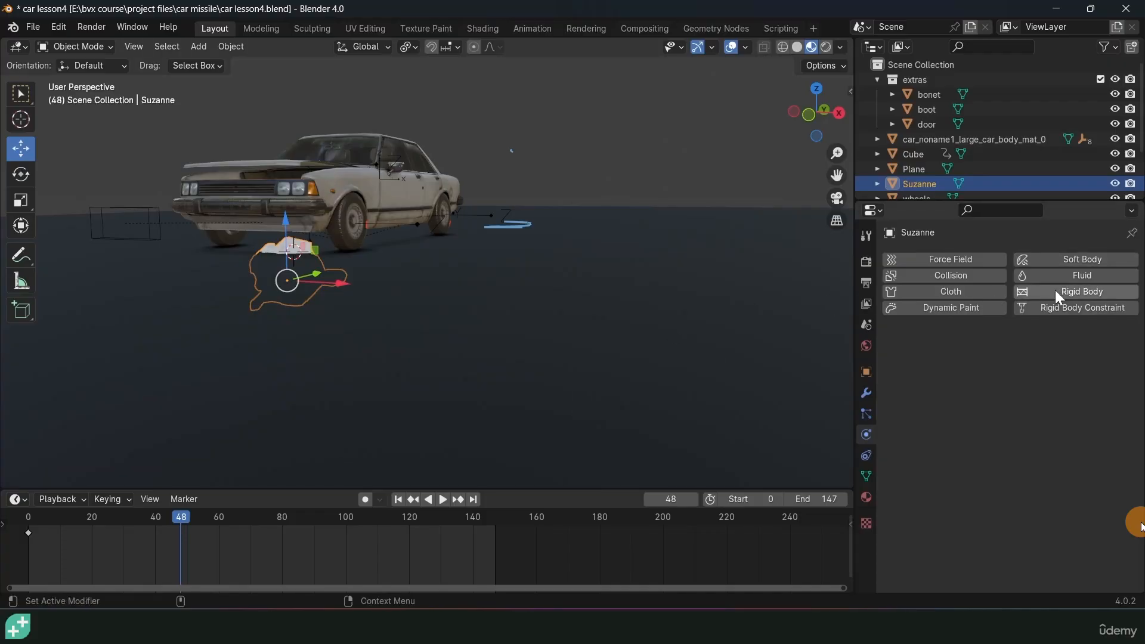
Make the monkey a passive, animated rigid body and play the simulation from frame 0 to frame 48
left_click(1054, 290)
left_click(1042, 353)
left_click(1018, 391)
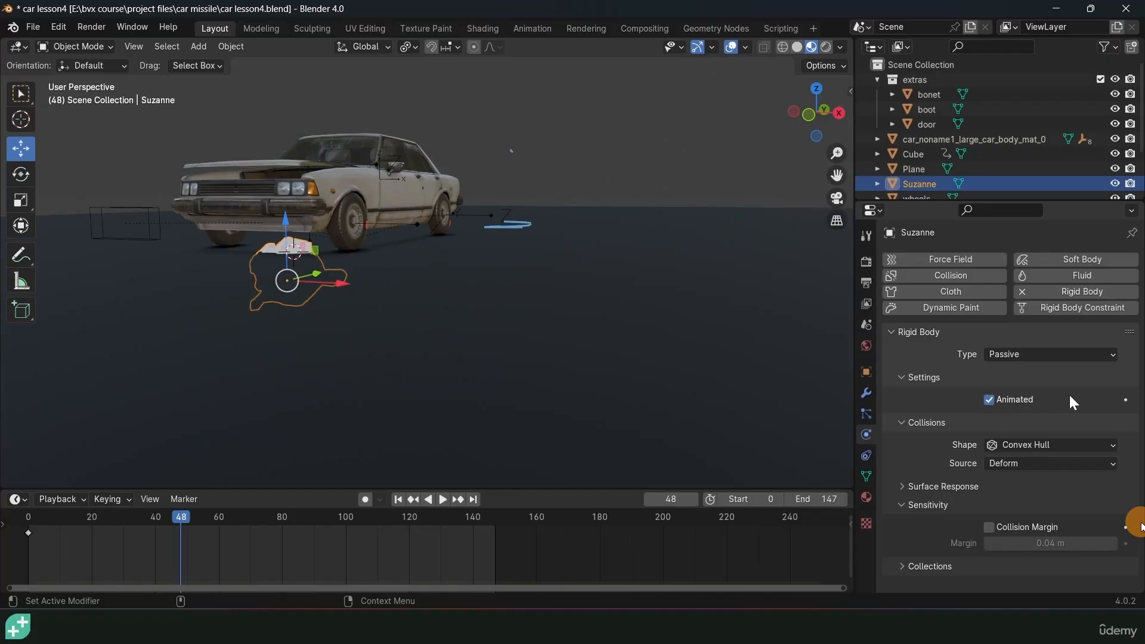
right_click_drag(156, 526, 22, 536)
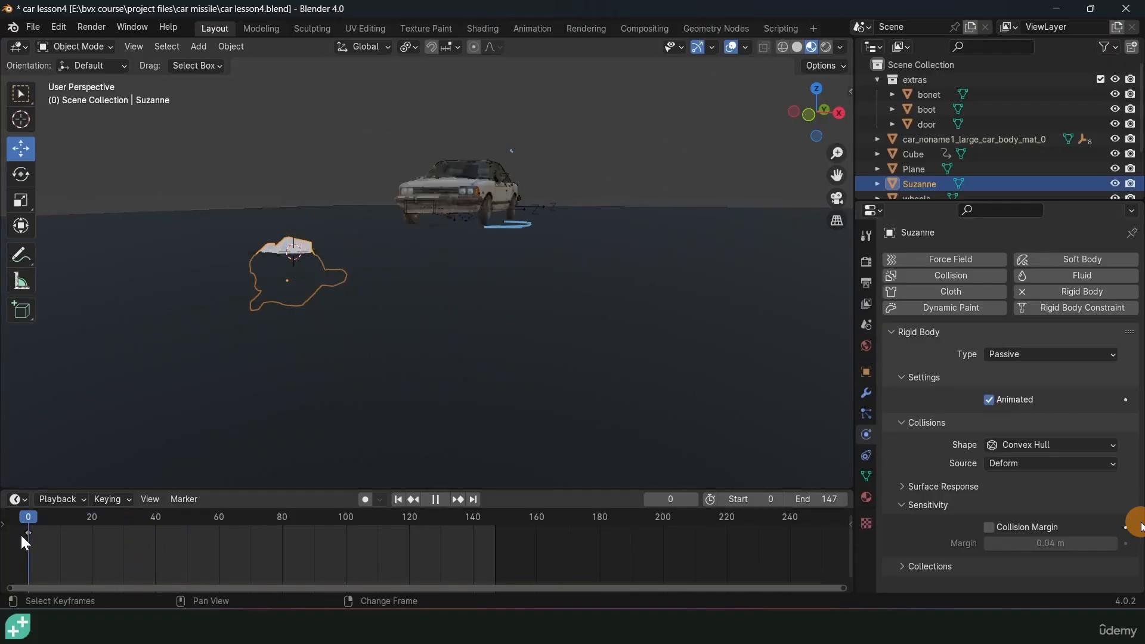
key("space")
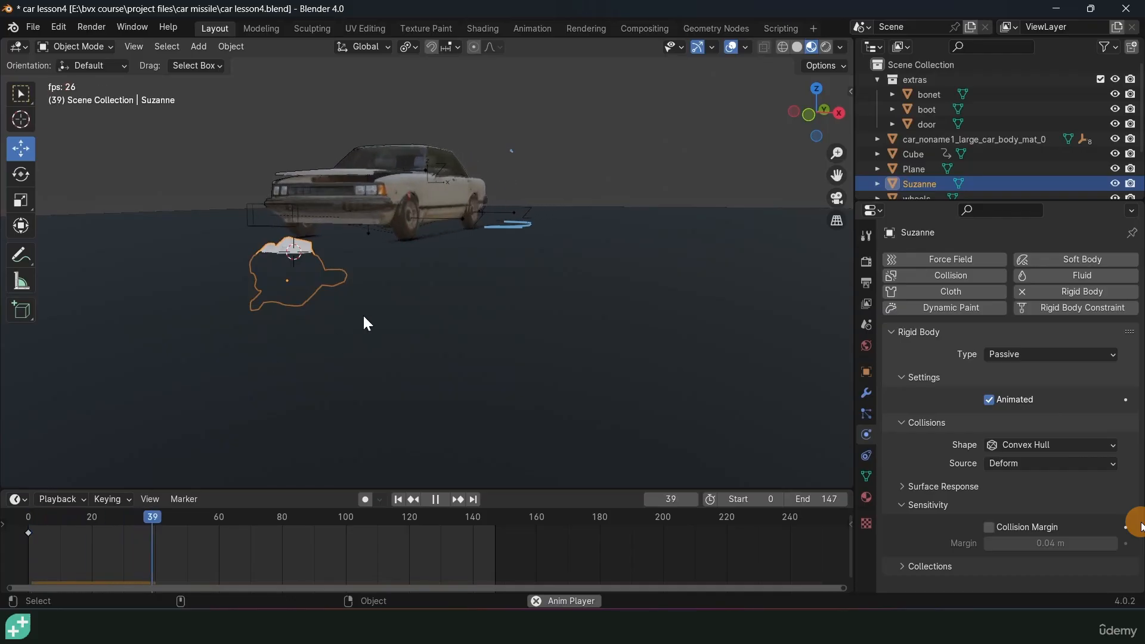
key("space")
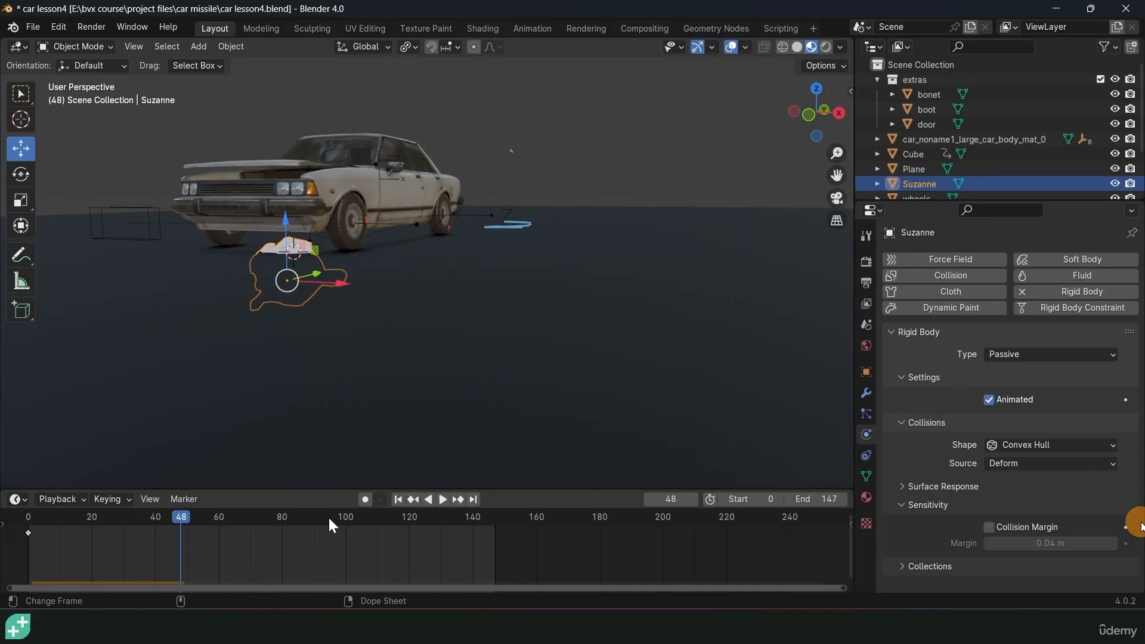
With auto keying enabled, scale the monkey down at frame 48 and move the resulting keyframe to frame 46
left_click(366, 501)
key("s")
left_click(357, 344)
key("b")
left_click_drag(180, 545, 201, 529)
key("g")
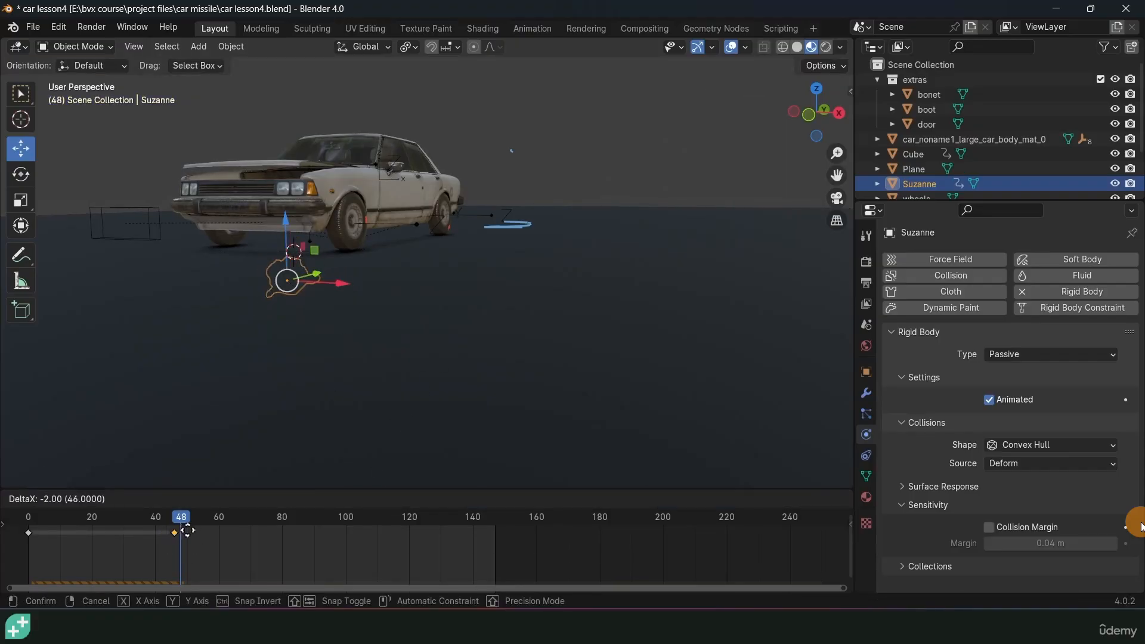
left_click(187, 530)
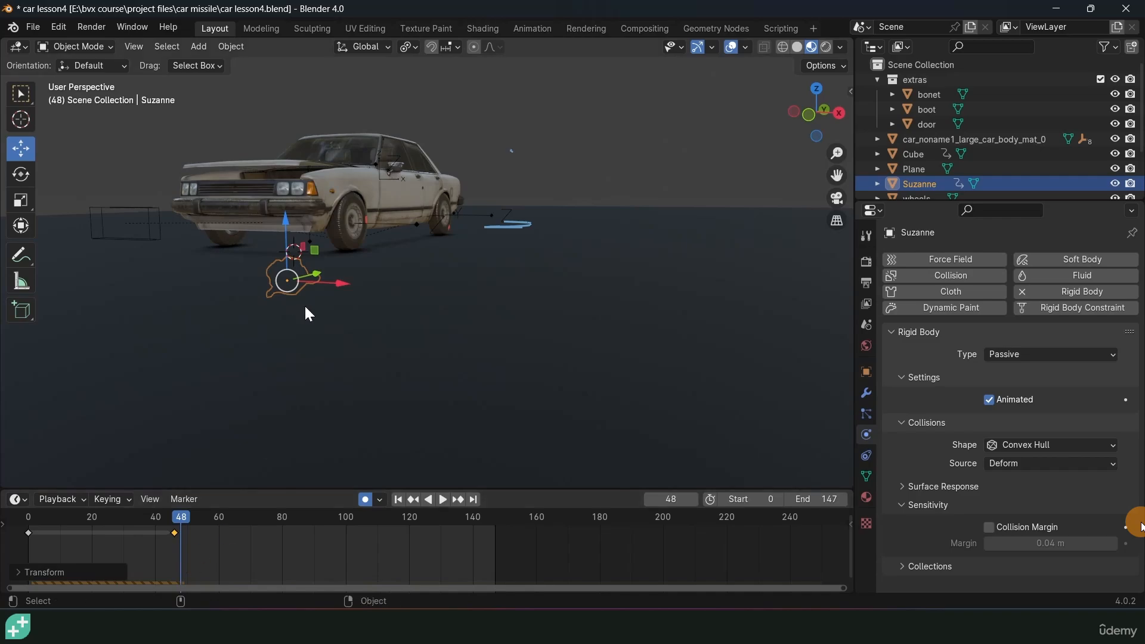
Key the monkey scaled up about 5.94 times at frame 48 and shrunk to a tiny size at frame 49
key("s")
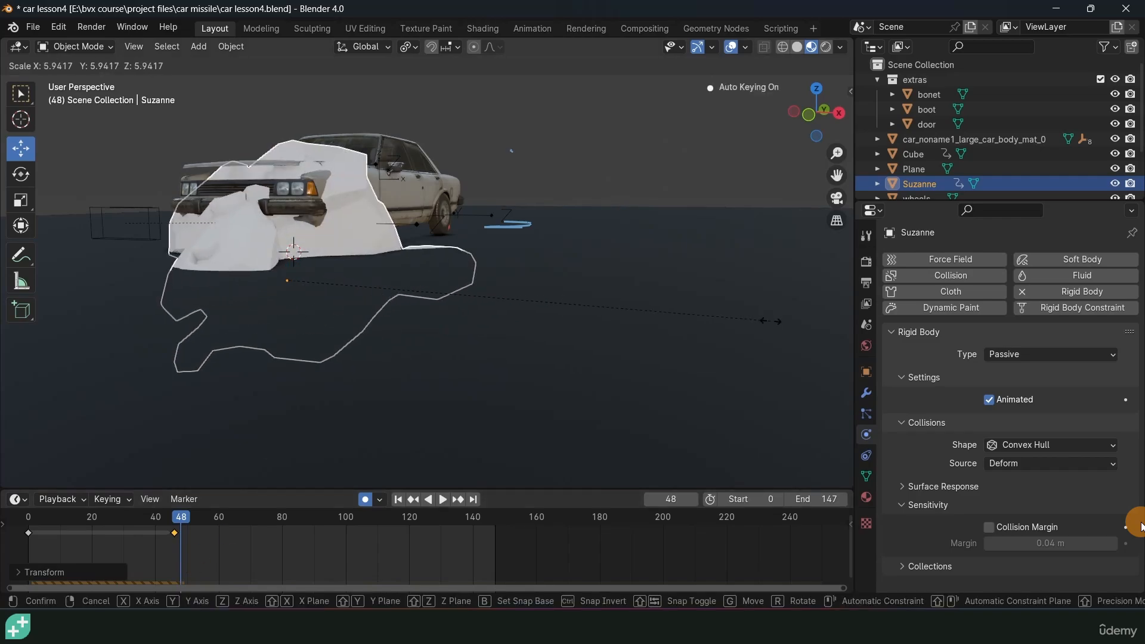
left_click(771, 321)
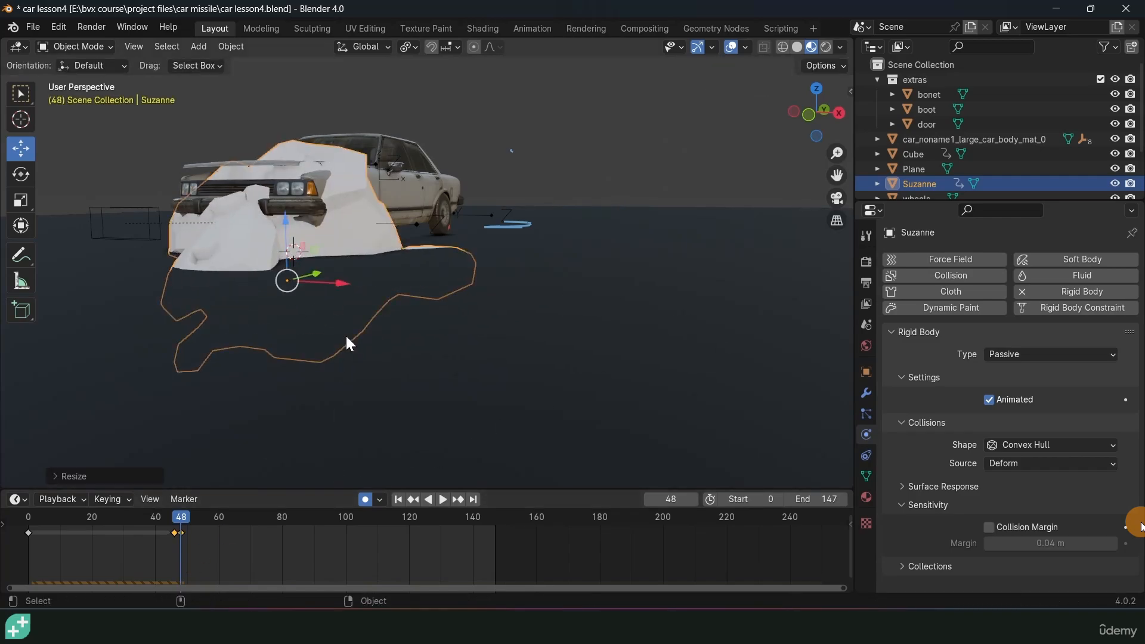
key("Right")
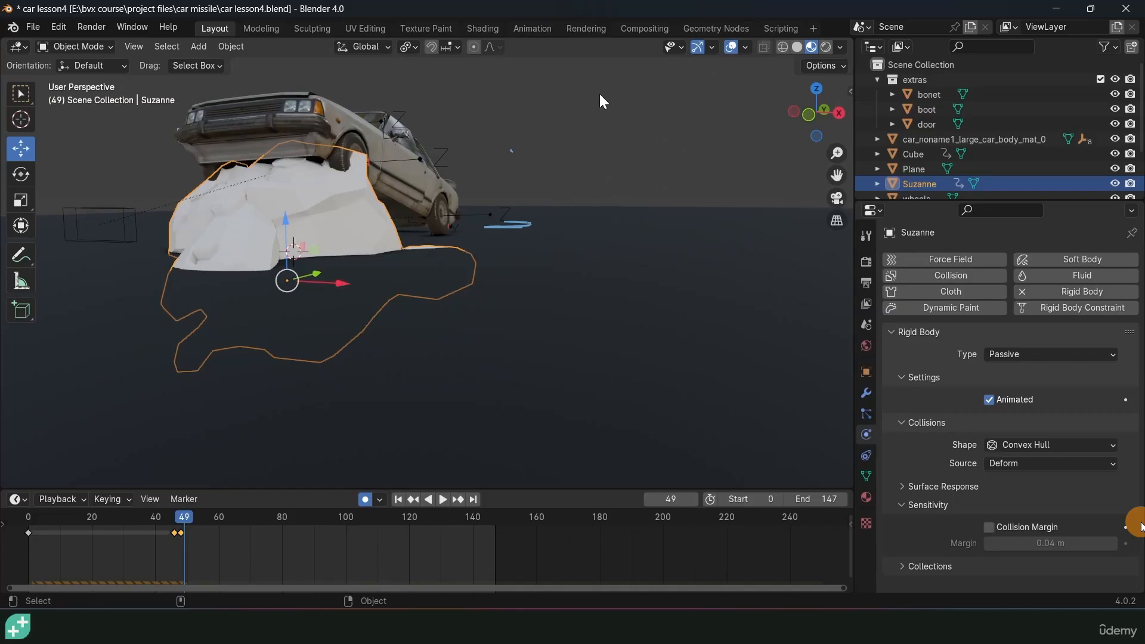
key("s")
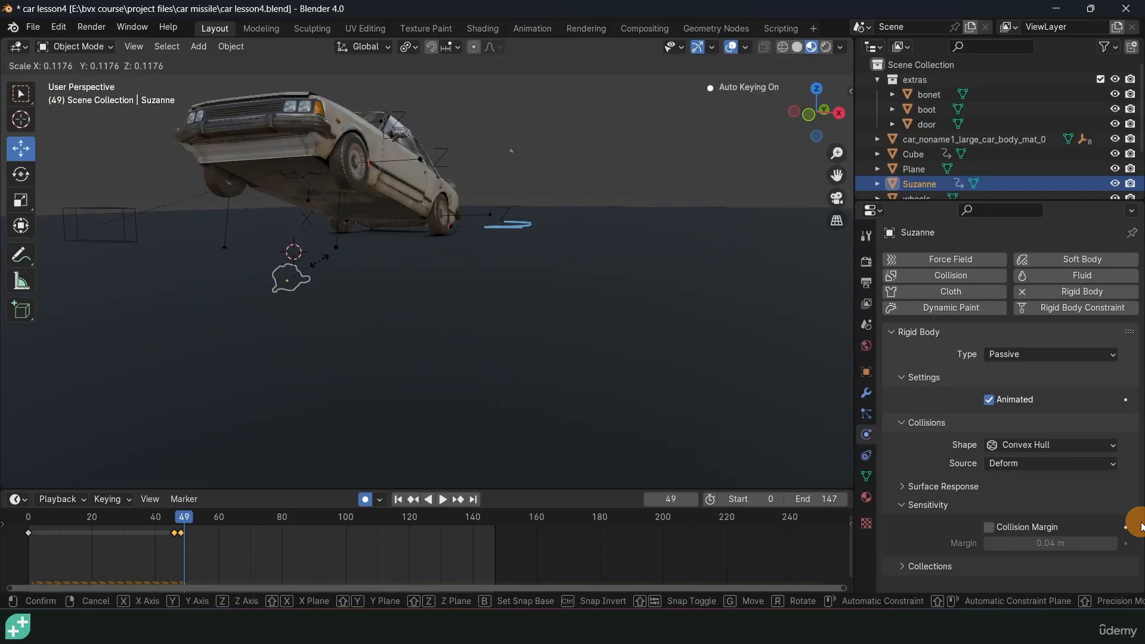
left_click(301, 276)
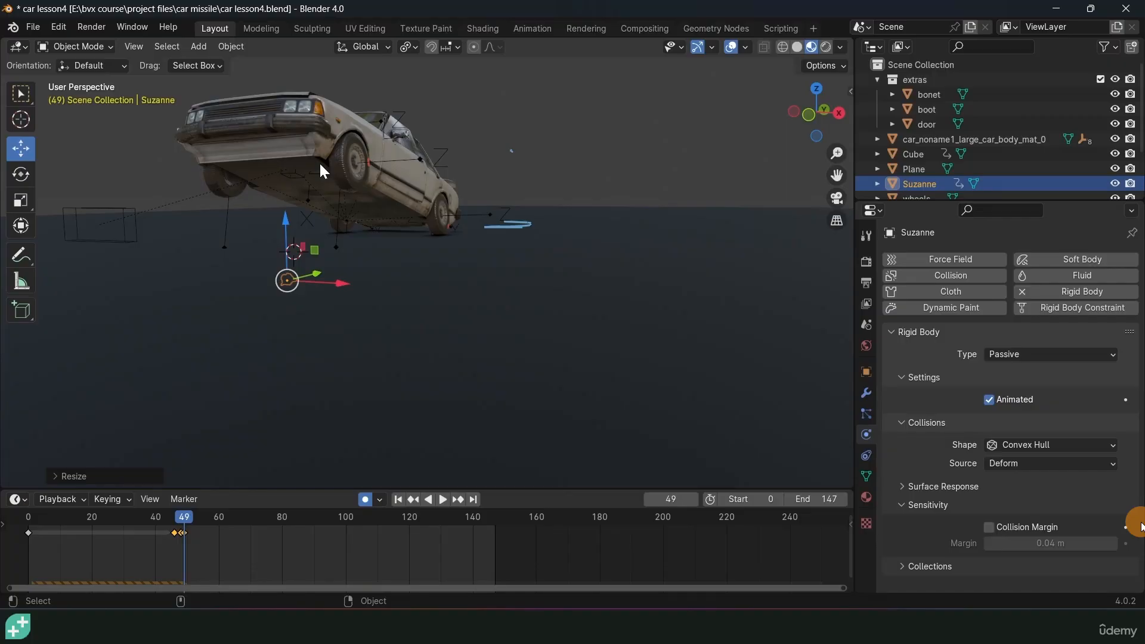
Play the simulation from frame 0 to check how the suddenly growing monkey throws the car
left_click(27, 547)
middle_click_drag(586, 231, 577, 195)
left_click(588, 265)
key("space")
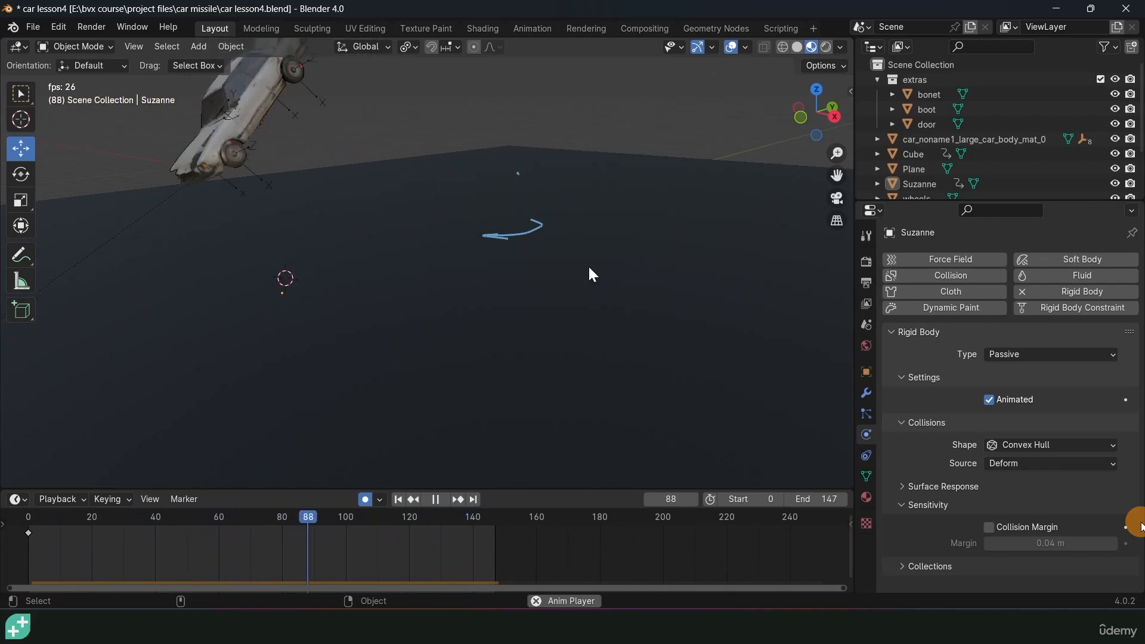
key("Escape")
key("space")
At frame 48, shift the enlarged monkey sideways along X and scale it to about 0.8 of its size
middle_click_drag(388, 290, 379, 206)
left_click(273, 214)
middle_click_drag(273, 215, 261, 303)
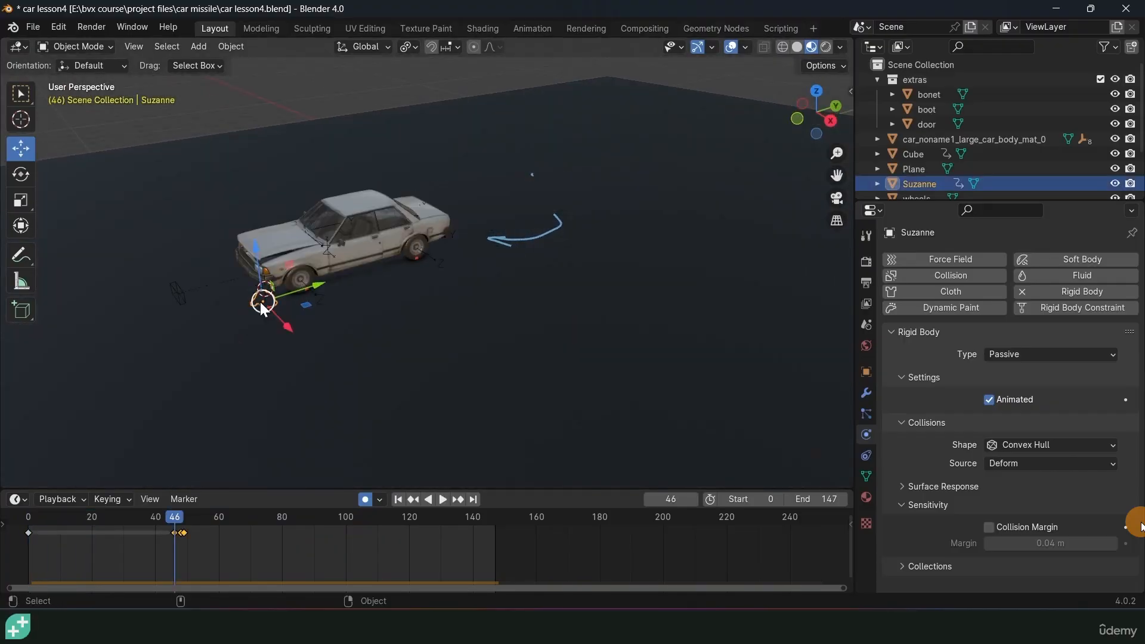
scroll(412, 214, "up", 3)
middle_click_drag(409, 216, 514, 240)
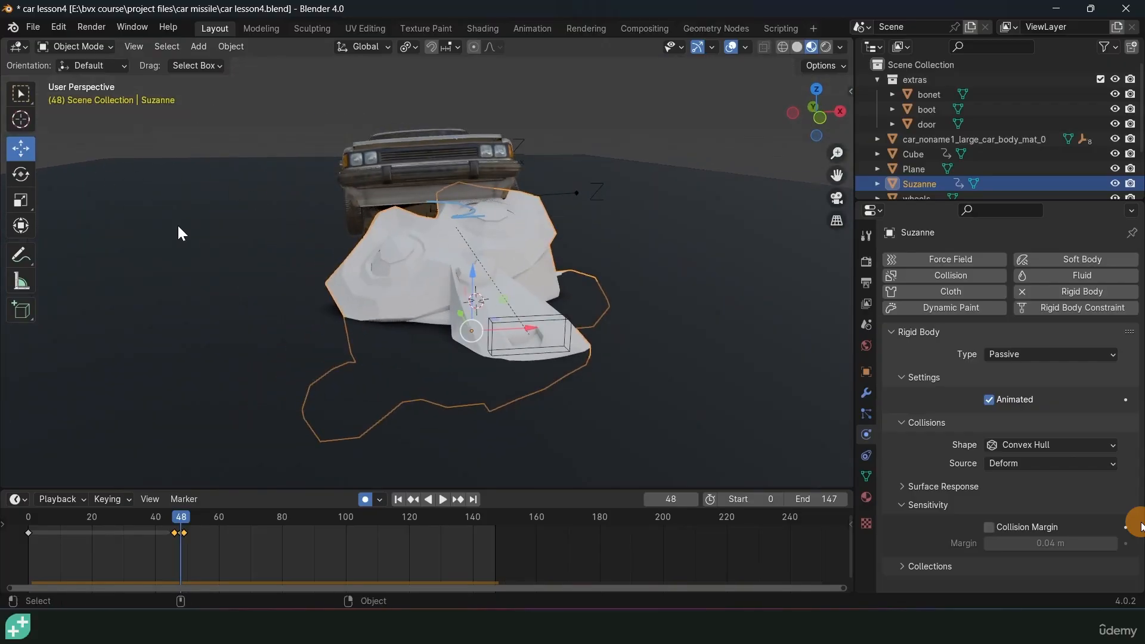
left_click_drag(531, 326, 615, 313)
key("s")
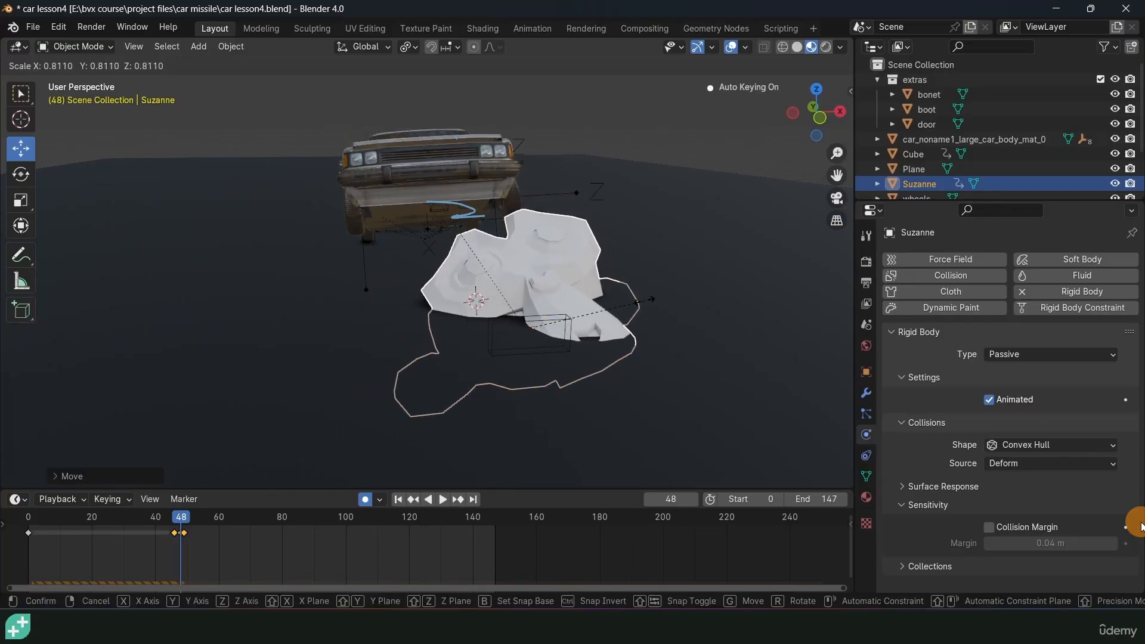
left_click(643, 303)
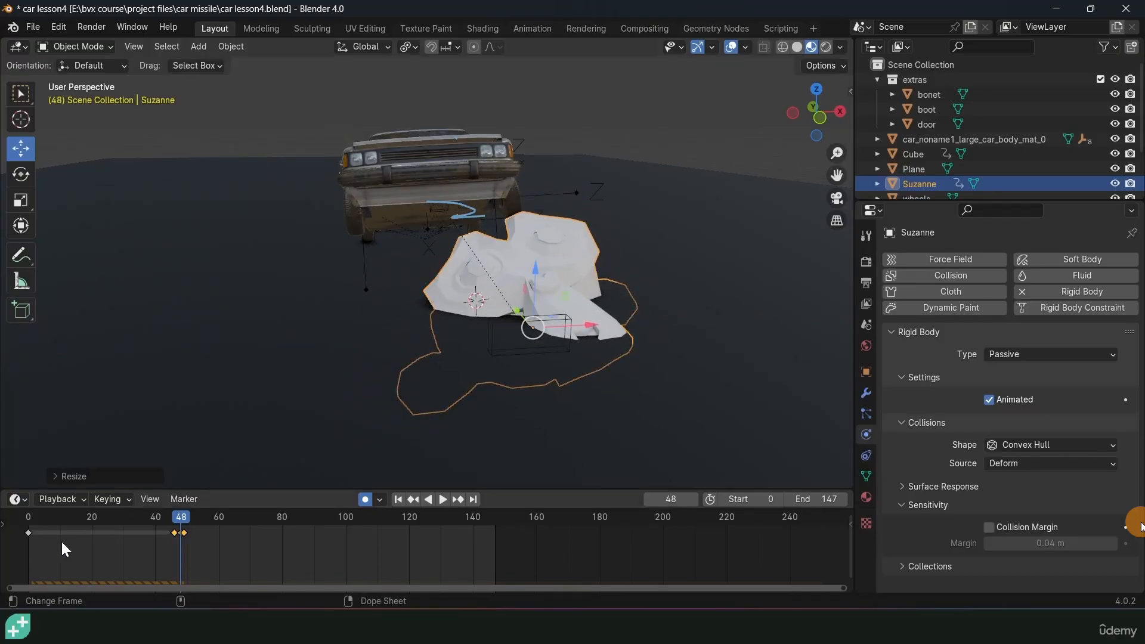
Replay the simulation from frame 0 to check the effect of the sideways-shifted monkey on the car
left_click(13, 520)
middle_click_drag(586, 240, 503, 239)
key("space")
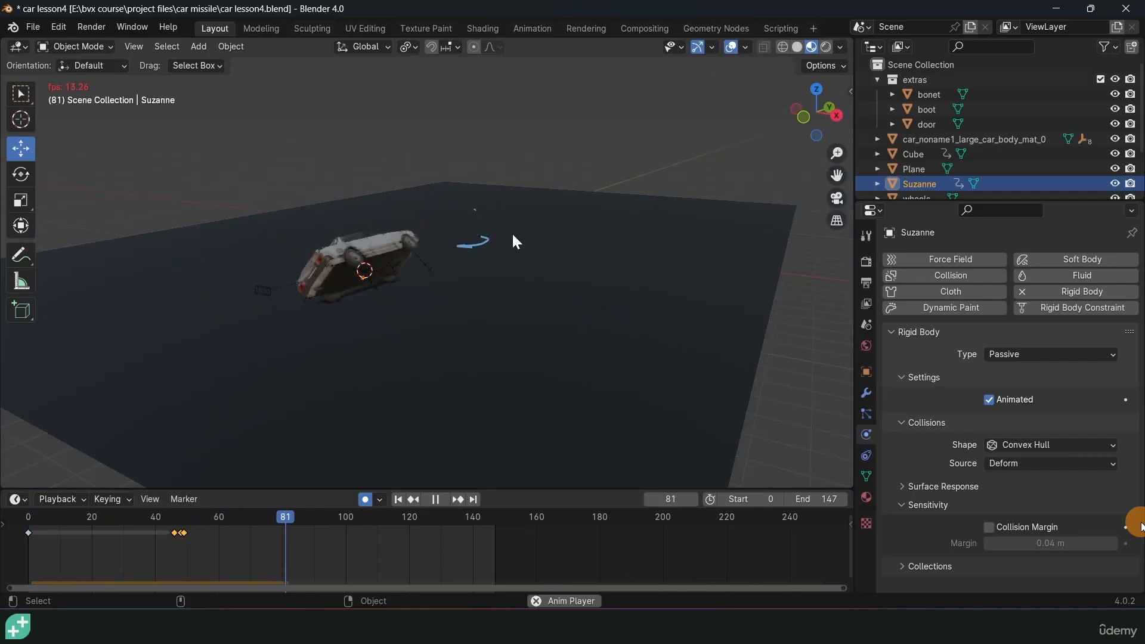
key("Escape")
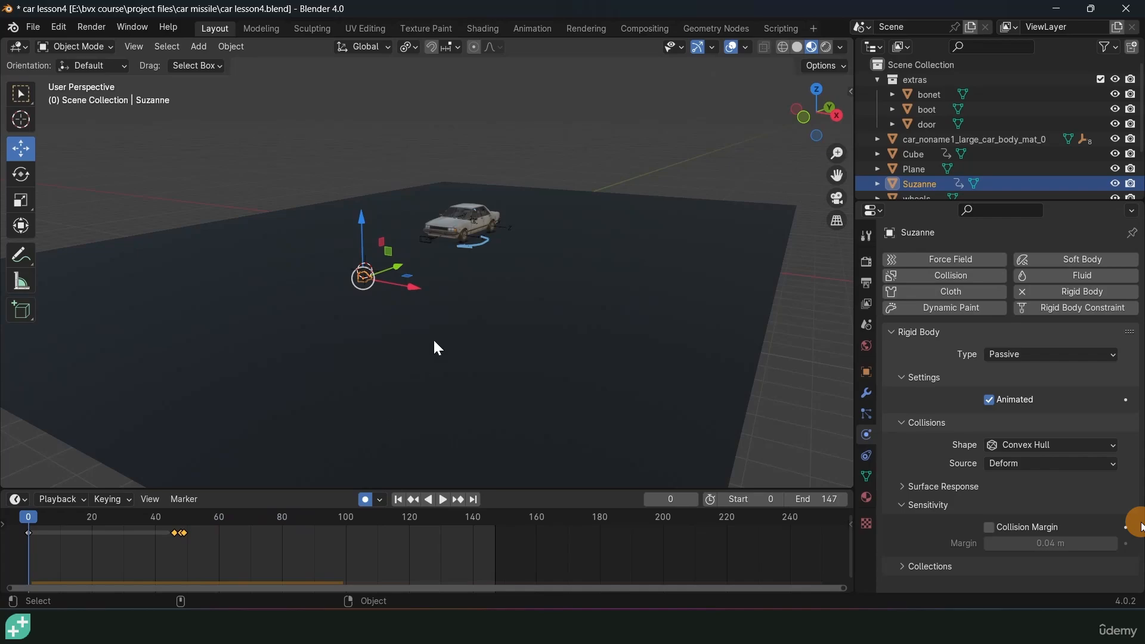
At frame 48, move the monkey along Y toward the middle of the car and replay the simulation from the start
key("Up")
key("Up")
scroll(434, 343, "up", 4)
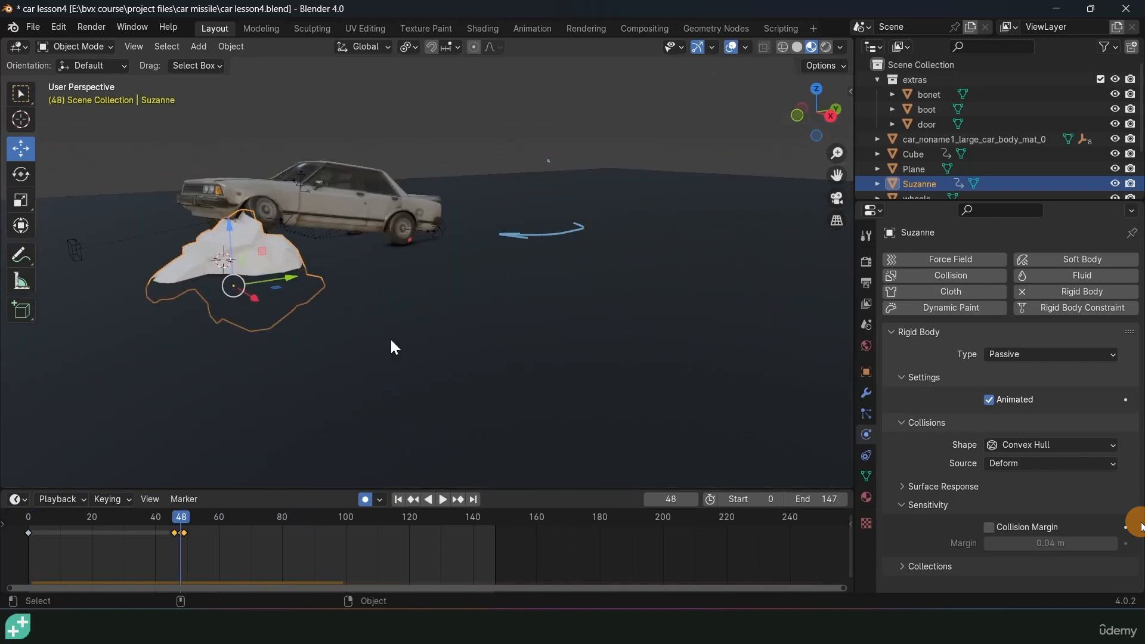
left_click_drag(293, 280, 396, 266)
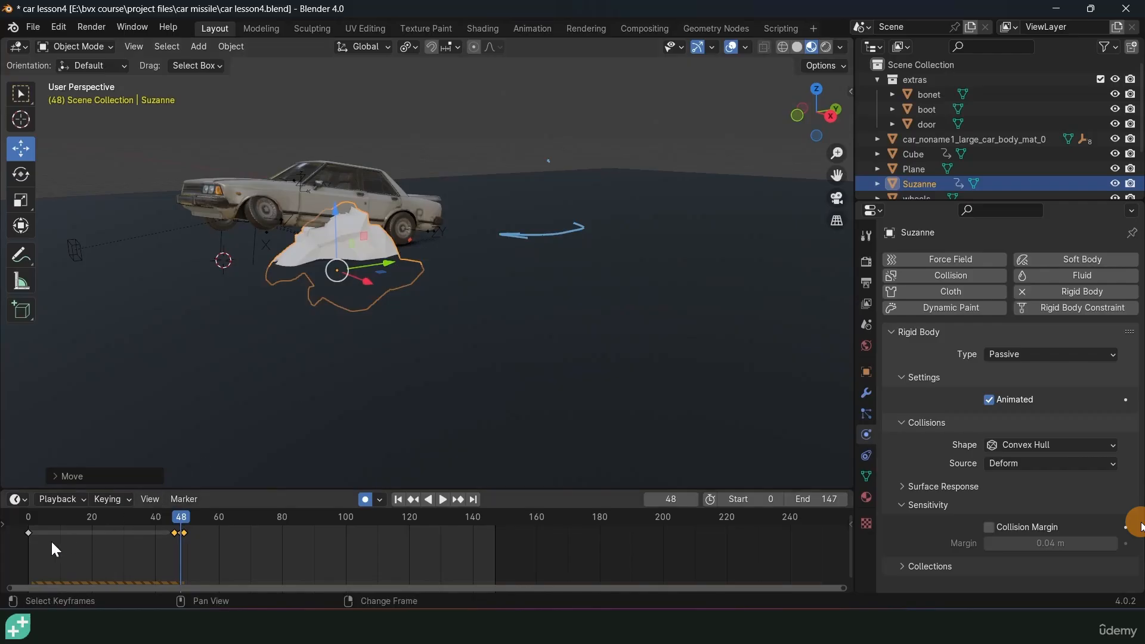
key("shift+Left")
key("space")
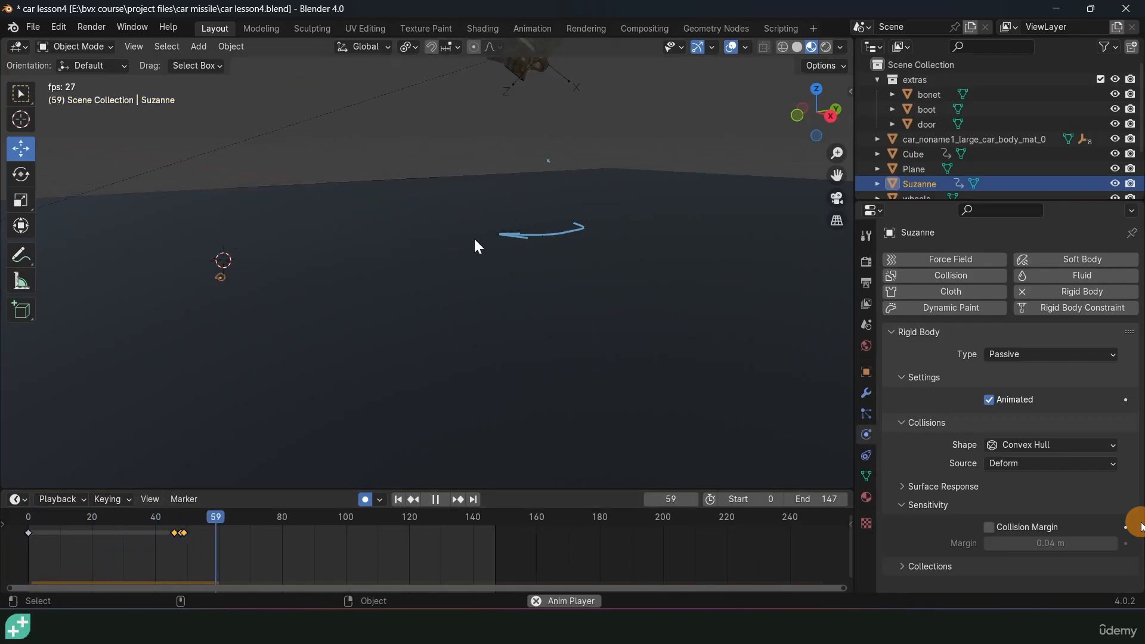
At frame 46, move the monkey along Y to line up with its frame 48 position beneath the car
key("Escape")
key("Up")
key("Up")
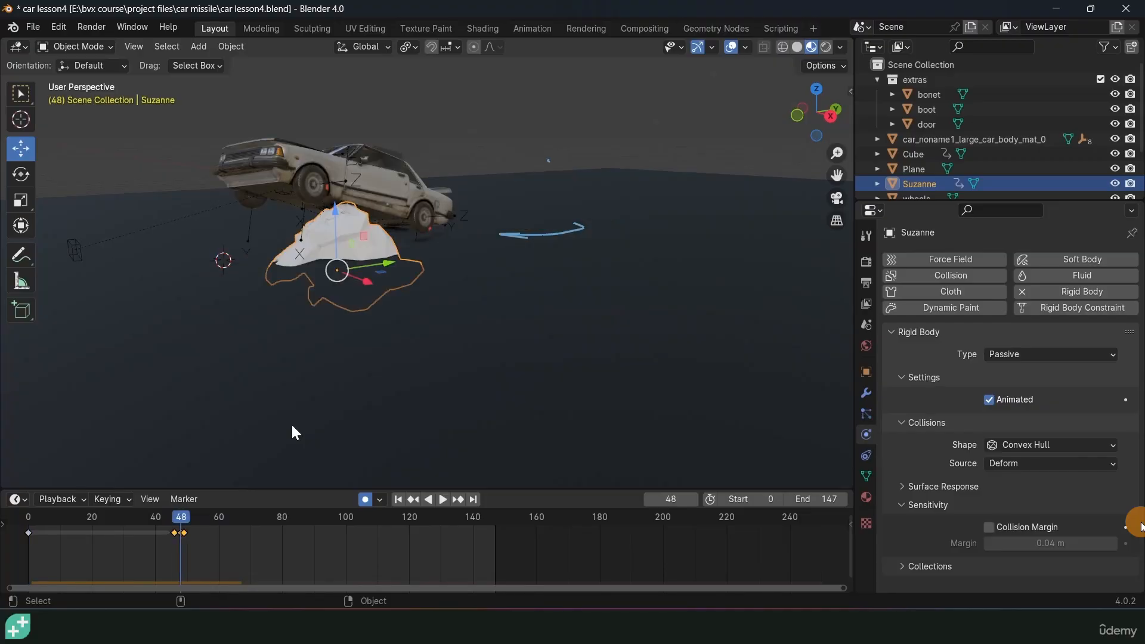
key("KP_1")
key("KP_3")
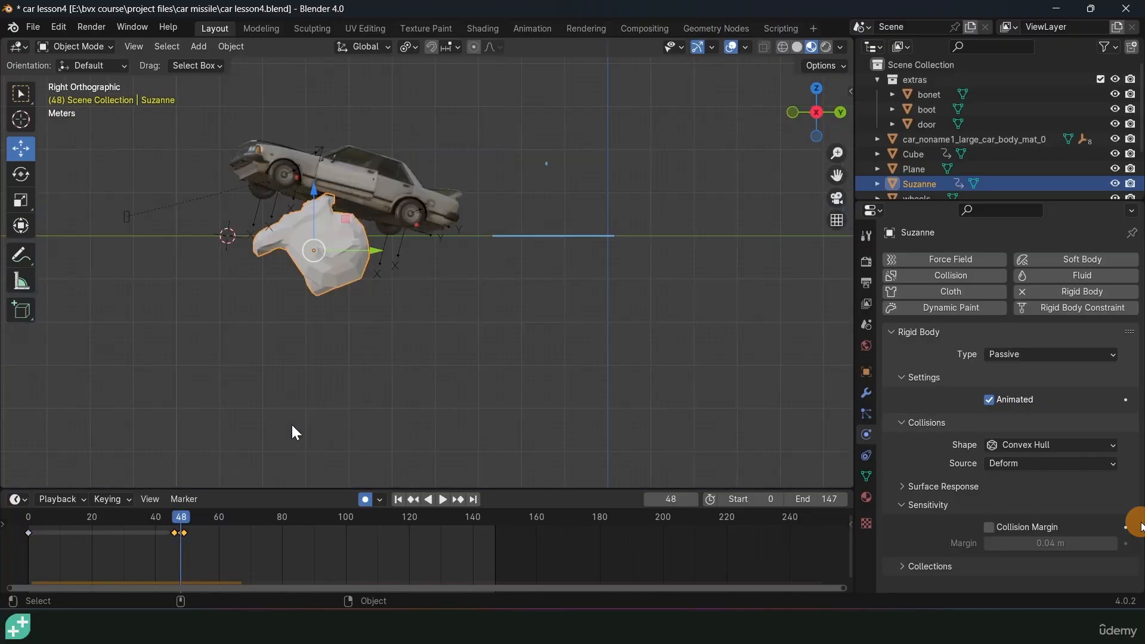
key("Left")
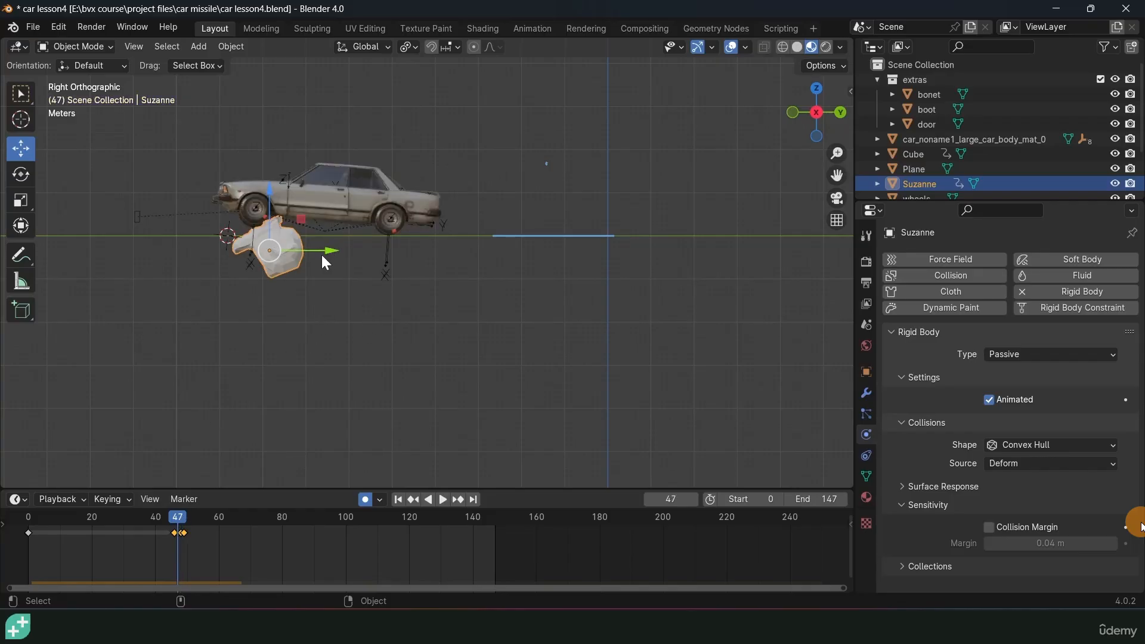
key("Left")
left_click_drag(279, 254, 370, 267)
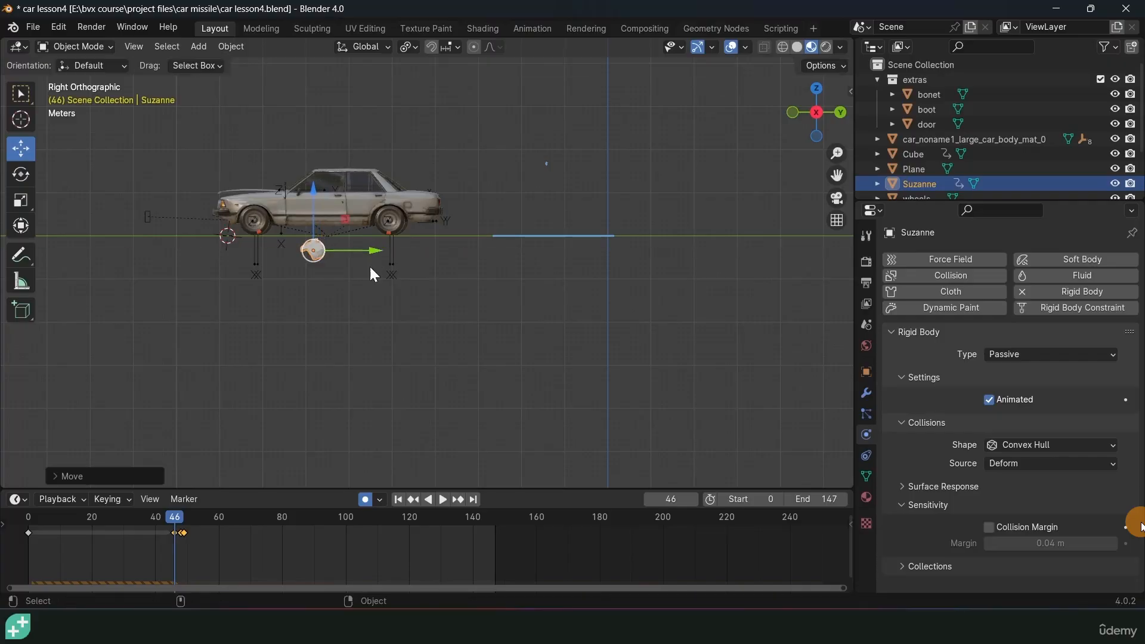
At frame 49, move the monkey along Y to the same position beneath the car
key("Right")
key("Right")
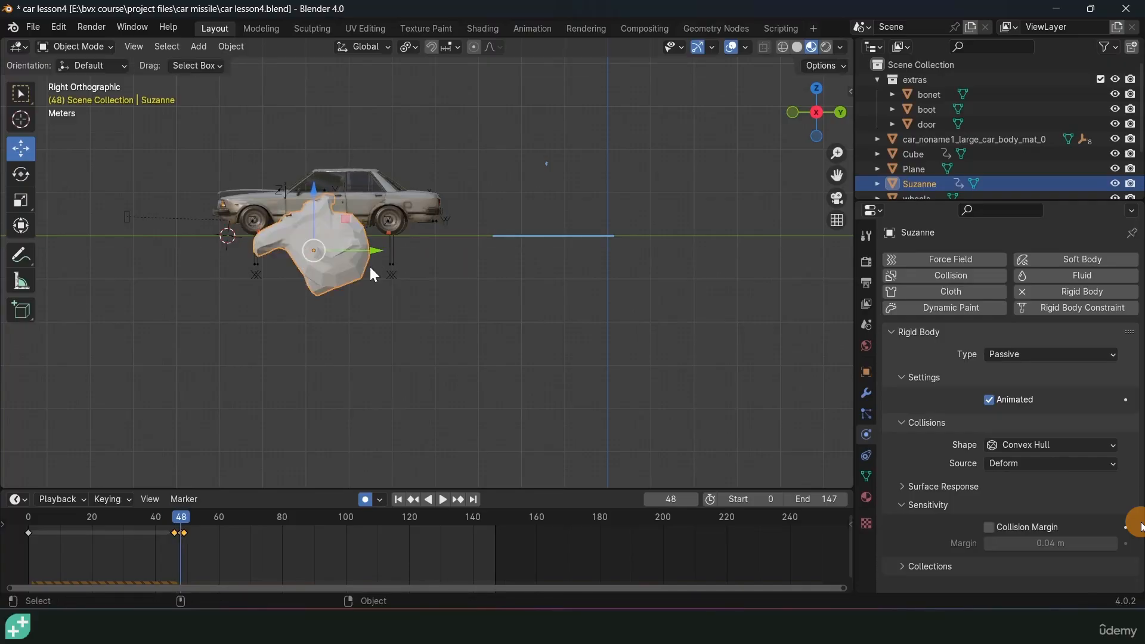
key("Right")
left_click_drag(282, 253, 387, 258)
Replay the simulation from frame 0 to check how the car is thrown with the realigned monkey keyframes
left_click(29, 519)
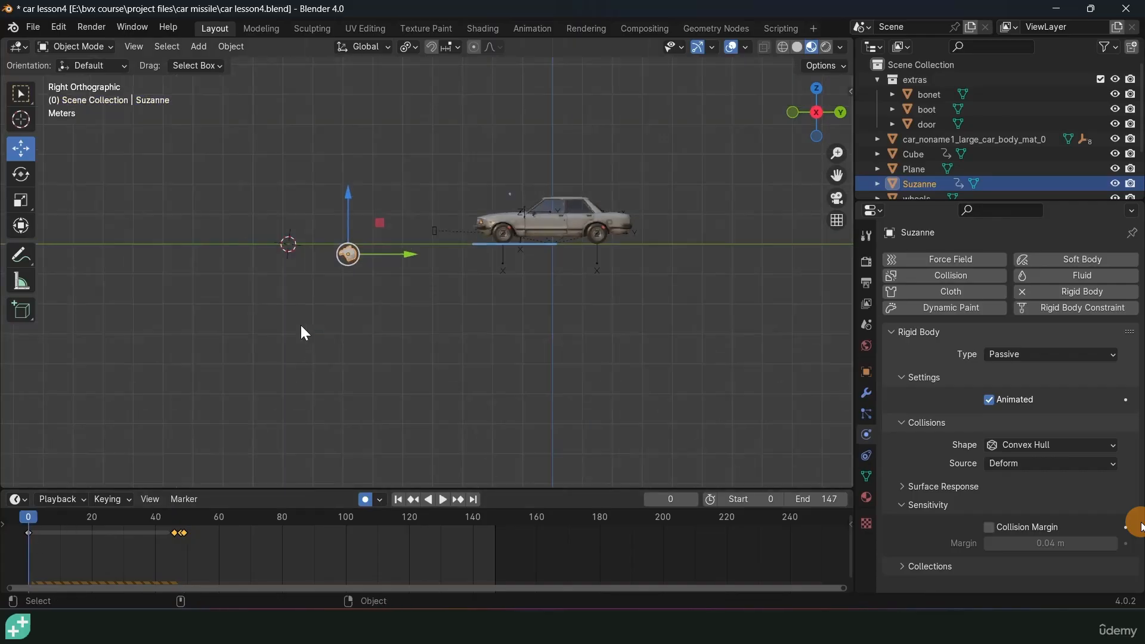
middle_click_drag(300, 324, 348, 351)
key("space")
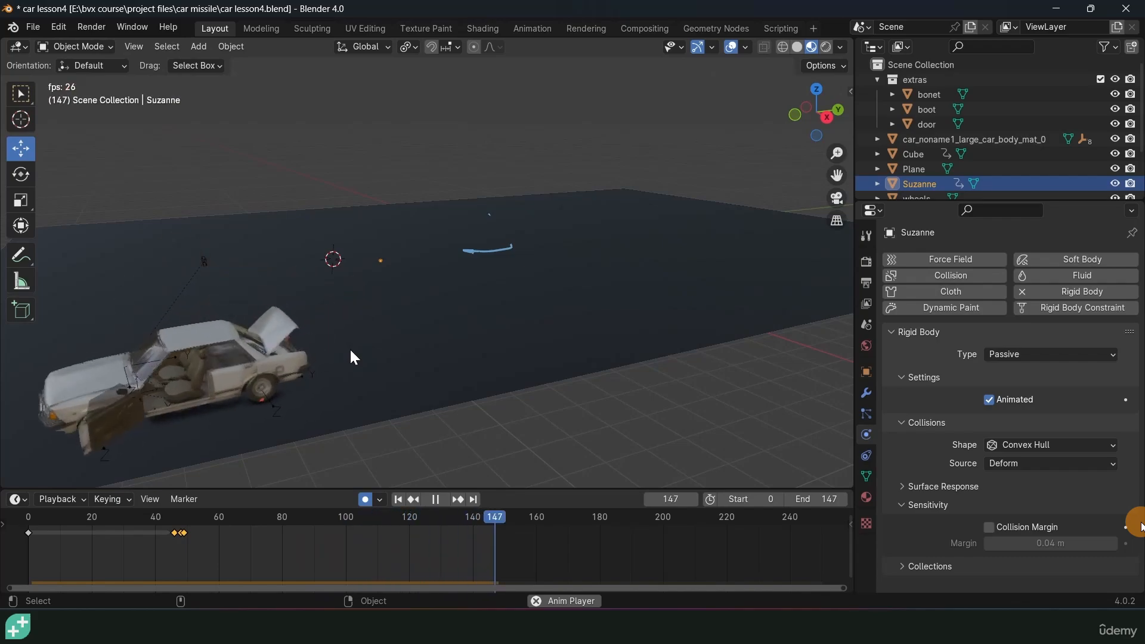
key("Escape")
key("space")
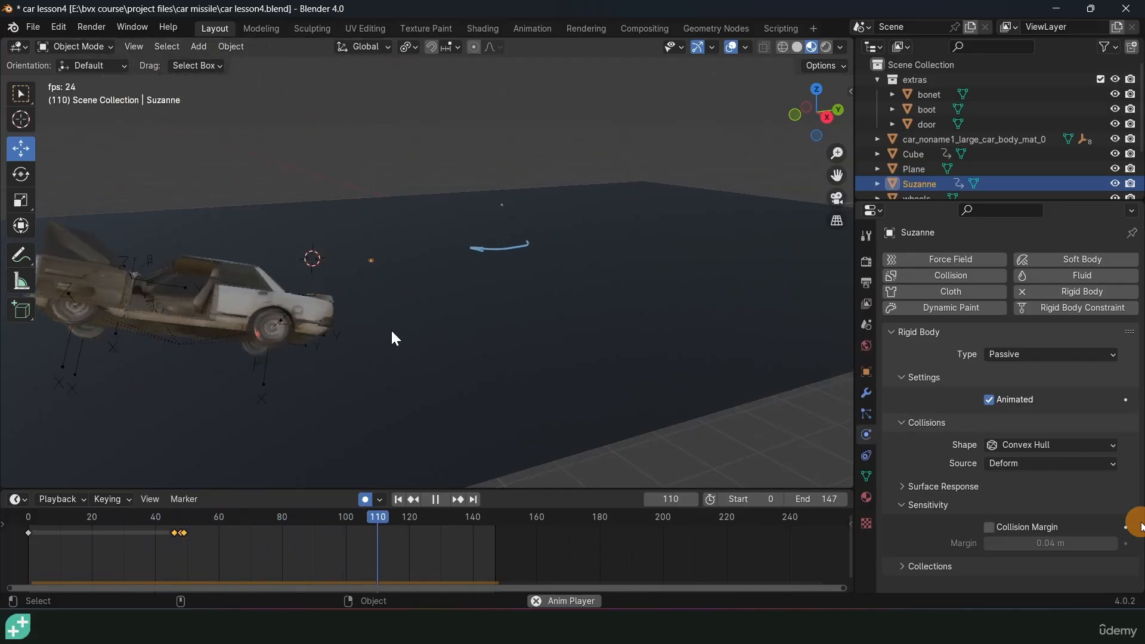
key("Escape")
Select the car body in the right orthographic view and check where its origin sits
key("KP_3")
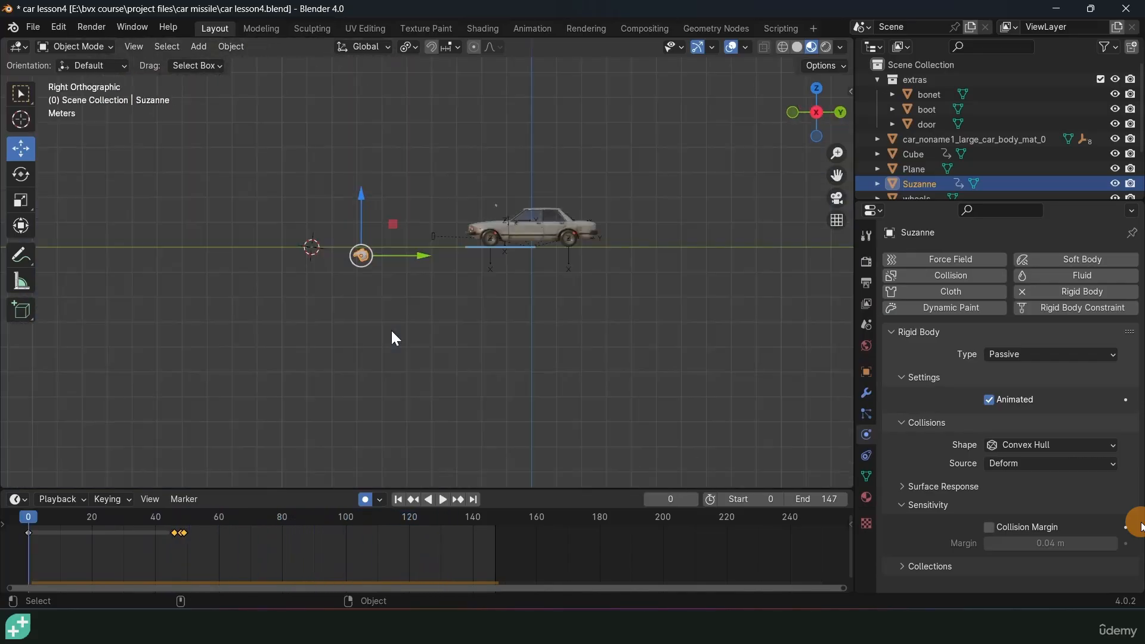
scroll(391, 331, "up", 5)
middle_click_drag(590, 255, 434, 321, "shift")
scroll(424, 329, "up", 3)
left_click(630, 262)
left_click(645, 272)
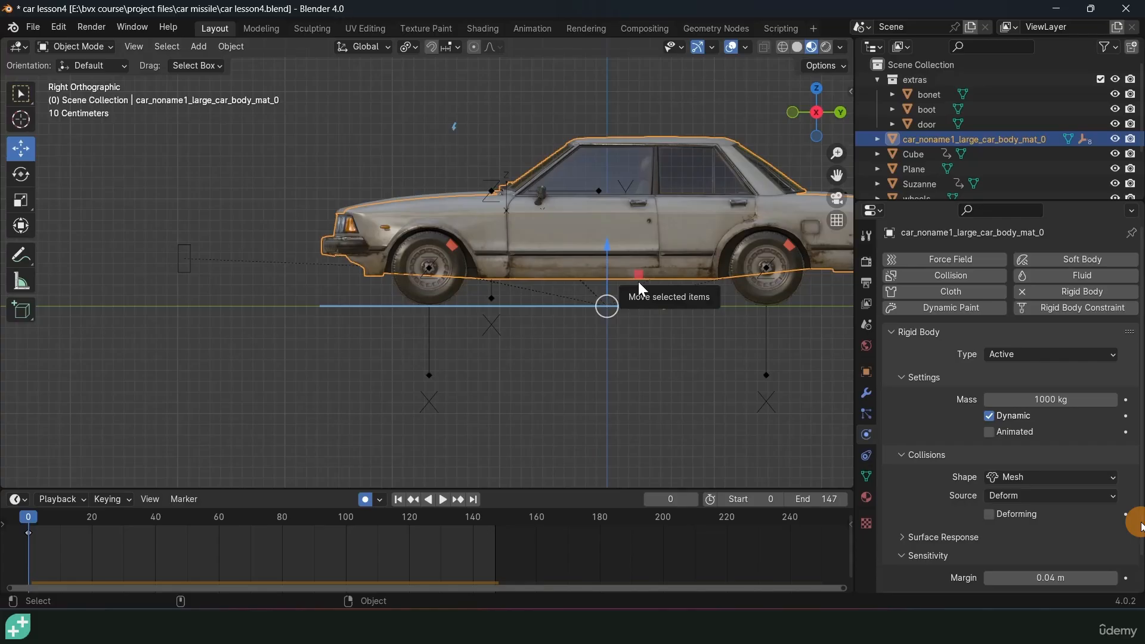
Play the simulation from frame 0 with the car body selected to watch its motion
scroll(638, 282, "down", 4)
mouse_move(601, 338)
middle_mouse_down()
mouse_move(638, 381)
mouse_move(616, 352)
middle_mouse_up()
scroll(445, 273, "down", 4)
scroll(446, 273, "up", 3)
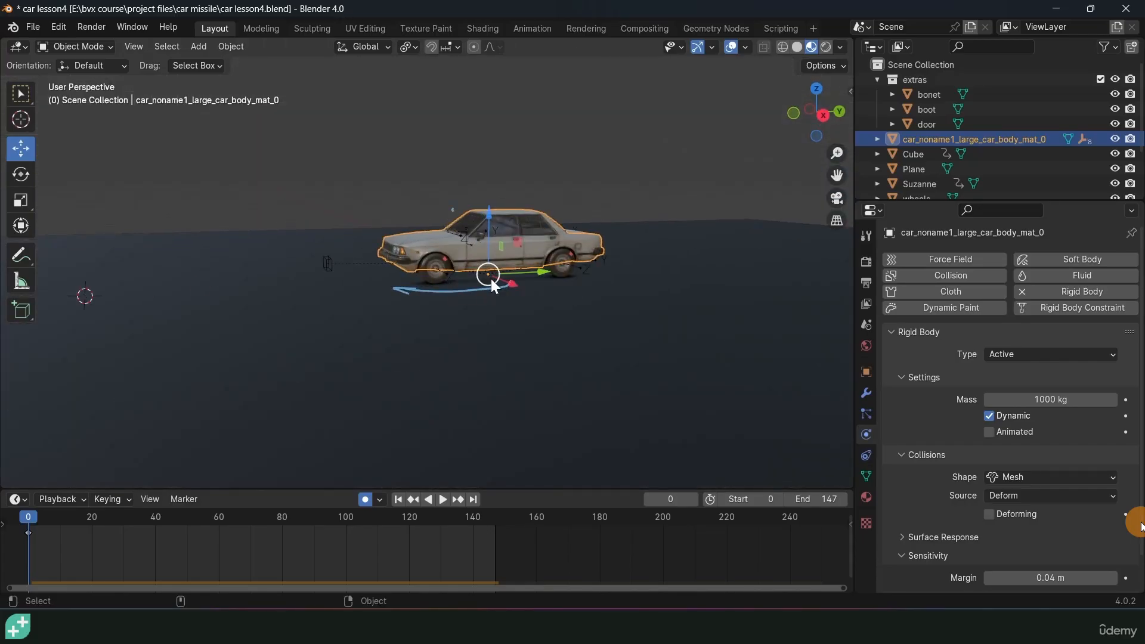
scroll(491, 278, "down", 3)
key("space")
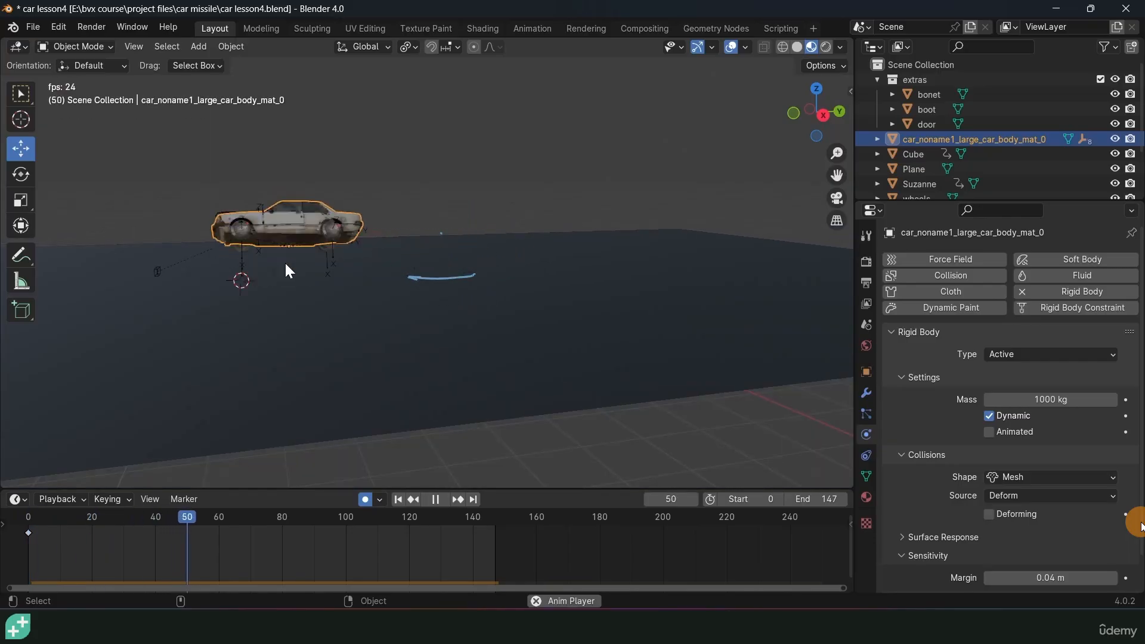
key("Escape")
Enter Edit Mode on the car body, switch to face selection and select a face near the base of the windshield
key("KP_3")
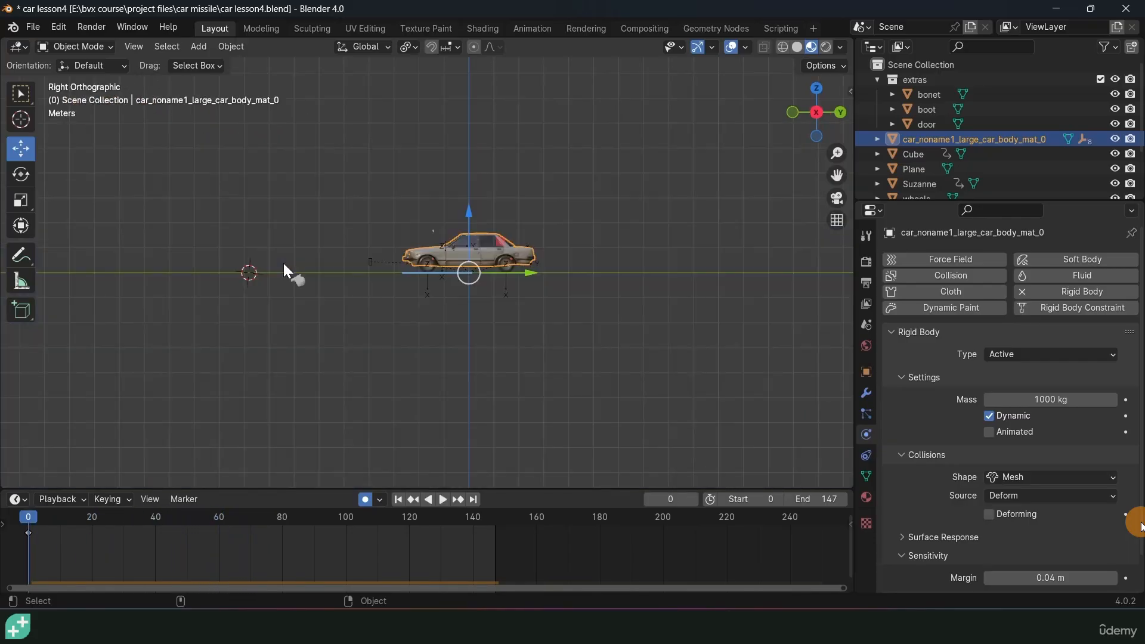
scroll(506, 270, "up", 3)
scroll(506, 271, "up", 2)
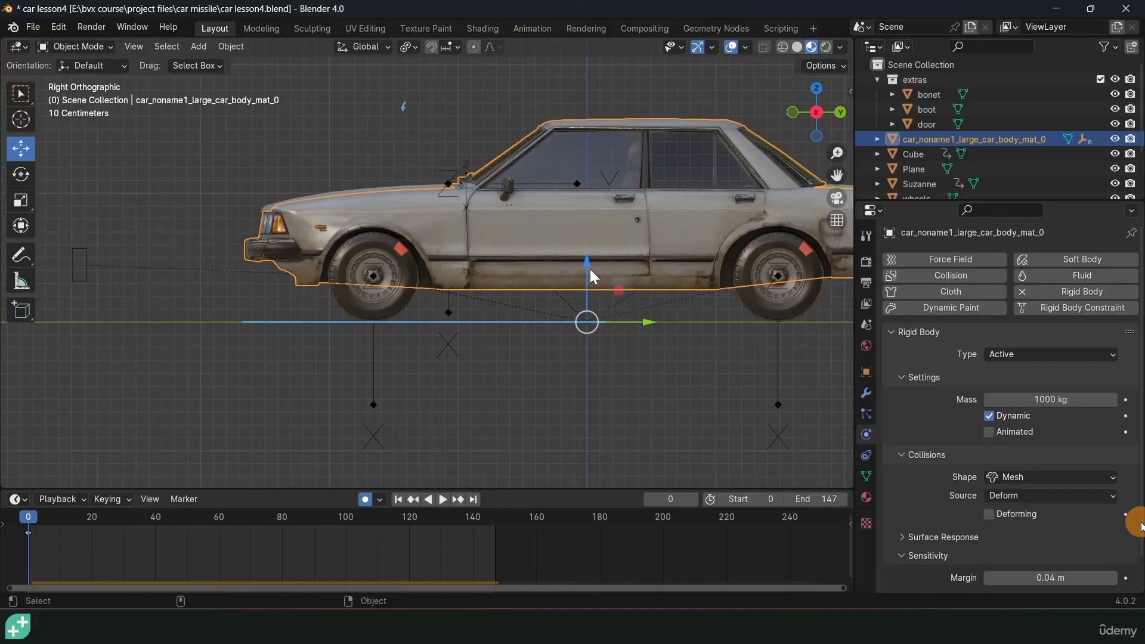
key("Tab")
middle_click_drag(606, 263, 715, 293)
scroll(564, 338, "up", 3)
middle_click_drag(716, 293, 552, 391, "shift")
scroll(552, 391, "up", 3)
key("1")
middle_click_drag(565, 141, 414, 322)
scroll(353, 127, "up", 2)
key("3")
left_click(382, 375)
Select two faces inside the cabin beneath the dashboard and snap the 3D cursor to them
middle_click_drag(383, 373, 473, 368)
scroll(333, 354, "down", 5)
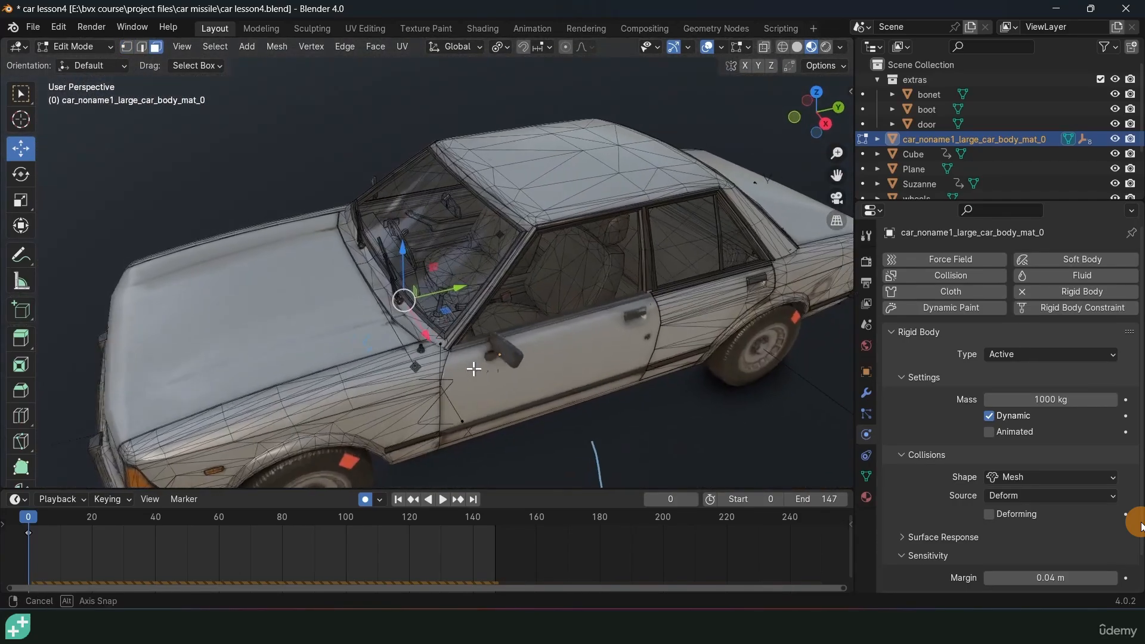
scroll(396, 334, "up", 4)
scroll(215, 310, "down", 5)
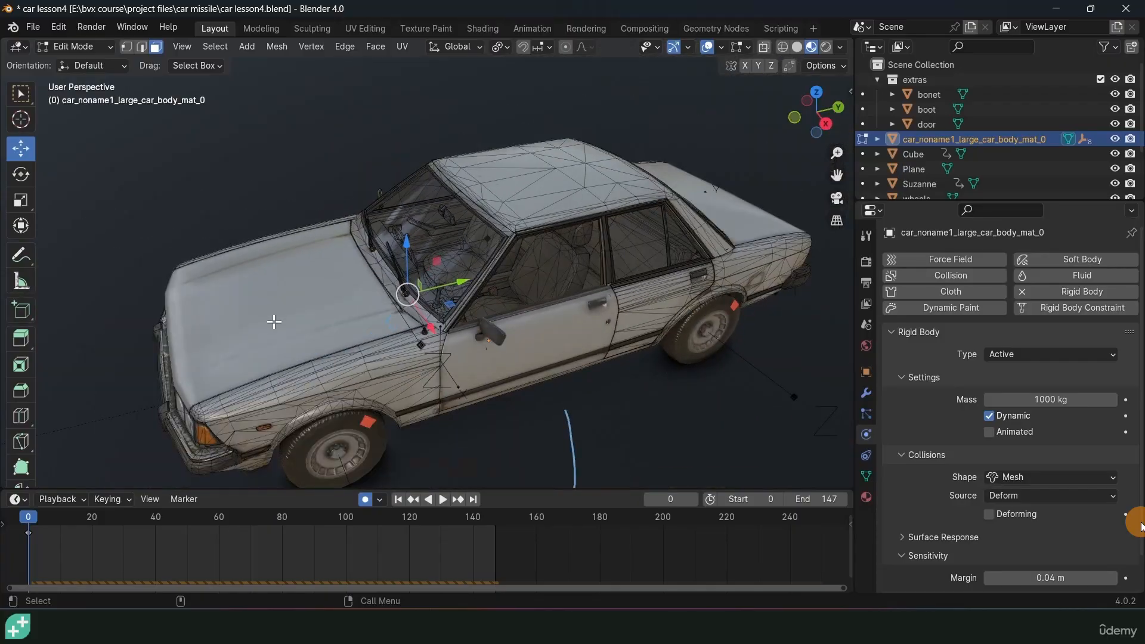
middle_click_drag(390, 316, 481, 291)
scroll(315, 281, "up", 4)
scroll(314, 281, "down", 4)
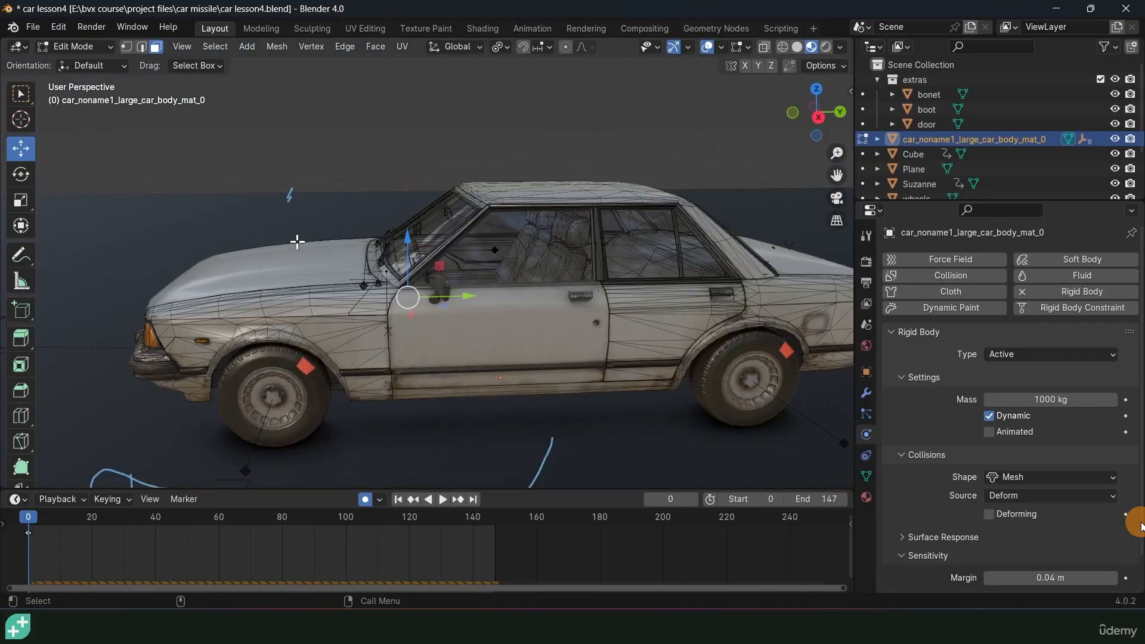
middle_click_drag(423, 281, 304, 315)
scroll(304, 314, "up", 7)
middle_click_drag(441, 324, 375, 355)
left_click(405, 353)
left_click(438, 334, "shift")
key("shift+s")
left_click(443, 446)
Return to Object Mode and set the car body's origin to the 3D cursor
key("Tab")
right_click(417, 344)
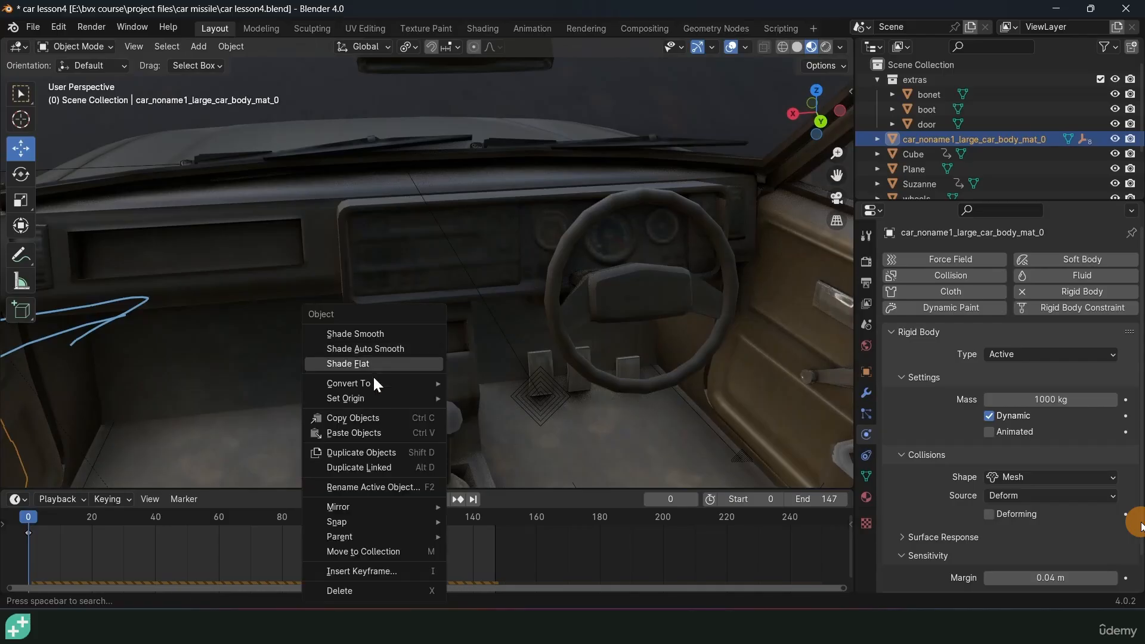
mouse_move(396, 398)
left_click(499, 428)
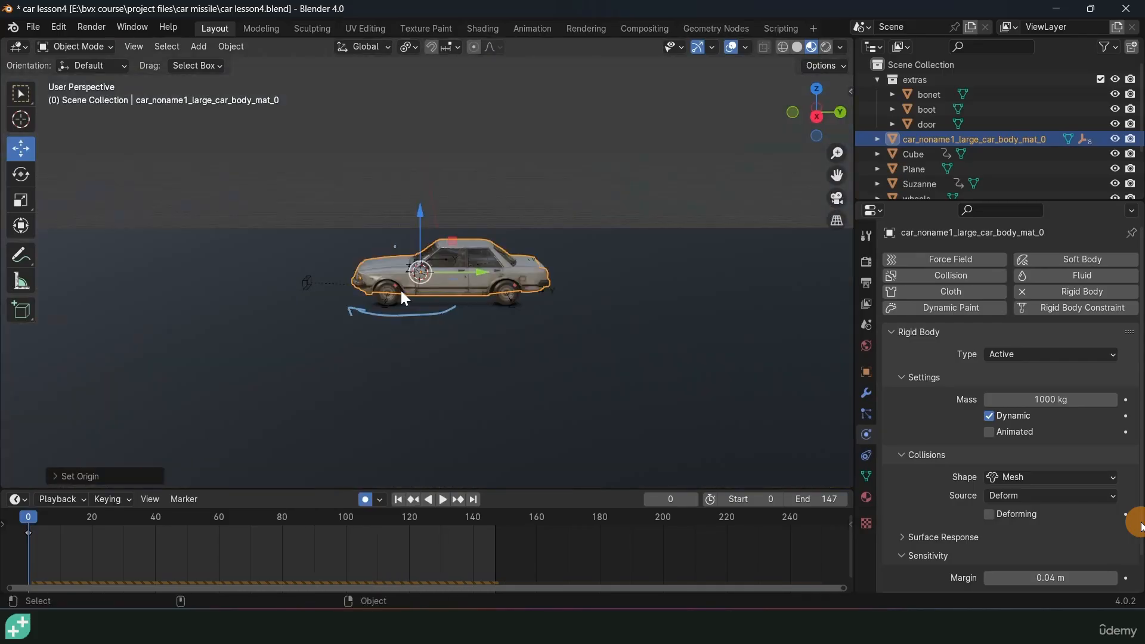
Play the simulation from frame 0 to check how the car flips with its new origin
key("space")
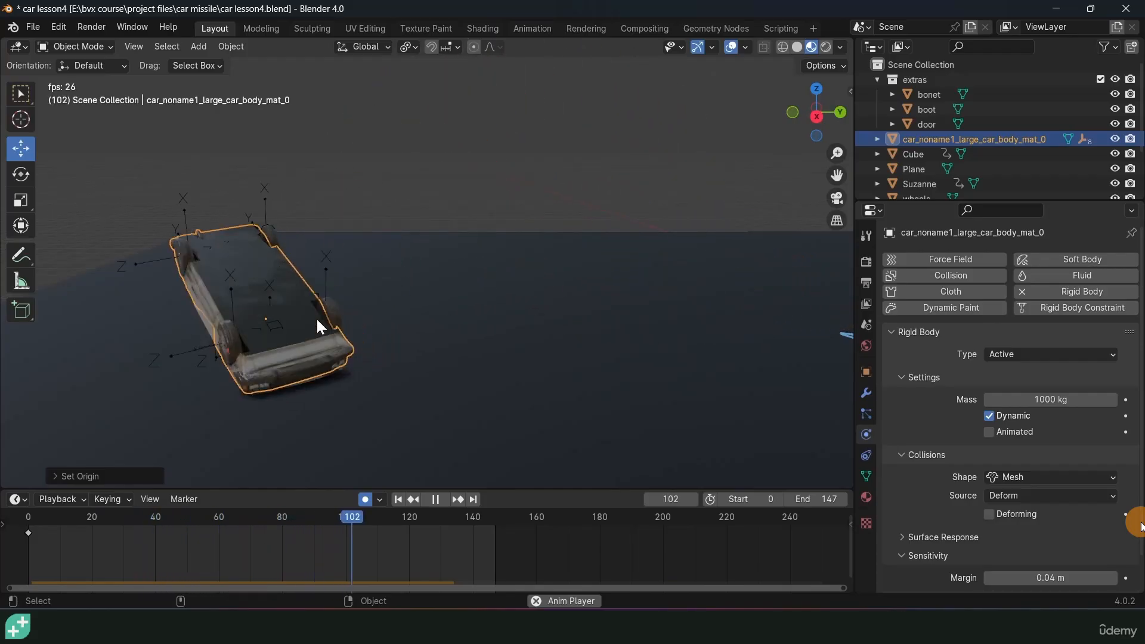
middle_click_drag(331, 330, 418, 310)
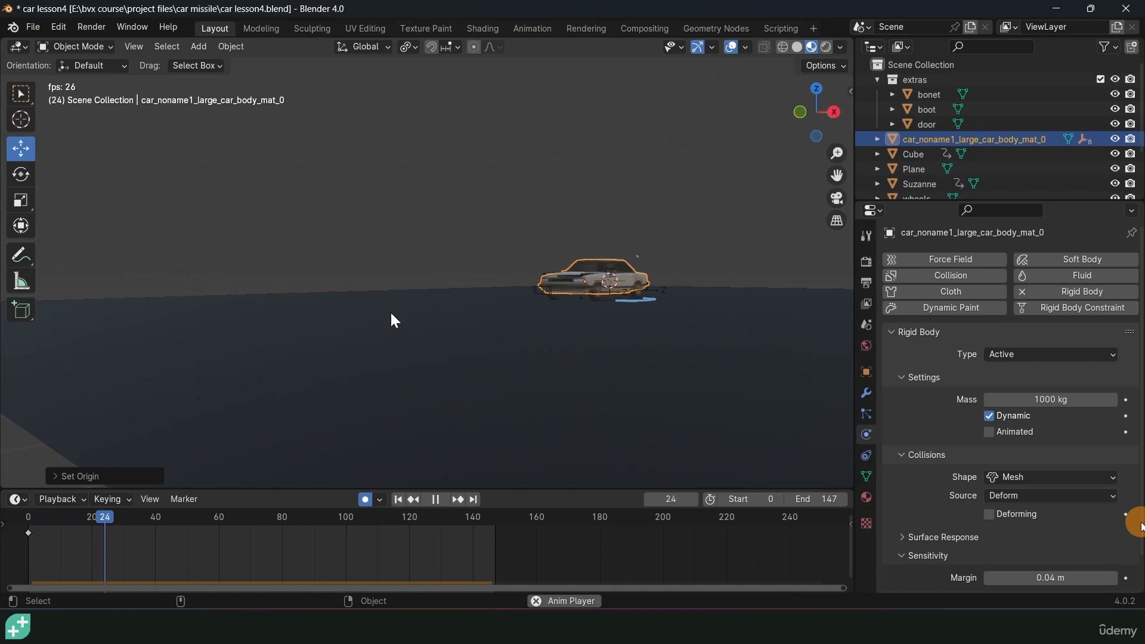
key("Escape")
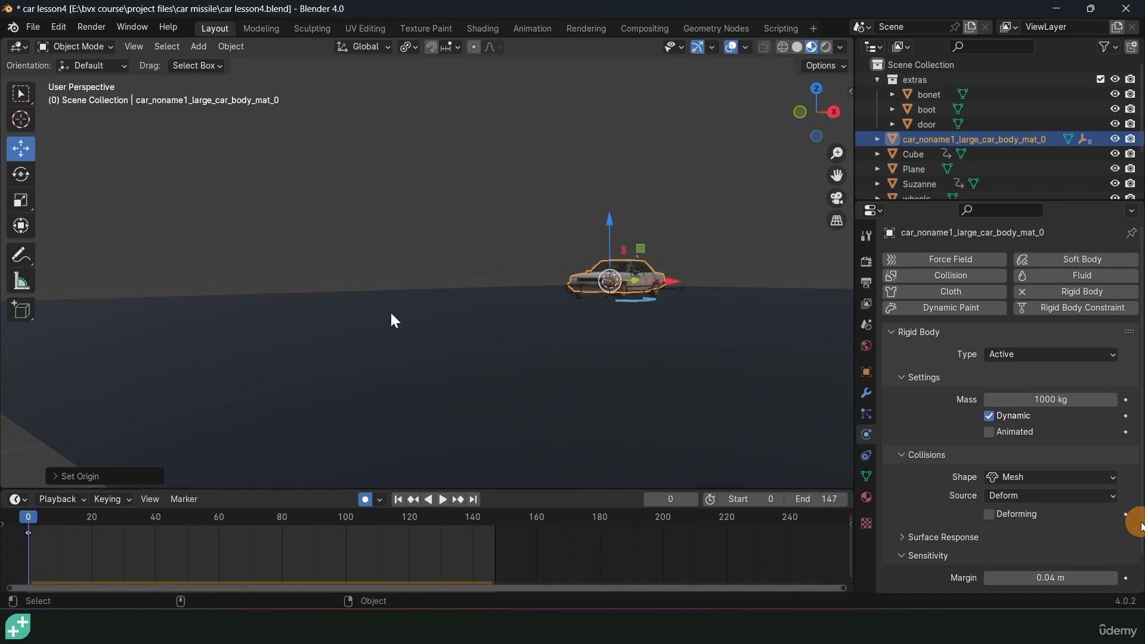
Add a camera and align it to a low side view that frames the car
key("KP_7")
scroll(471, 298, "up", 5)
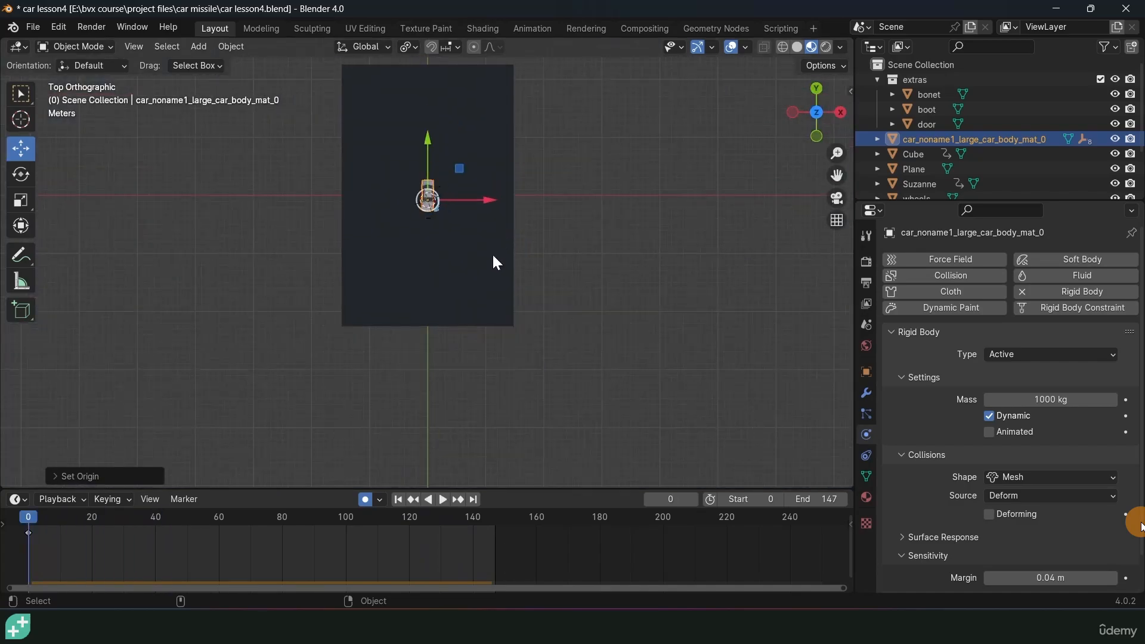
key("shift+a")
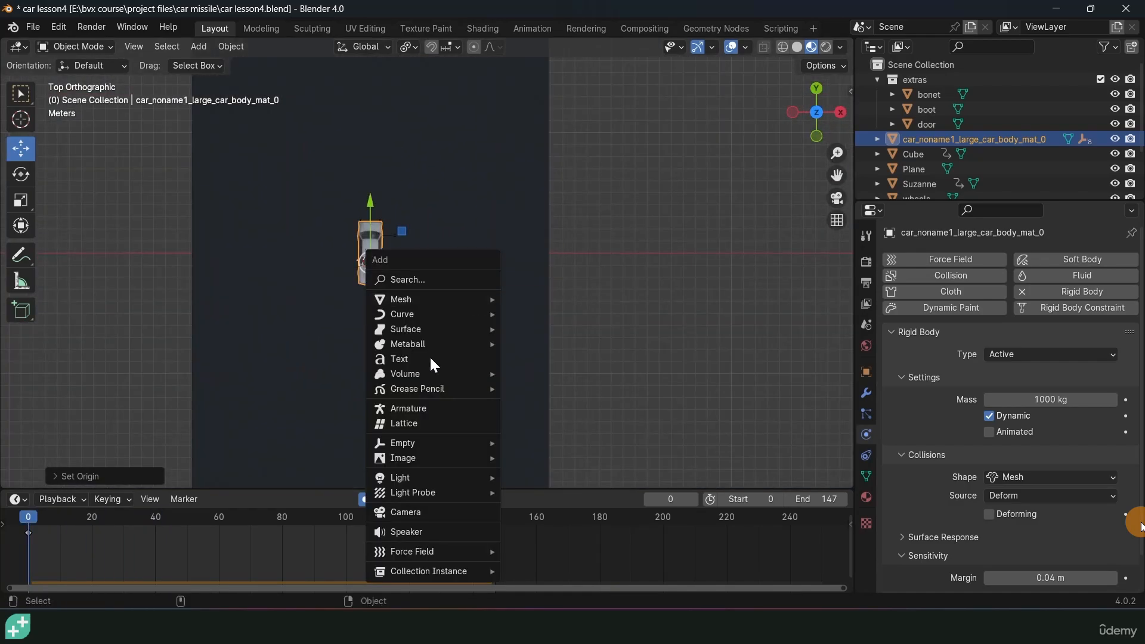
left_click(432, 513)
middle_click_drag(538, 293, 537, 235)
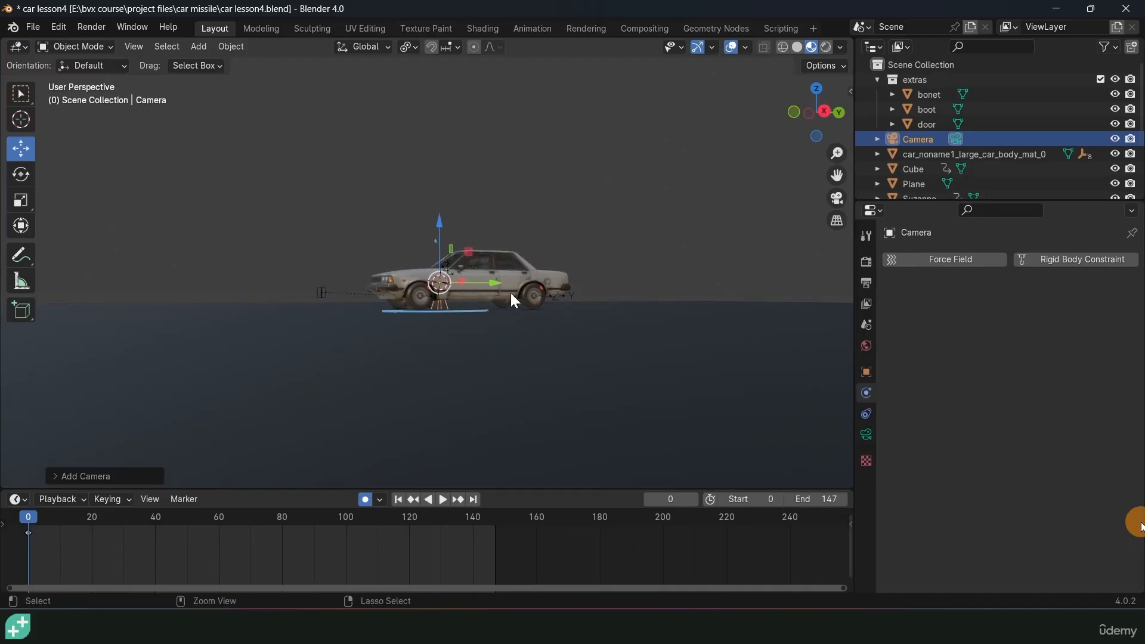
key("KP_0")
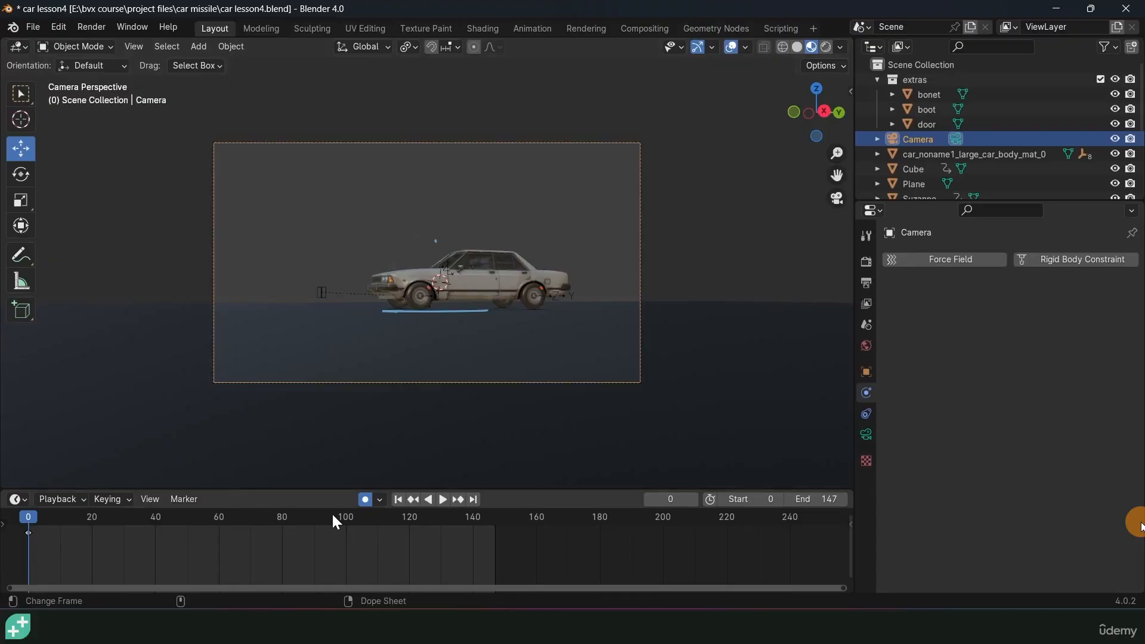
At frame 62, trackball-rotate the camera to aim ahead of the car's front
left_click(866, 434)
left_click_drag(23, 525, 224, 527)
key("r")
key("r")
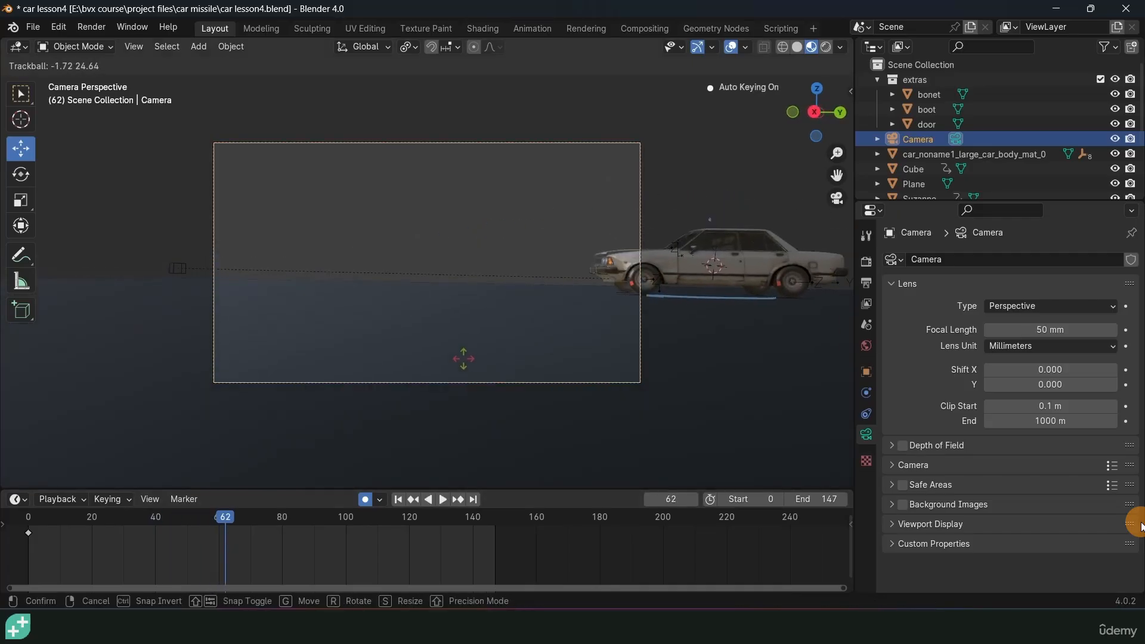
left_click(249, 479)
Return to frame 0 and trackball-rotate the camera to place the car left of center in the frame
left_click(27, 521)
key("space")
key("Escape")
key("r")
key("r")
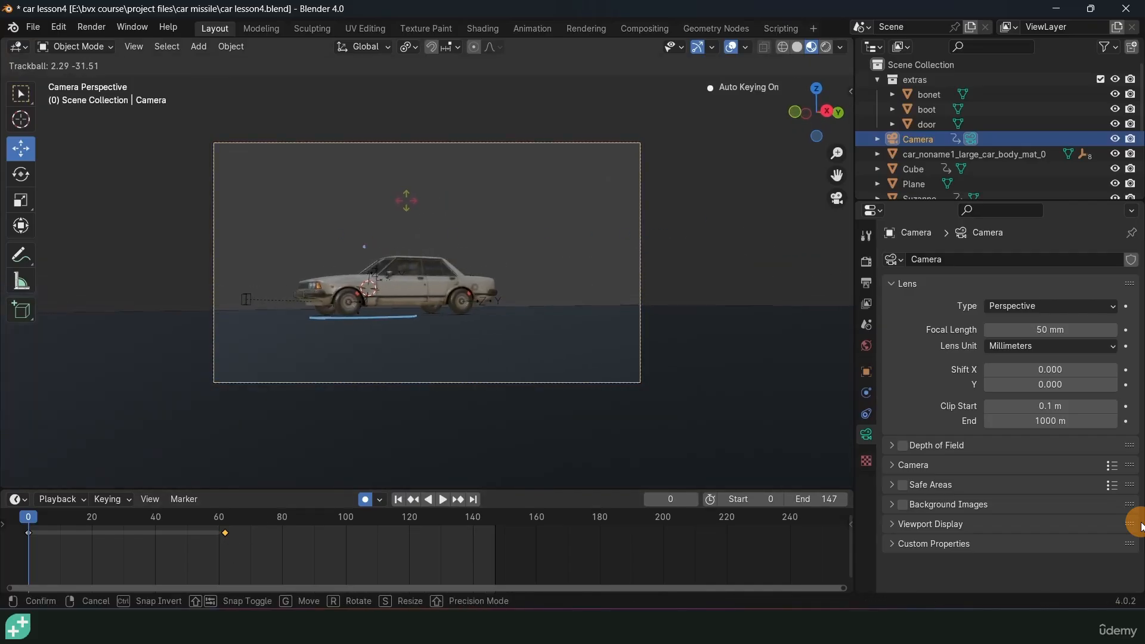
left_click(402, 257)
Play the animation through to frame 88 and trackball-rotate the camera to center the tumbling car
key("space")
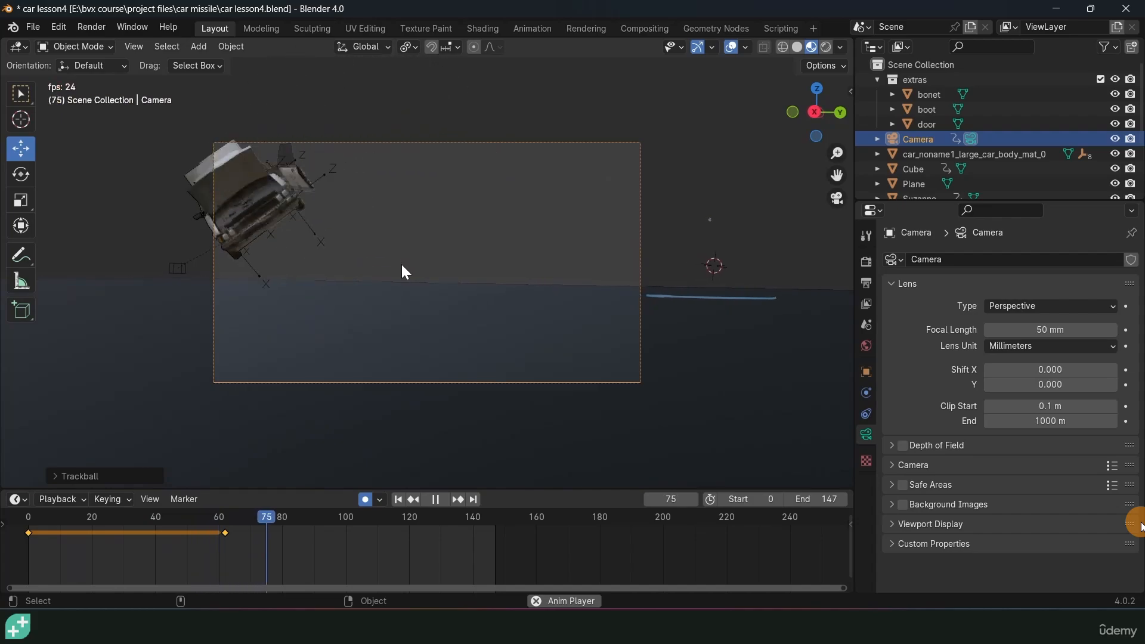
key("space")
key("r")
key("r")
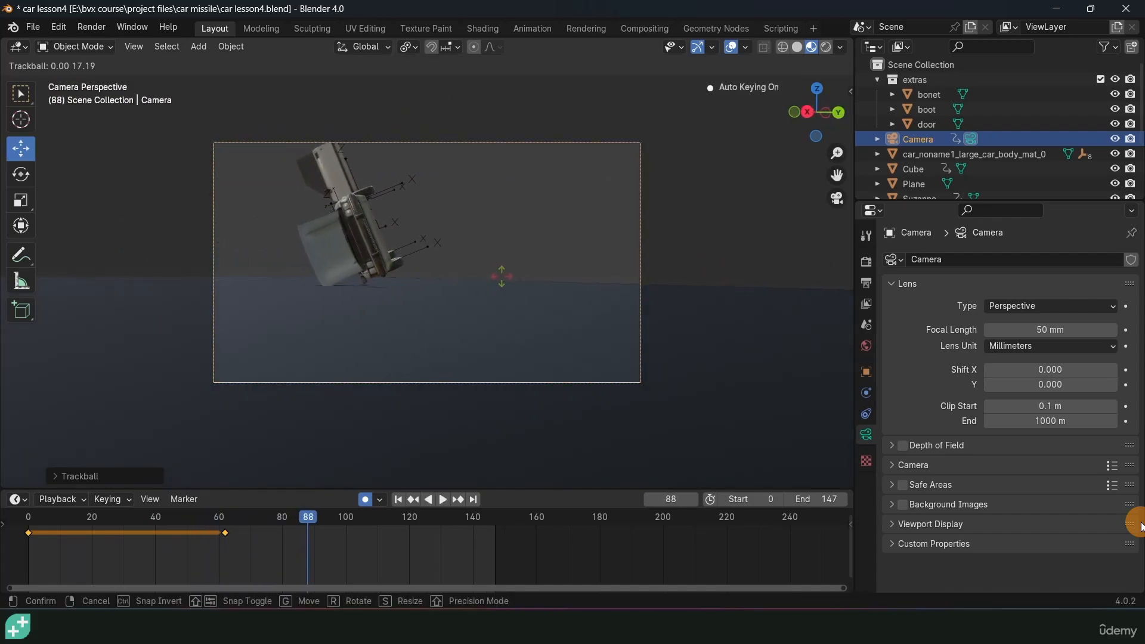
left_click(508, 279)
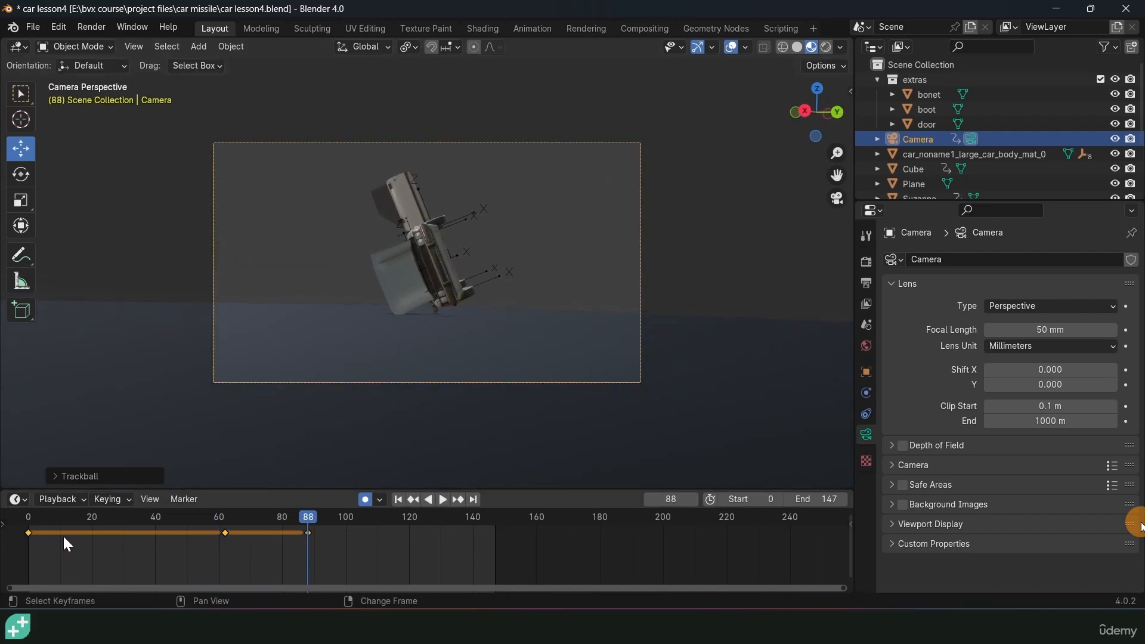
Advance the animation to frame 107 and rotate the camera to center the overturned car
key("space")
key("space")
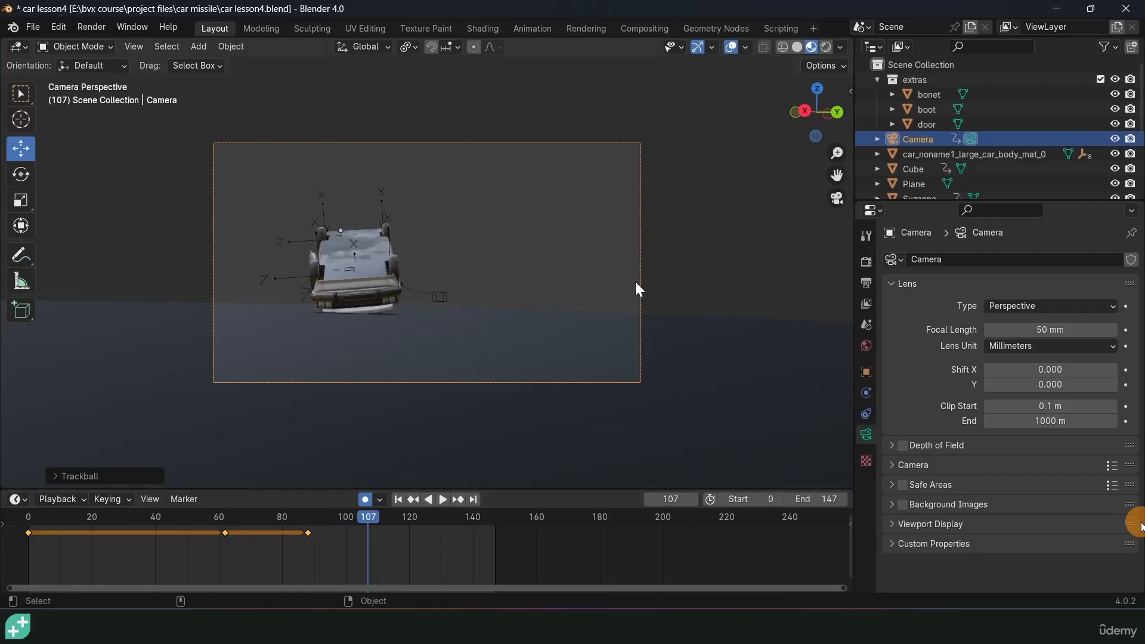
key("r")
left_click(603, 293)
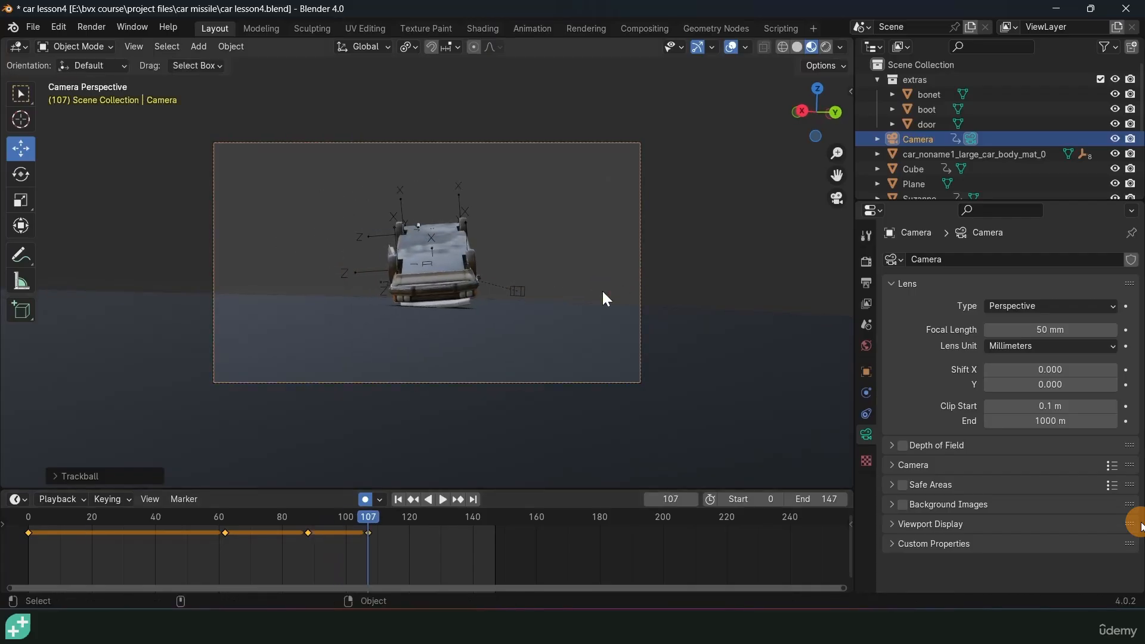
key("r")
key("r")
left_click(537, 386)
Return to frame 0 and move the camera backward along its local Z axis, slightly farther from the car
key("shift+Left")
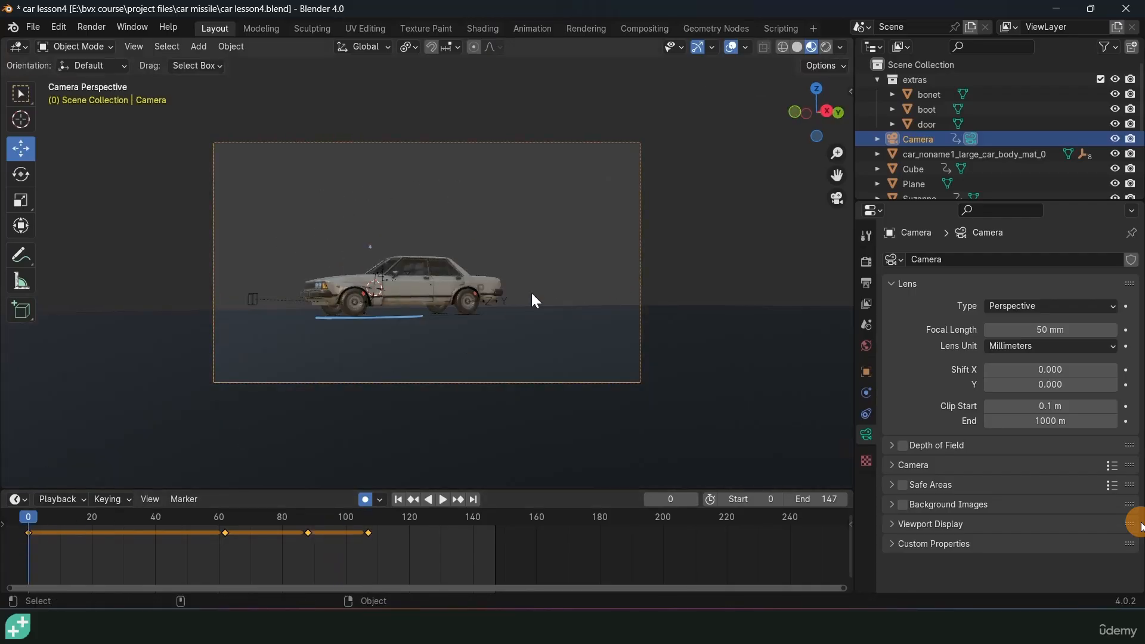
key("g")
key("z")
key("z")
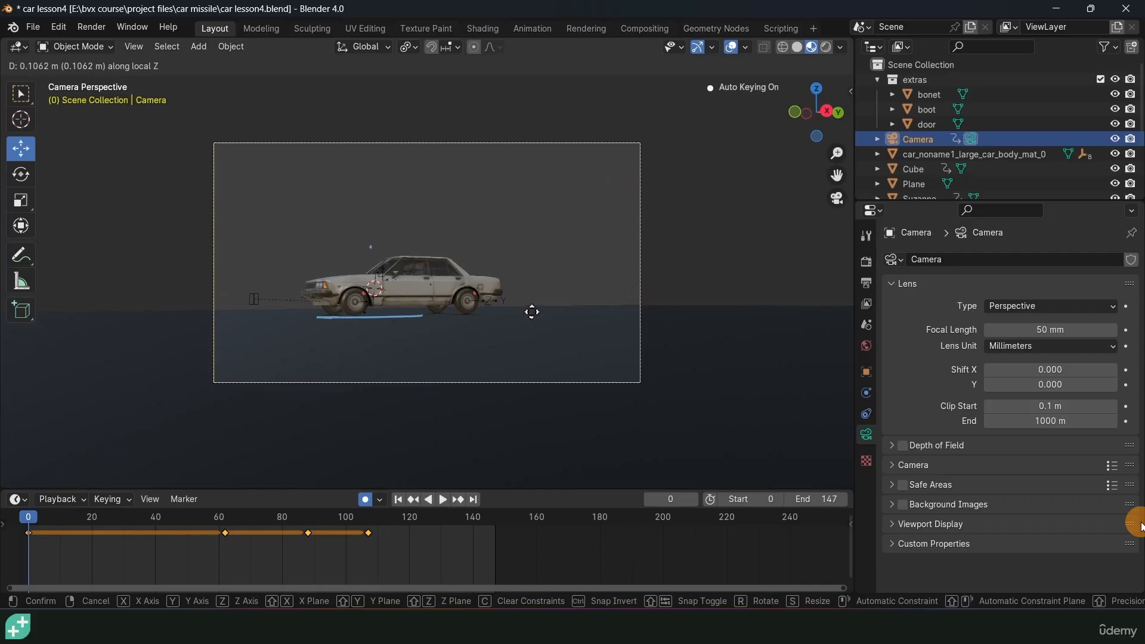
left_click(526, 357)
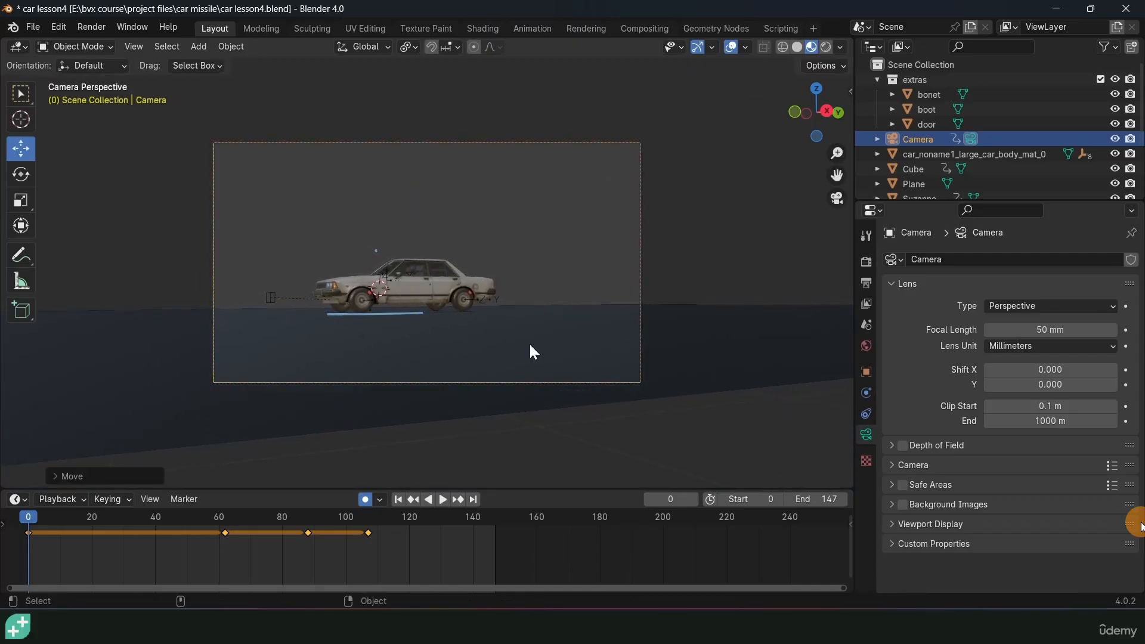
Play the animation to check the framing, go back to frame 44 and move the camera slightly to keyframe its position
key("space")
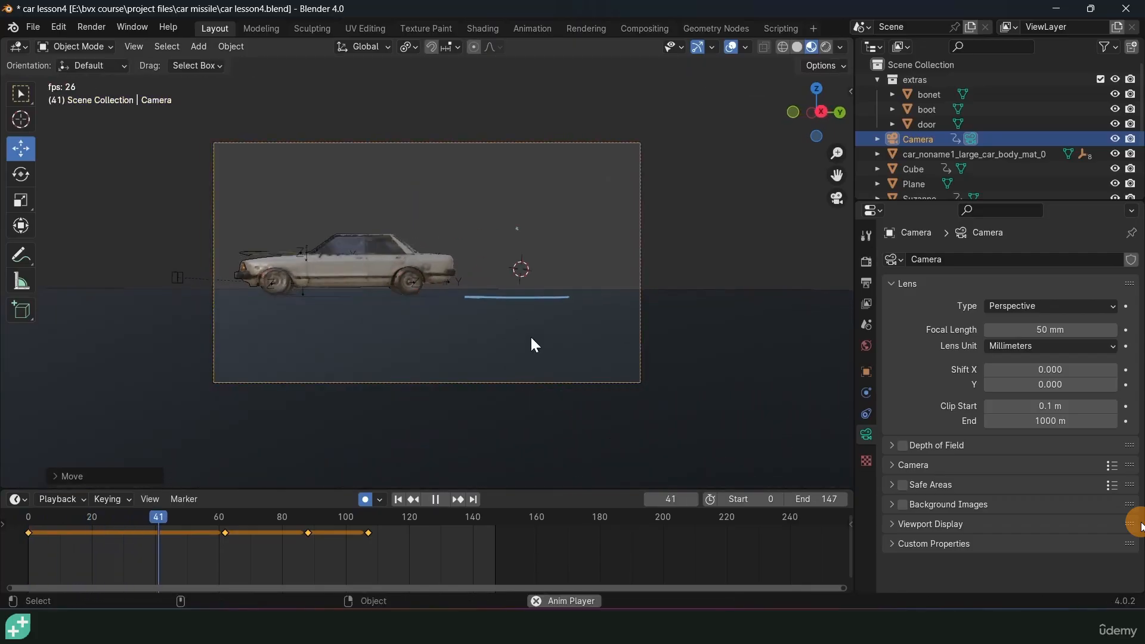
key("space")
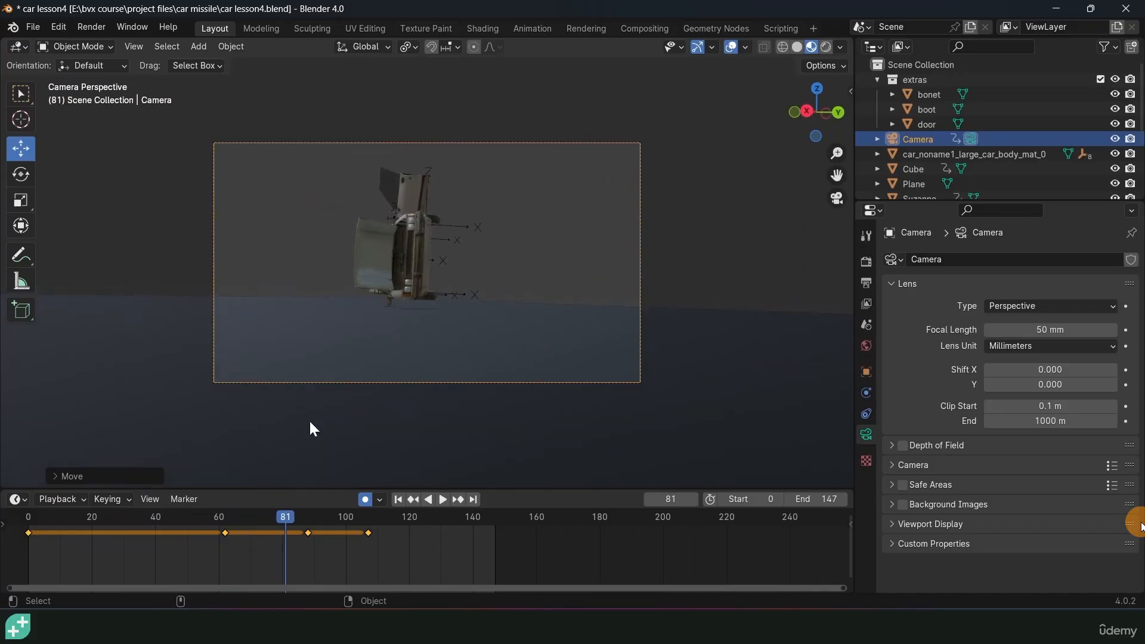
left_click(137, 537)
left_click_drag(137, 536, 184, 524)
right_click_drag(185, 527, 169, 527, "shift")
key("g")
left_click(273, 434)
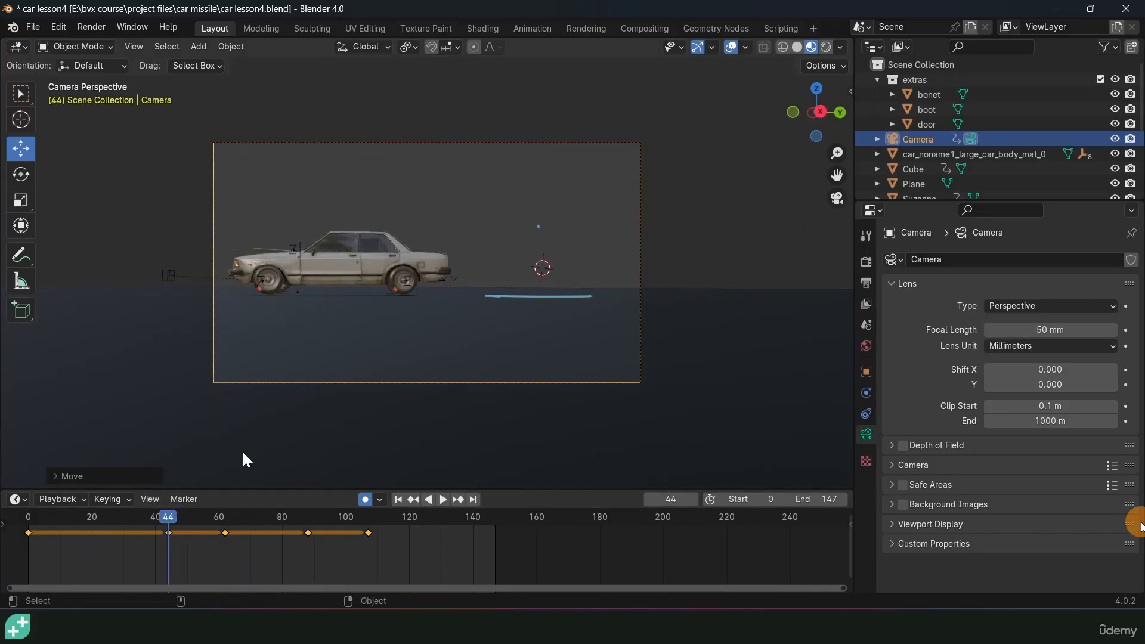
At frame 52, trackball-rotate the camera to center the airborne car in the frame
left_click_drag(169, 516, 193, 510)
key("r")
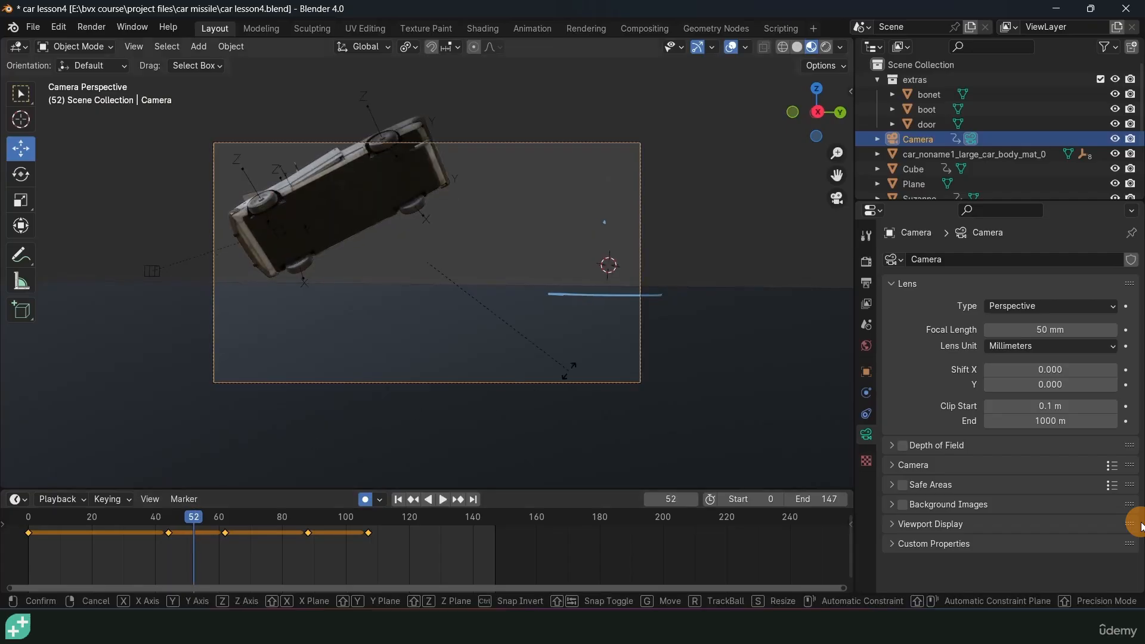
left_click(245, 505)
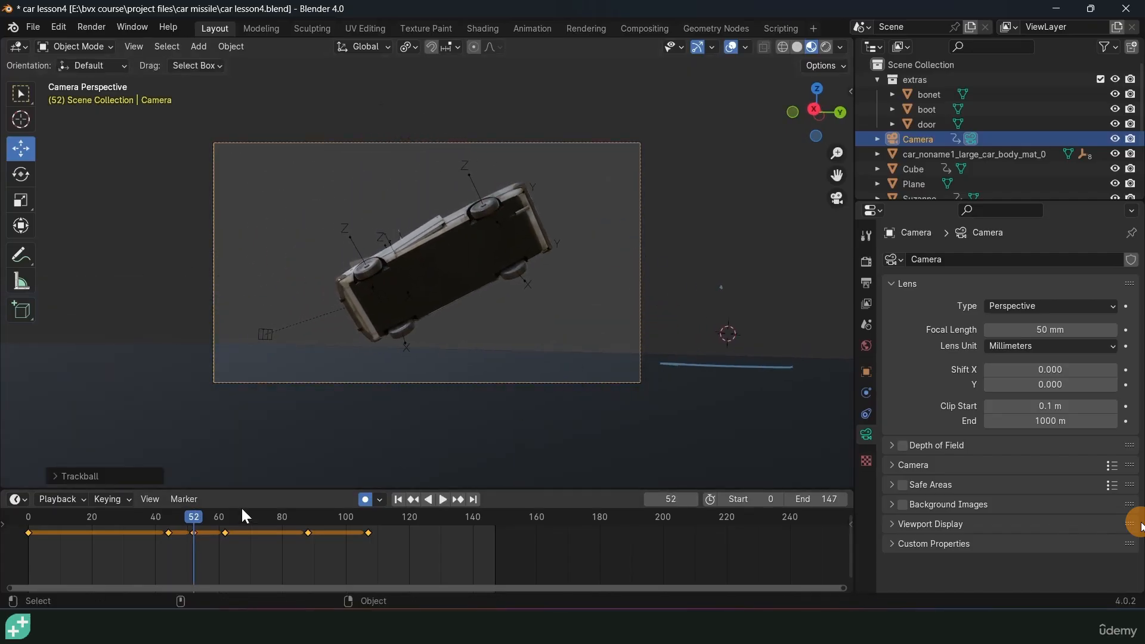
At frame 62, trackball-rotate the camera to bring the flipping car near the middle of the frame
left_click_drag(194, 522, 227, 514)
key("r")
key("r")
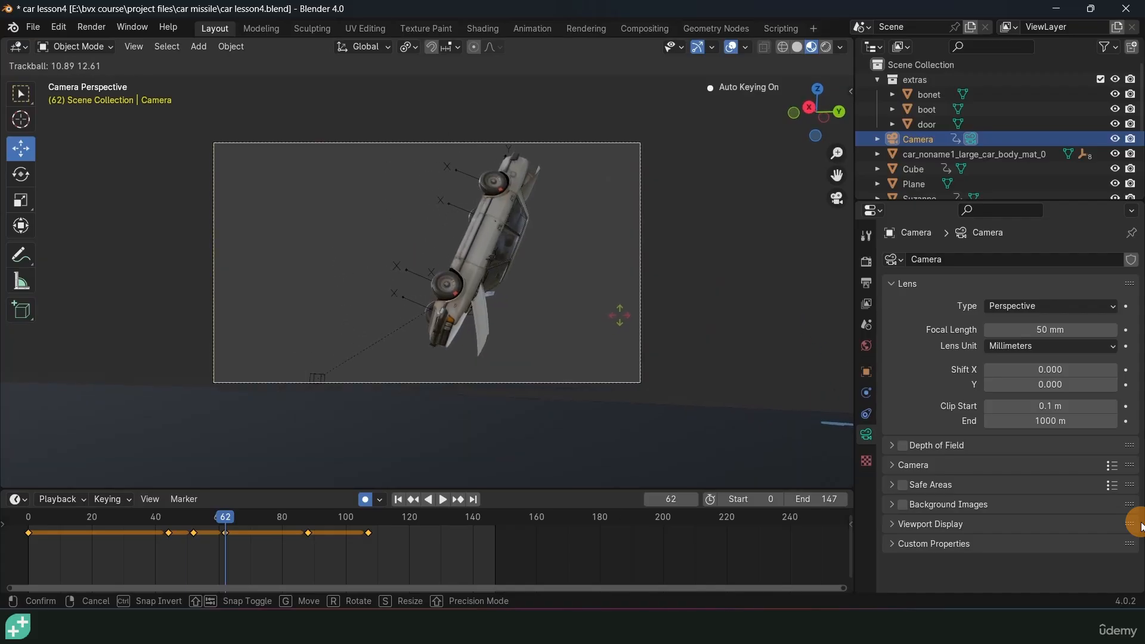
left_click(623, 323)
Scrub and replay the animation, return to frame 0 and trackball-rotate the camera to reframe the car's starting position
left_click_drag(237, 510, 362, 515)
key("shift+Left")
key("space")
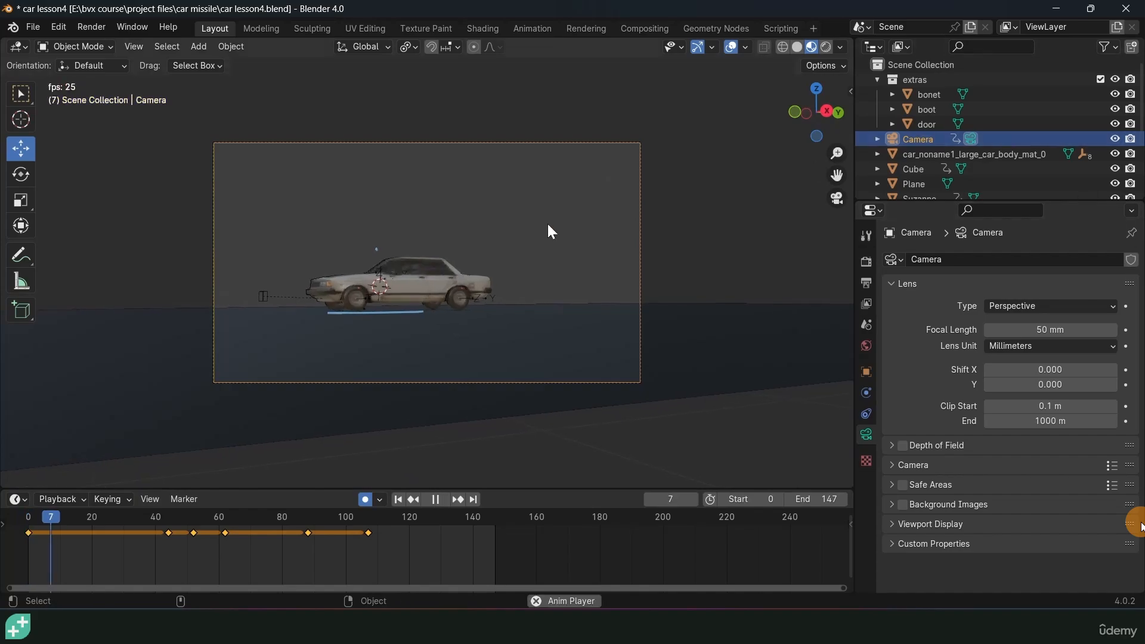
key("Escape")
key("r")
key("r")
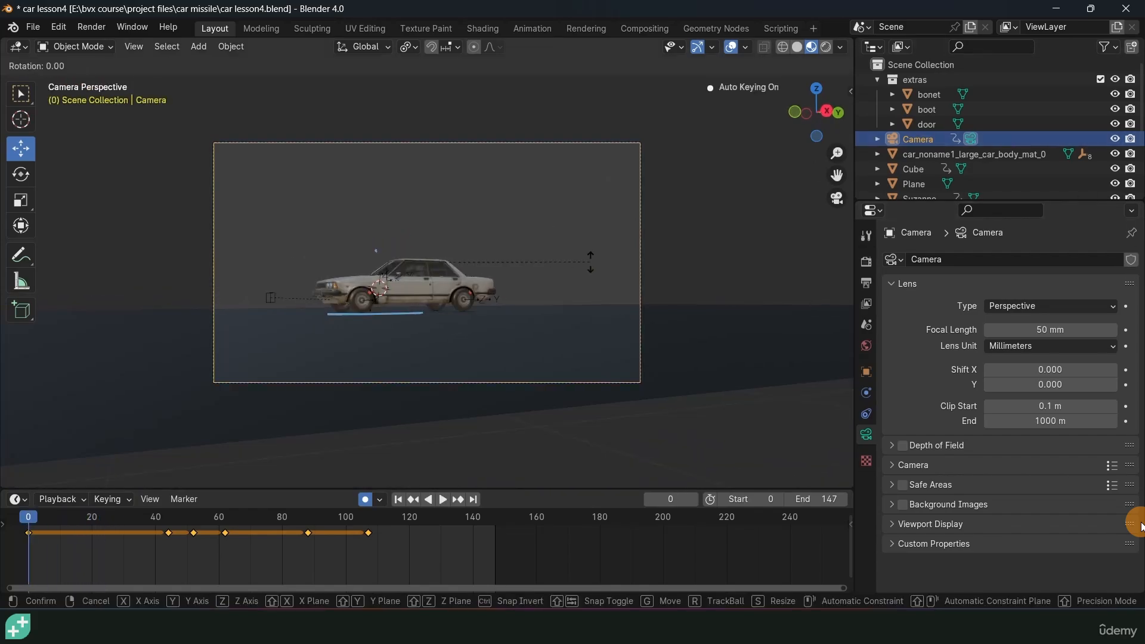
left_click(597, 262)
Play from the start, jump to the keyframe at frame 44 and trackball-rotate the camera to place the car slightly right of center
key("space")
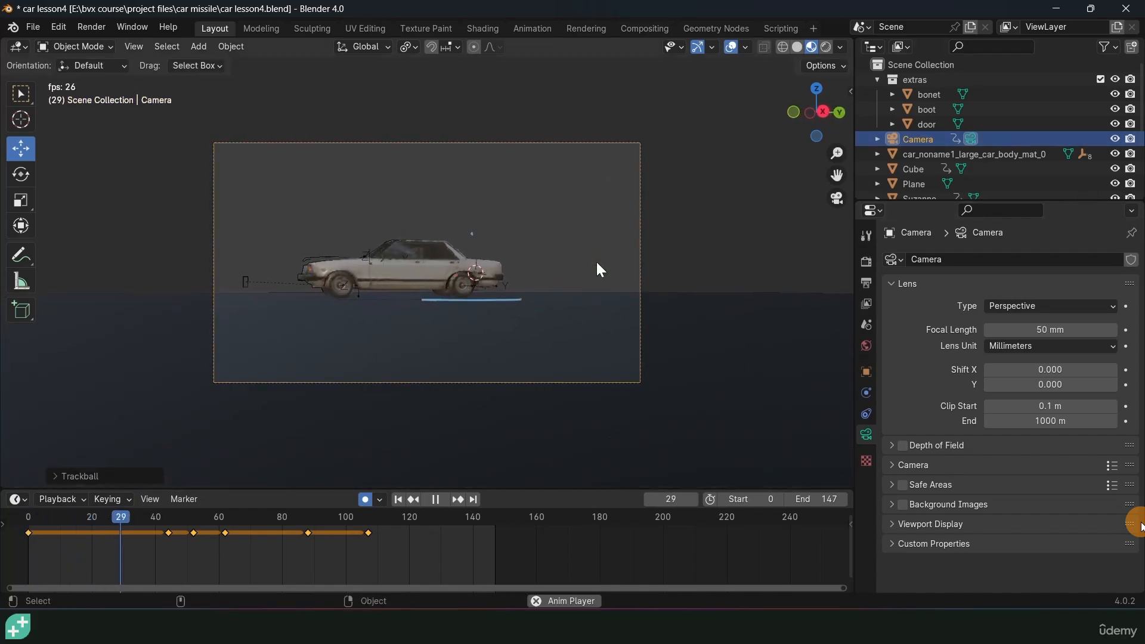
key("space")
key("Up")
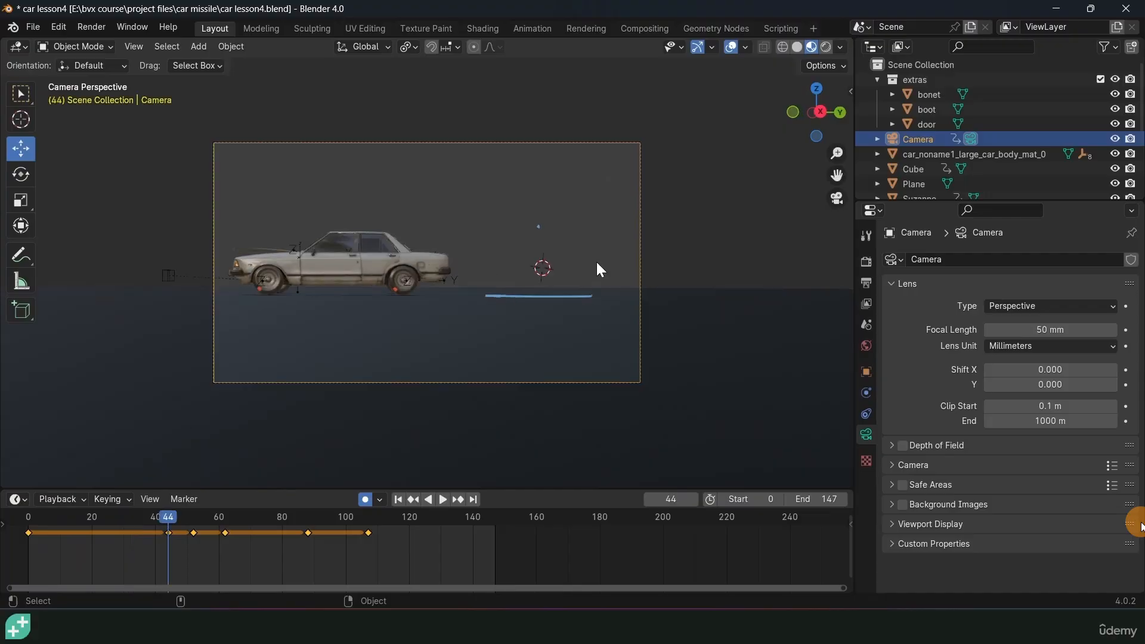
key("r")
key("r")
left_click(458, 307)
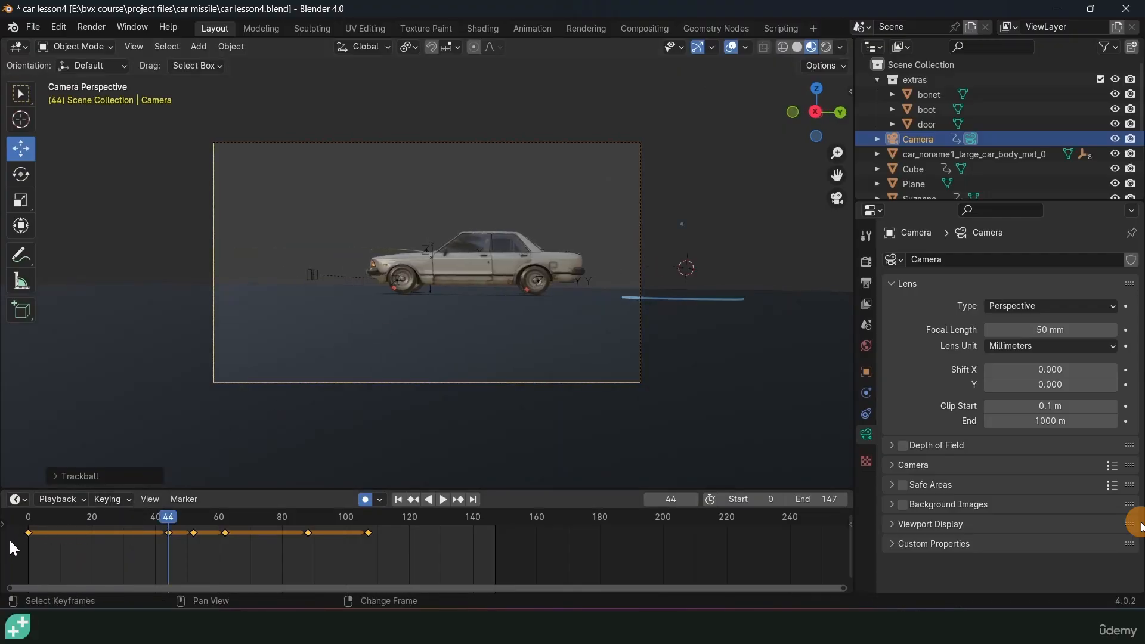
Play the animation from frame 0 to review the framing and set the camera's focal length to 25 mm
key("shift+Left")
key("space")
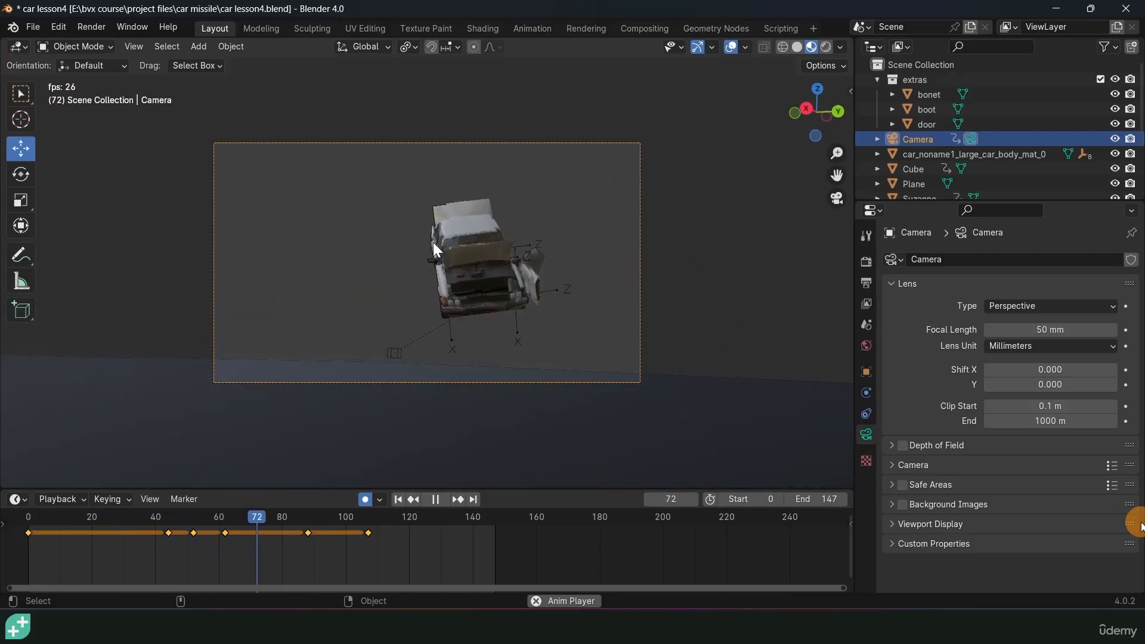
key("space")
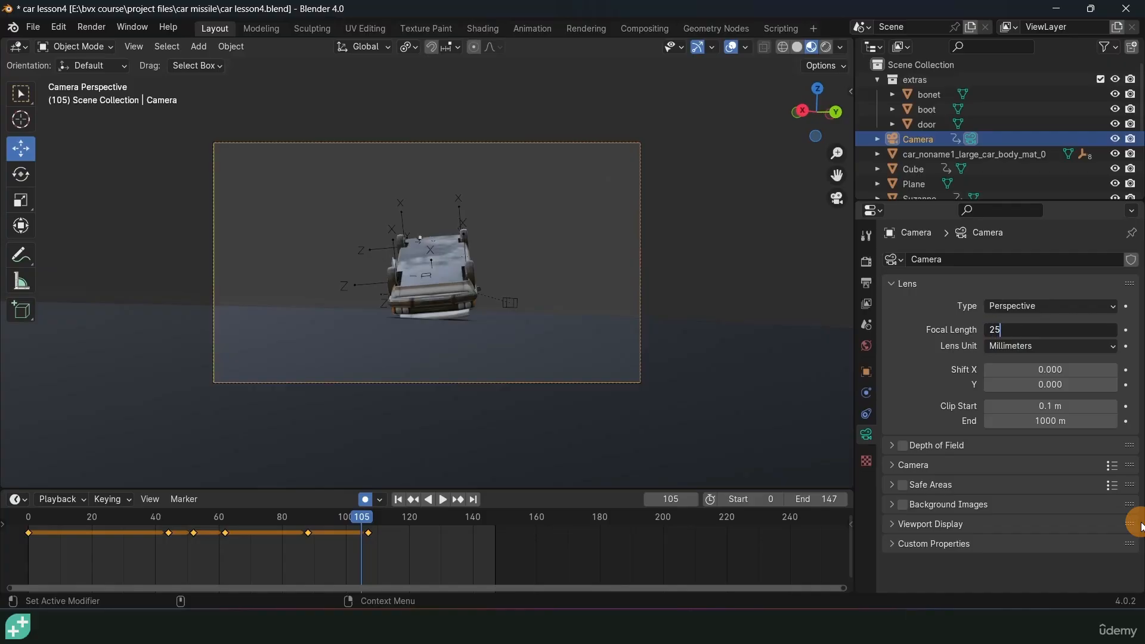
key("Return")
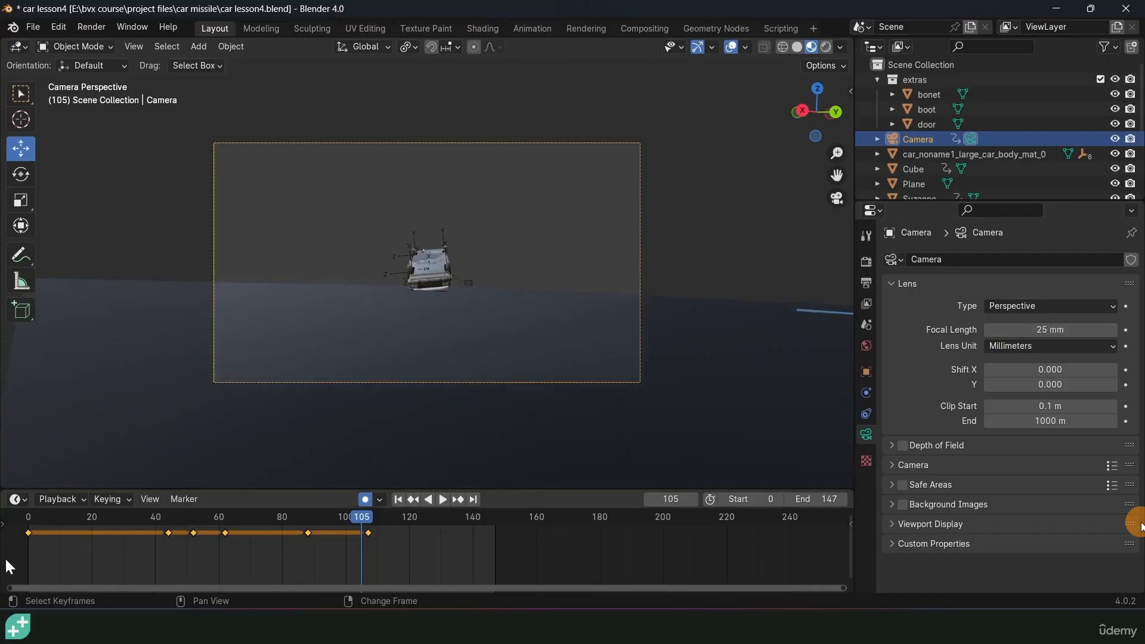
Replay the animation from frame 0 and examine how the wider camera lens frames the tumbling car
key("shift+Left")
key("space")
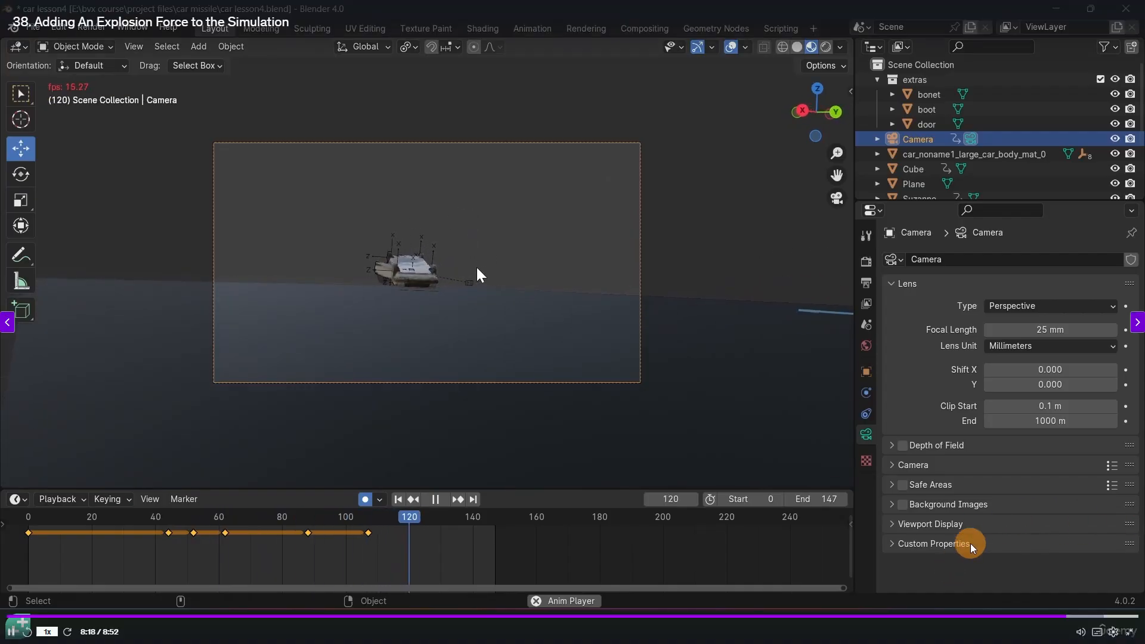
key("space")
scroll(460, 279, "up", 5)
scroll(458, 279, "down", 3)
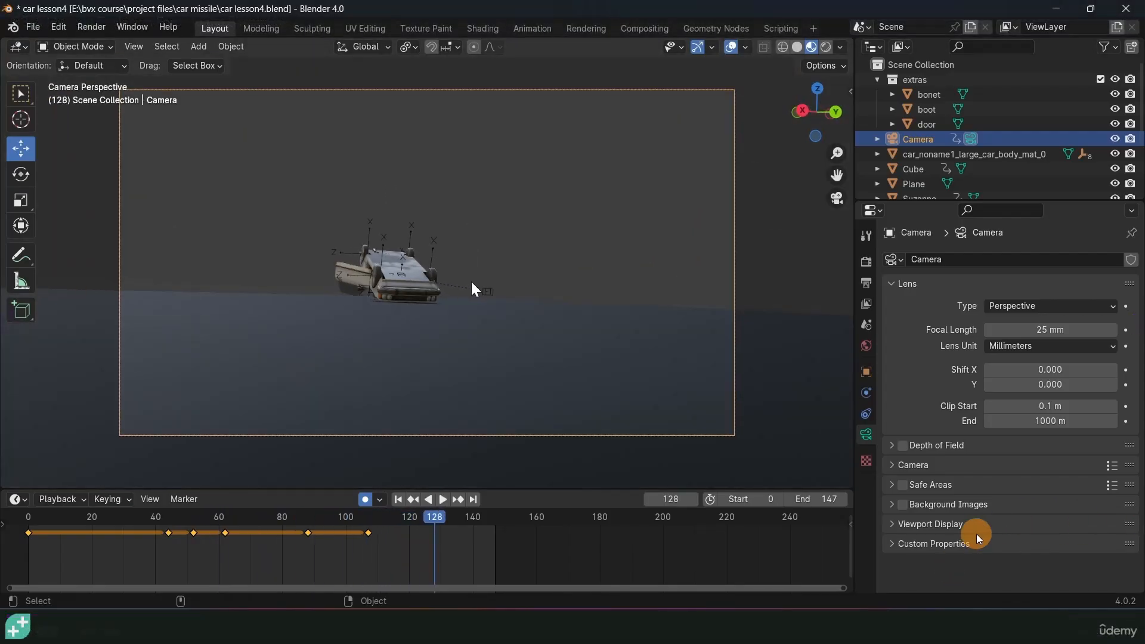
key("shift+Left")
key("space")
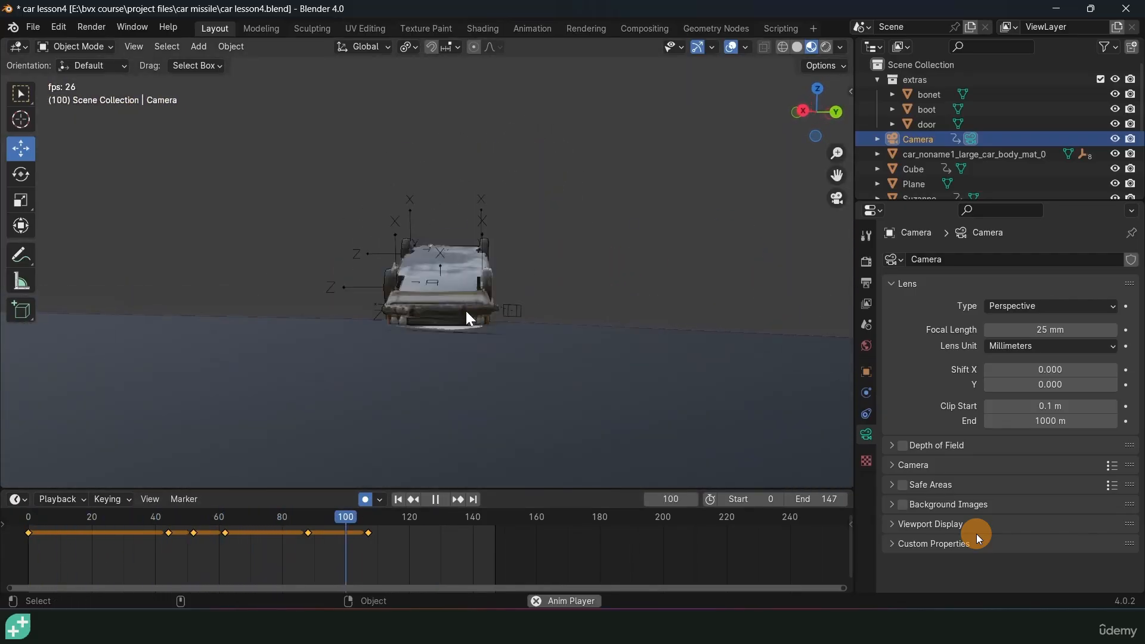
key("Escape")
Save the file and enable Motion Blur in the EEVEE render settings
key("ctrl+s")
left_click(867, 263)
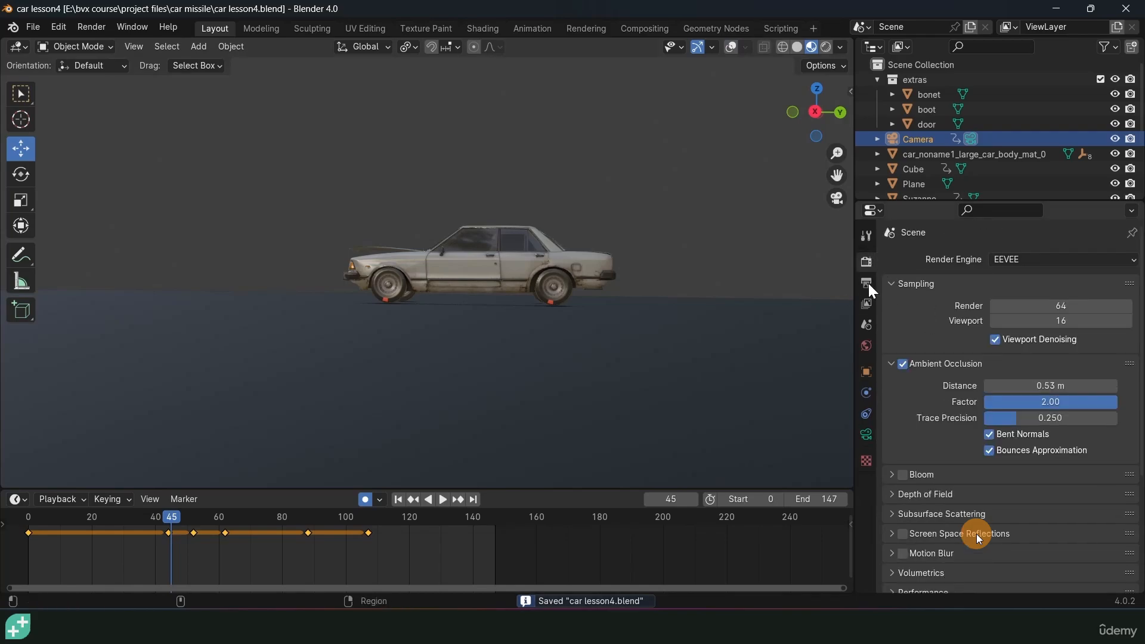
scroll(909, 465, "down", 3)
left_click(903, 465)
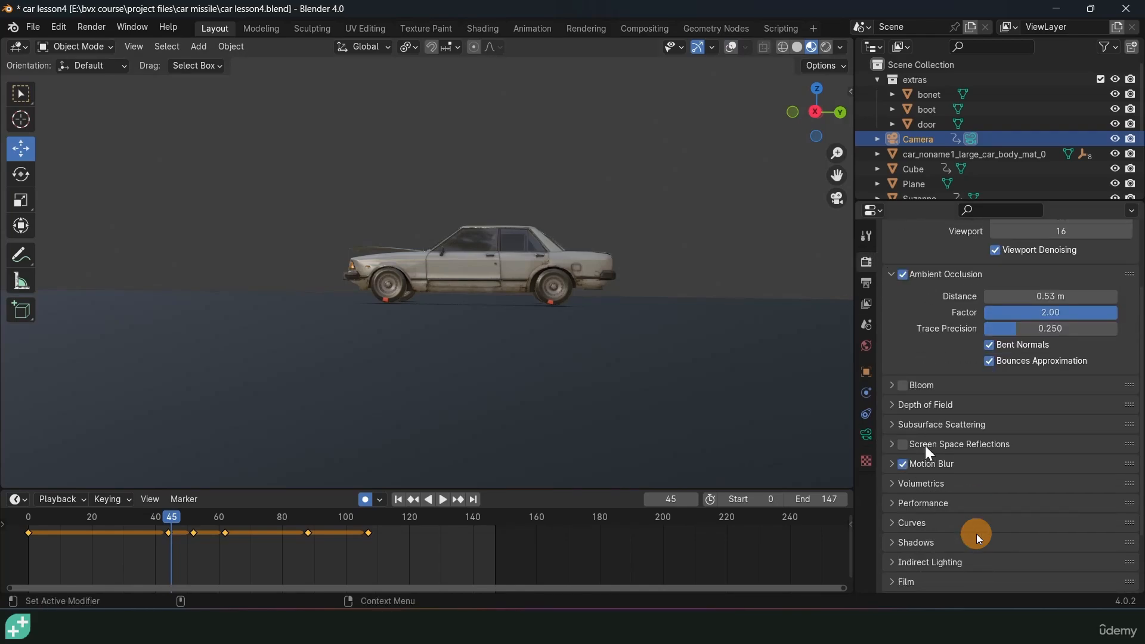
scroll(932, 445, "up", 3)
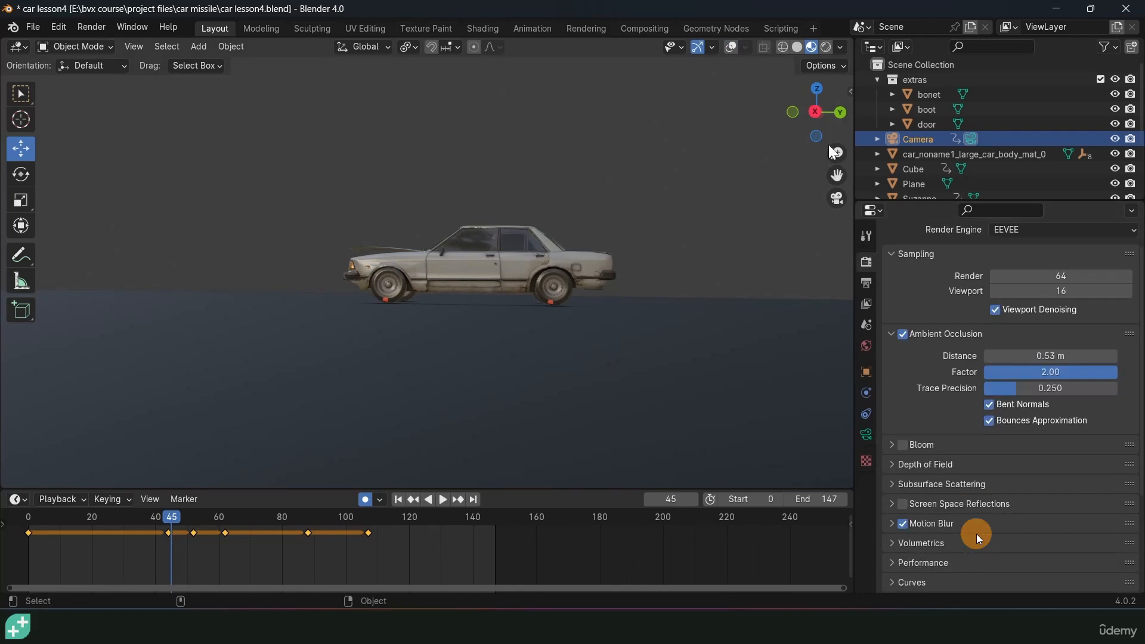
Set the render output format to FFmpeg Video with an MPEG-4 container
left_click(867, 283)
scroll(1013, 387, "down", 4)
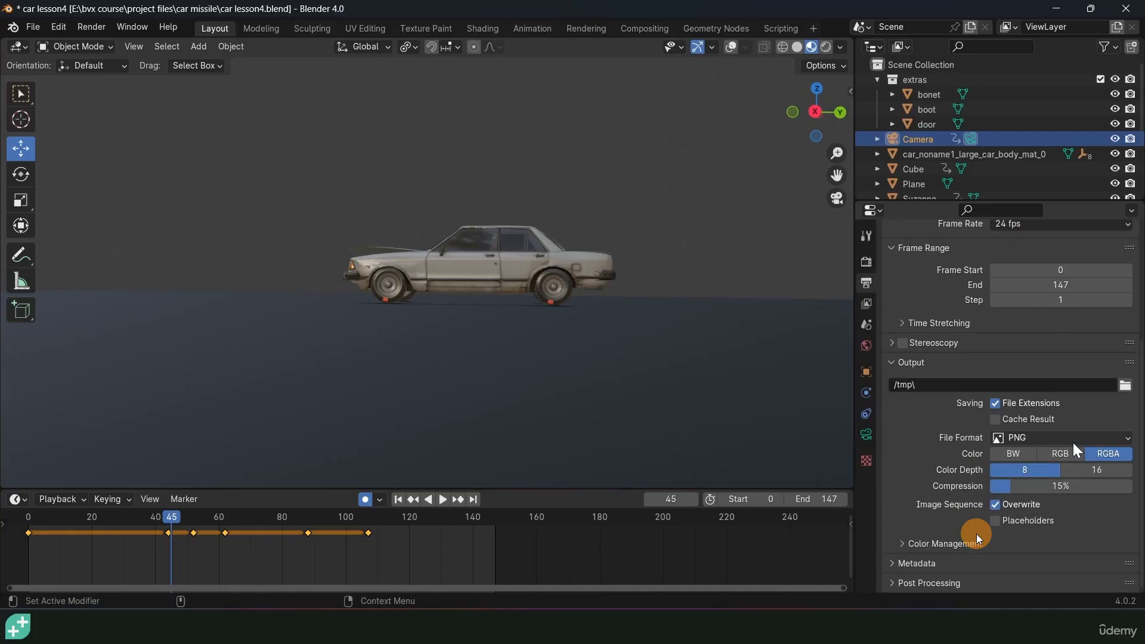
left_click(1063, 438)
left_click(1063, 512)
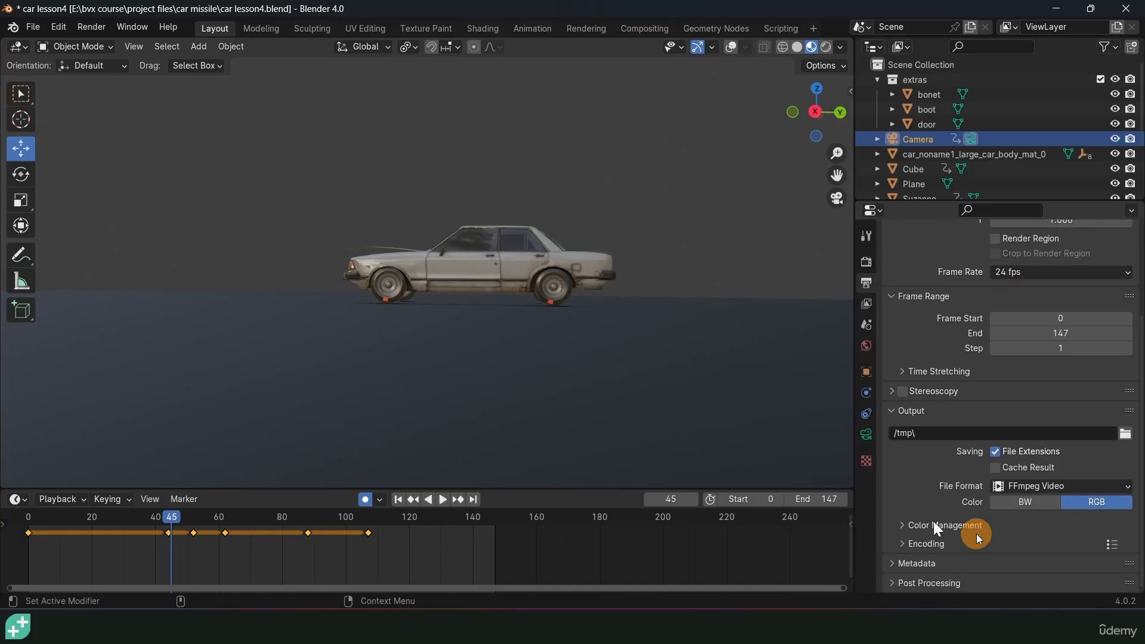
left_click(933, 545)
left_click(1041, 567)
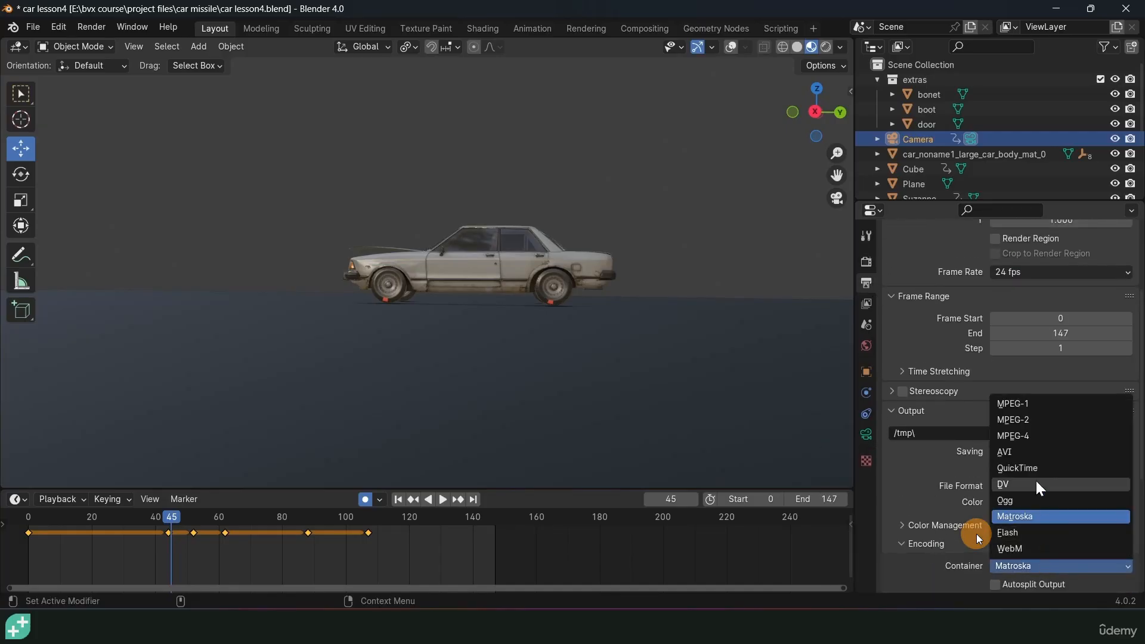
left_click(1040, 436)
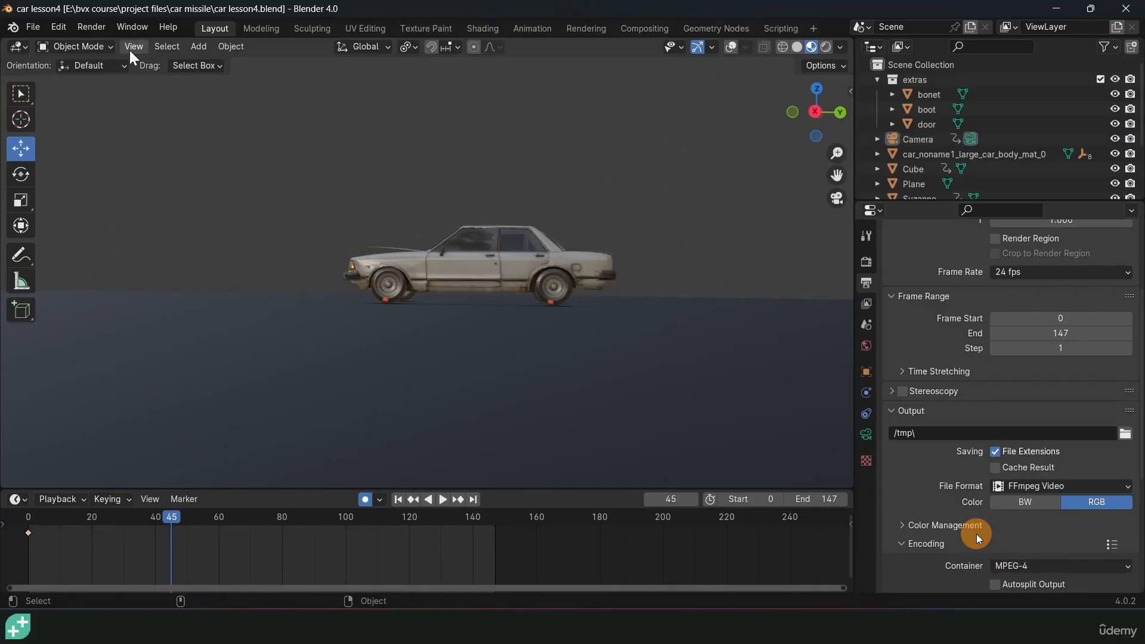
Run a viewport render of the animation and play back the rendered video
left_click(132, 48)
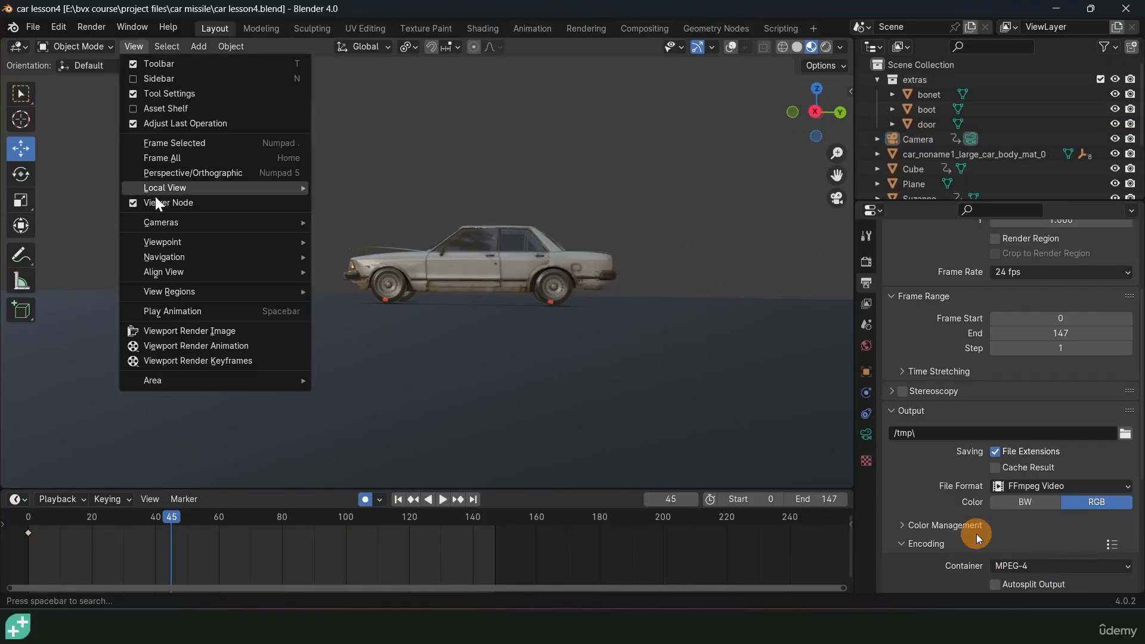
left_click(197, 346)
left_click(91, 27)
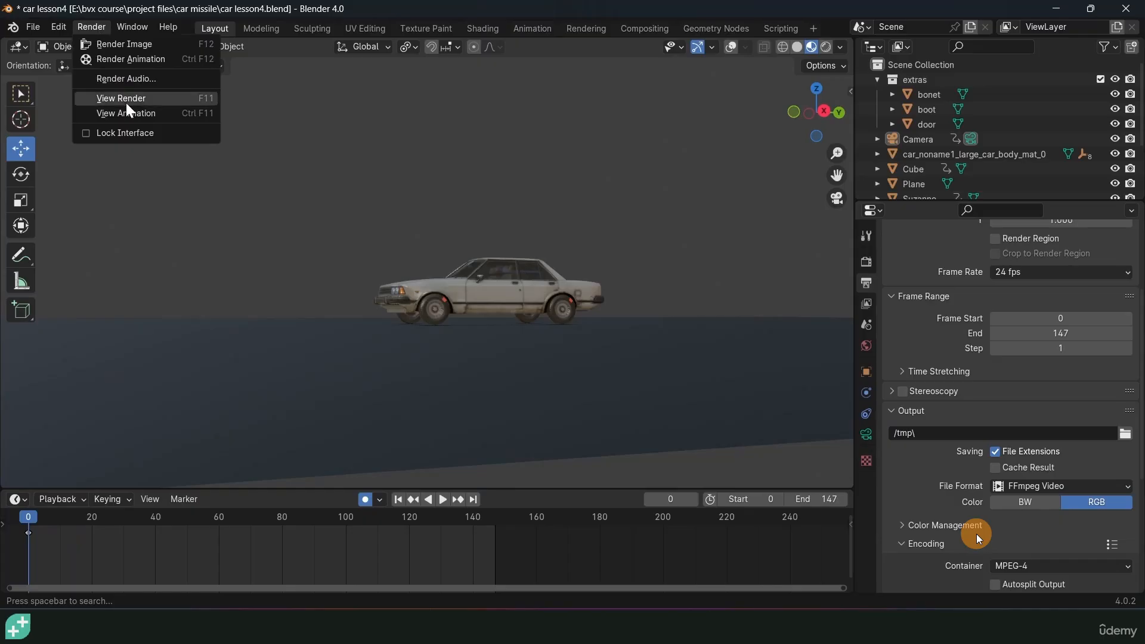
left_click(125, 109)
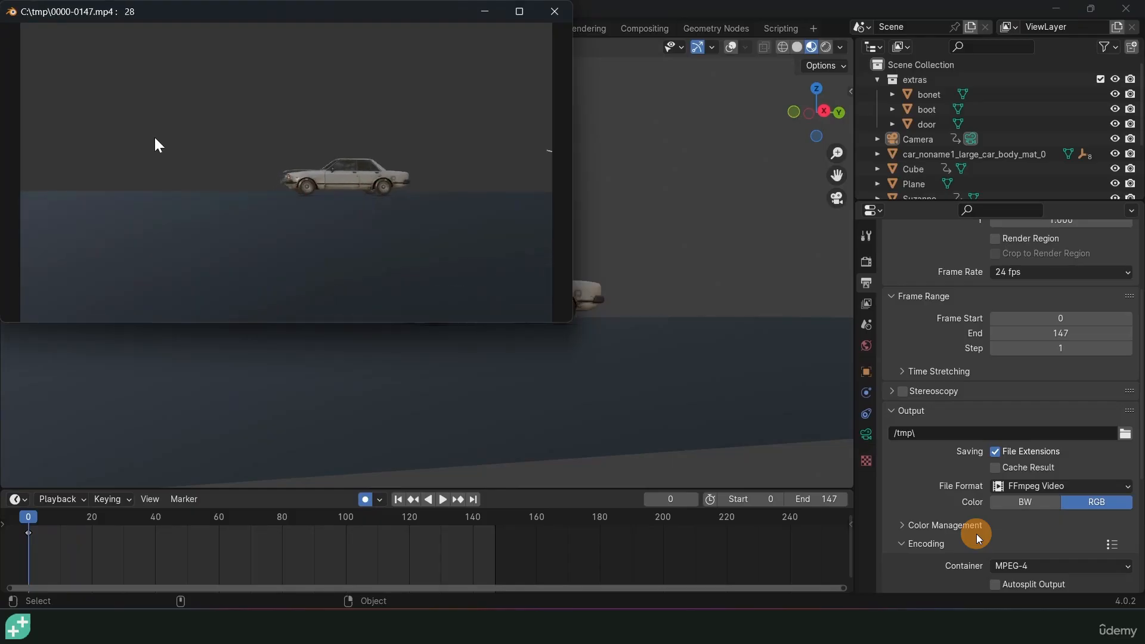